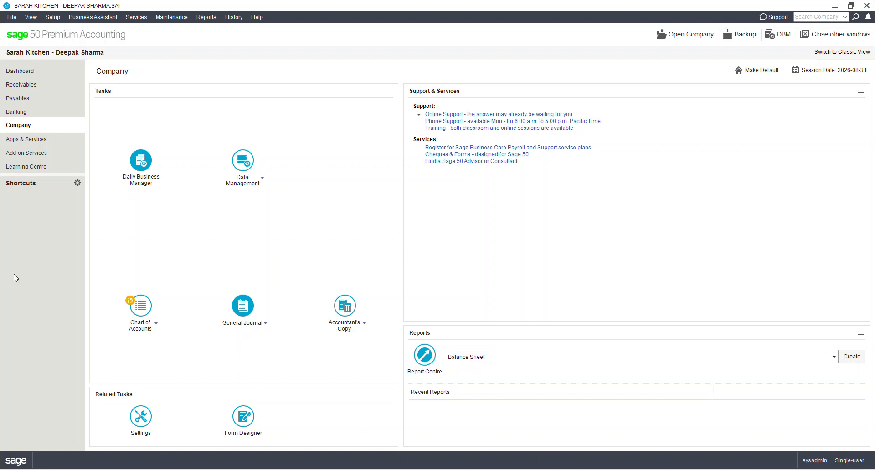
# Step: Open the chart of accounts and check the validity of the accounts
pyautogui.click(139, 313)
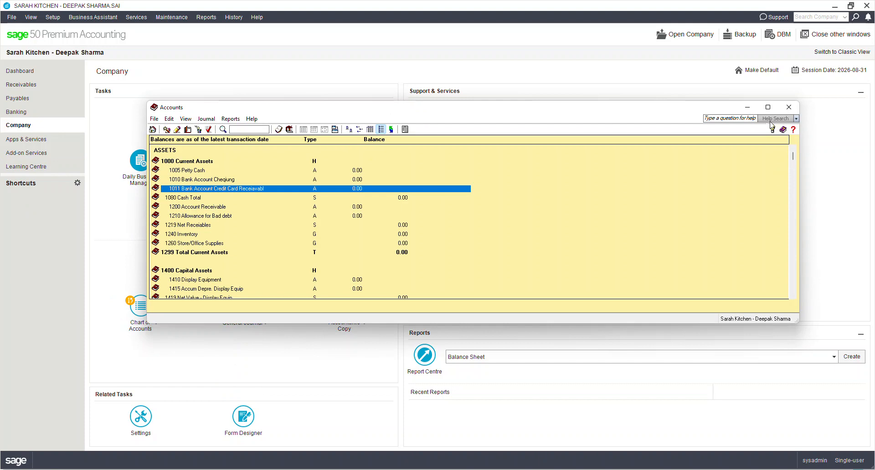
pyautogui.click(768, 107)
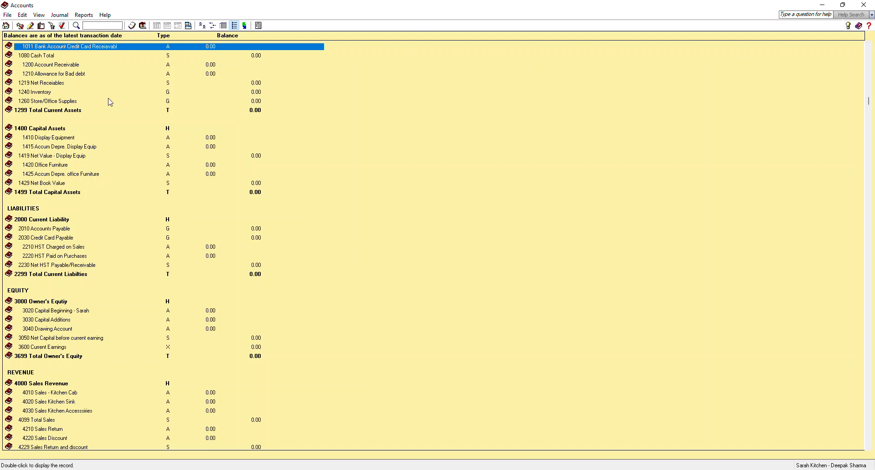
pyautogui.click(63, 26)
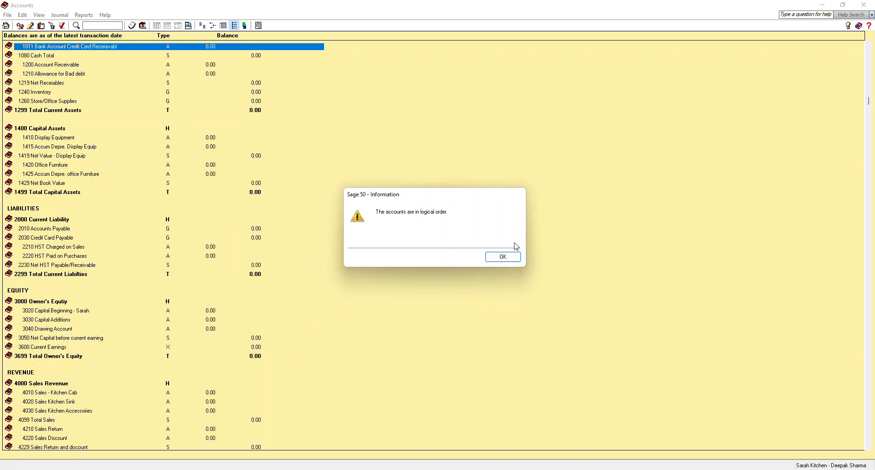
pyautogui.click(504, 258)
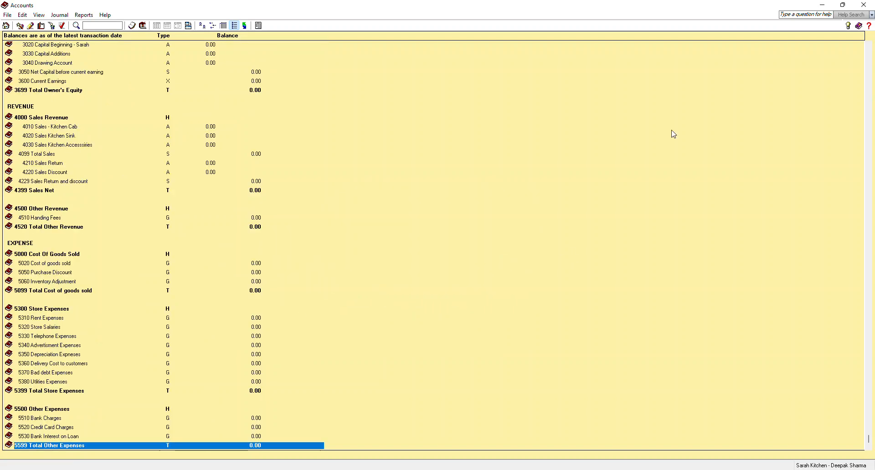
pyautogui.click(866, 5)
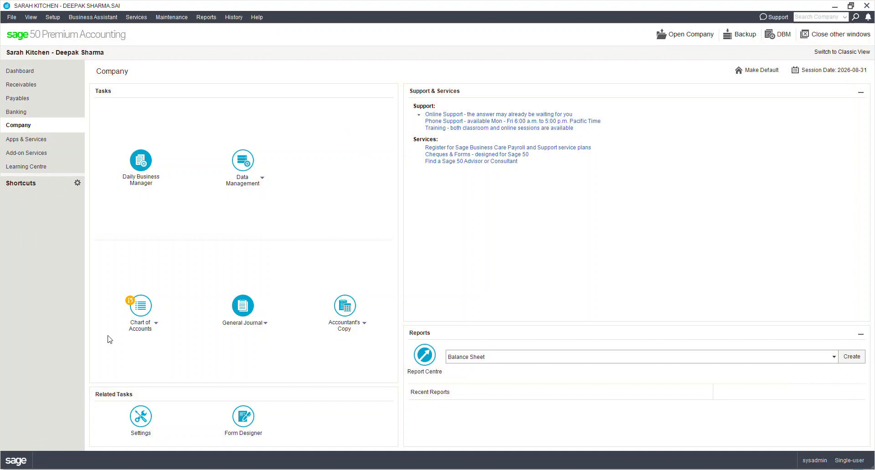
# Step: Set the next cheque number of ledger account 1010 Bank Account Cheqiung to 642
pyautogui.click(146, 314)
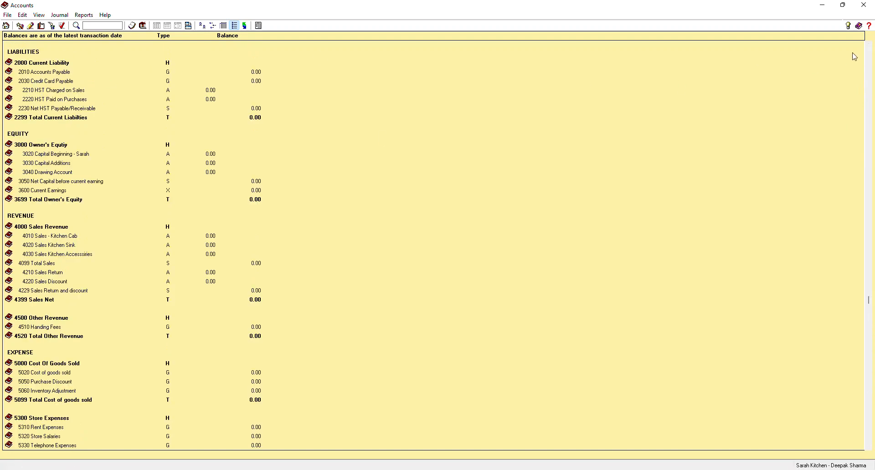
pyautogui.click(871, 55)
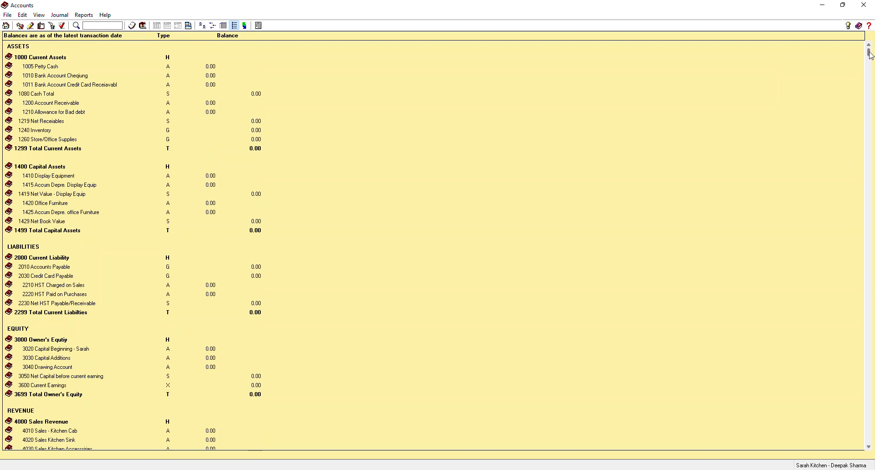
pyautogui.click(52, 76)
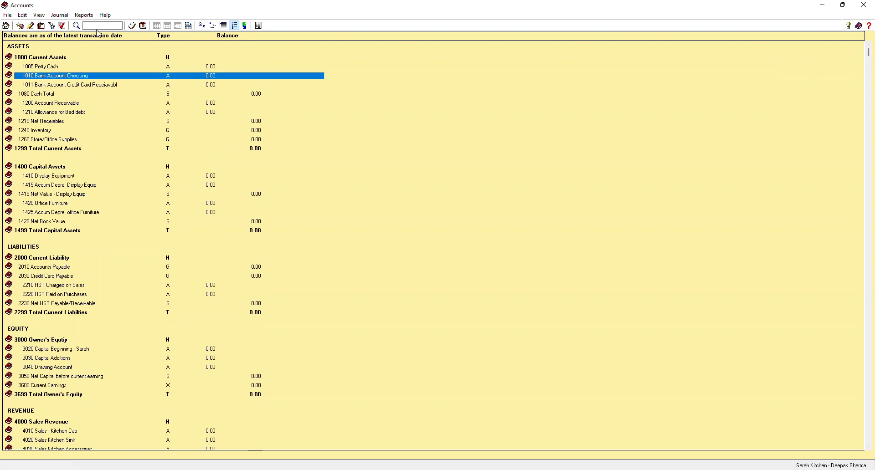
pyautogui.click(30, 26)
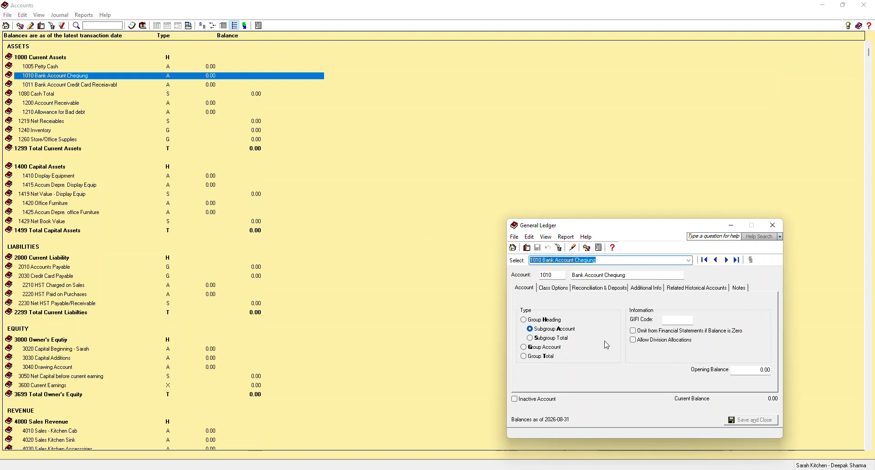
pyautogui.click(554, 287)
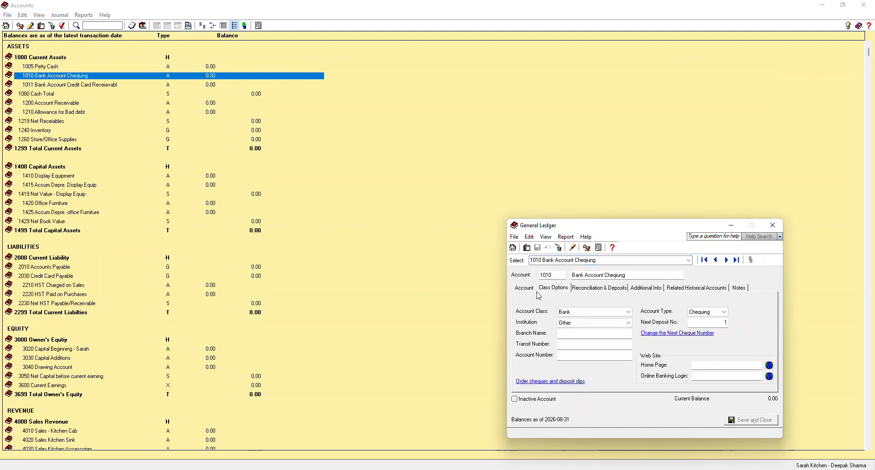
pyautogui.click(678, 334)
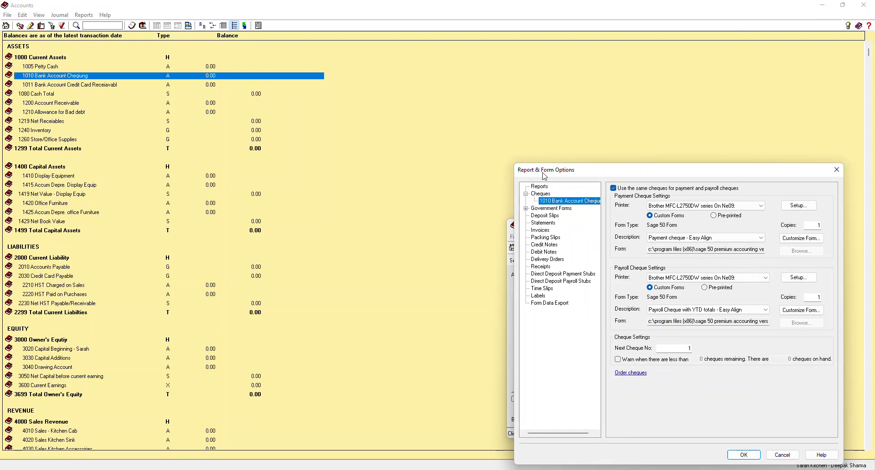
pyautogui.click(674, 348)
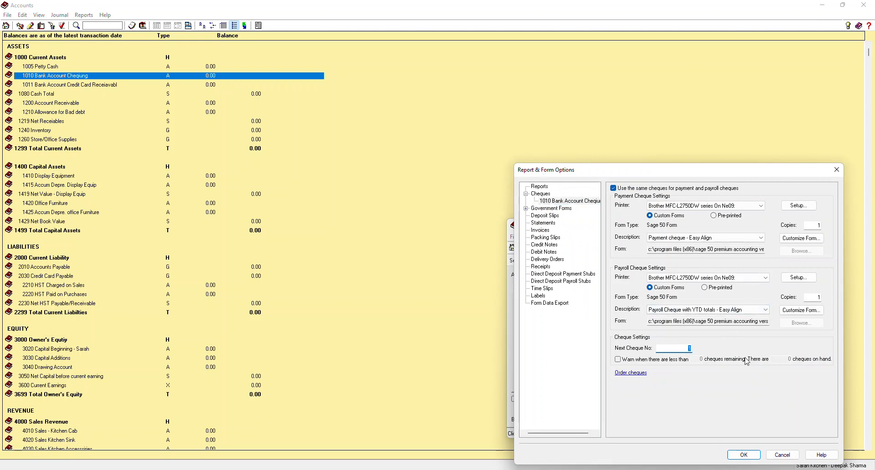
pyautogui.write('642')
pyautogui.click(744, 455)
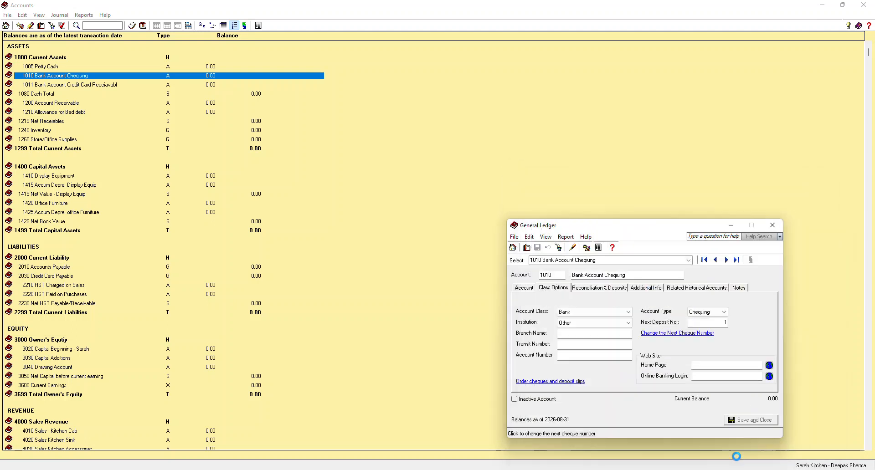
pyautogui.click(773, 226)
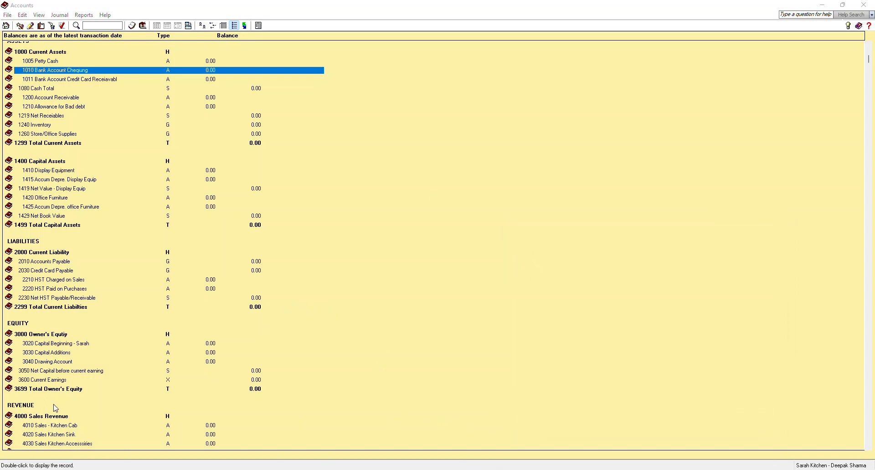
pyautogui.click(864, 5)
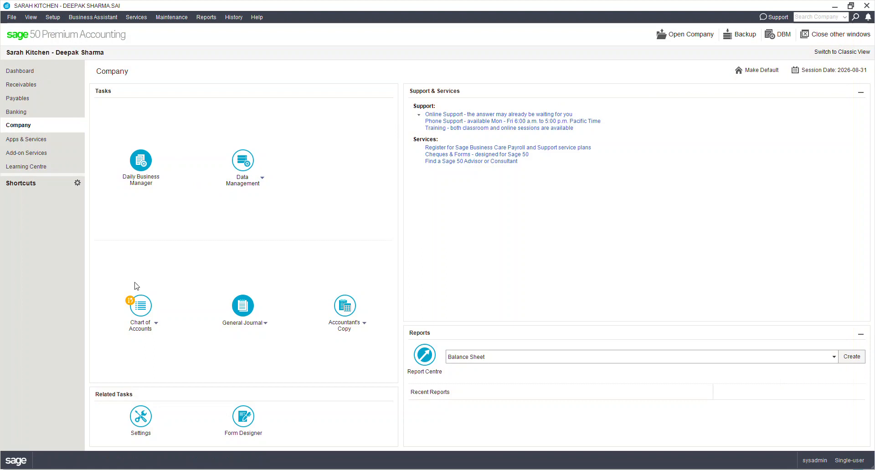
# Step: Link Retained Earnings to account 3020 Capital Beginning in the General (Accounts) linked accounts settings
pyautogui.click(56, 19)
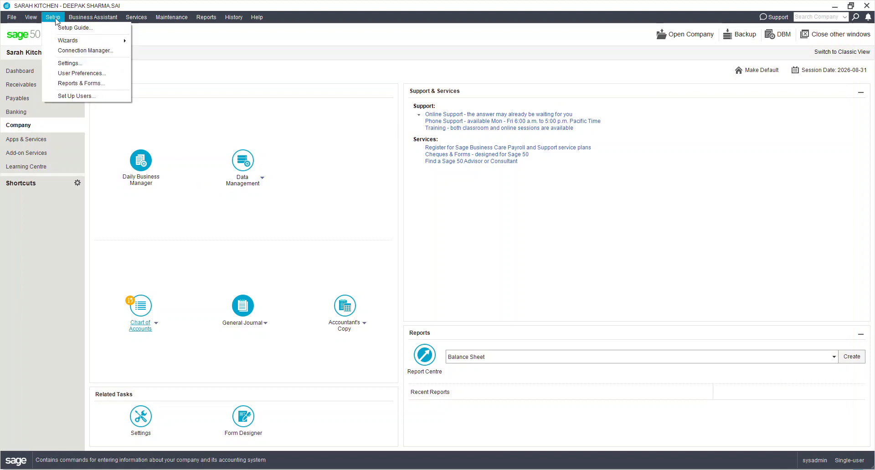
pyautogui.click(69, 63)
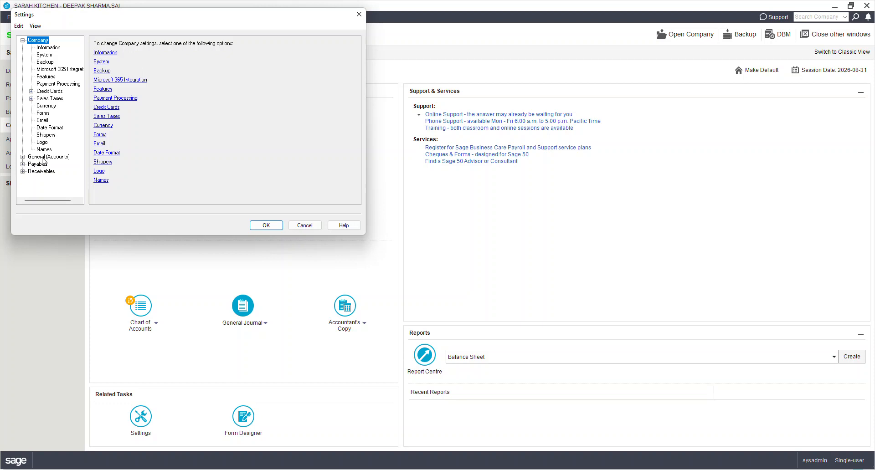
pyautogui.click(22, 157)
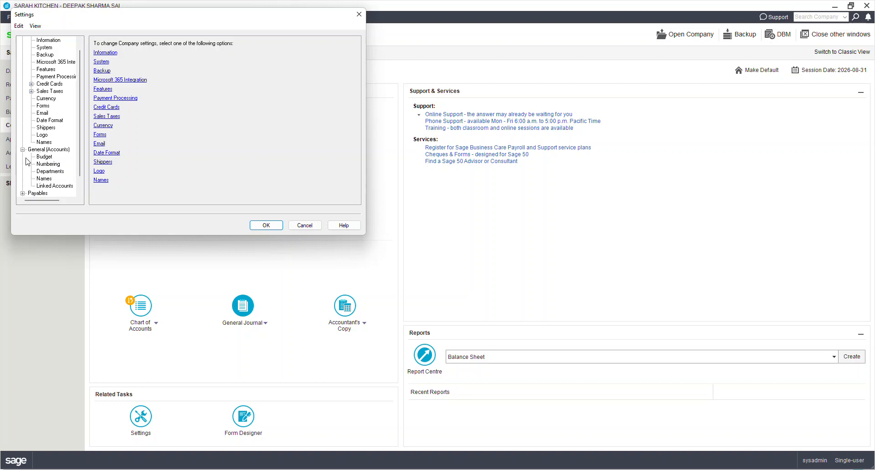
pyautogui.click(56, 187)
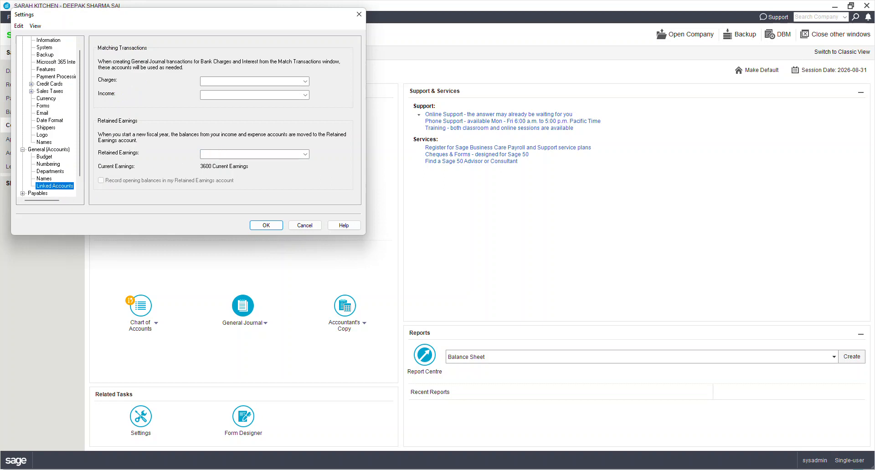
pyautogui.hotkey('alt', 'Tab')
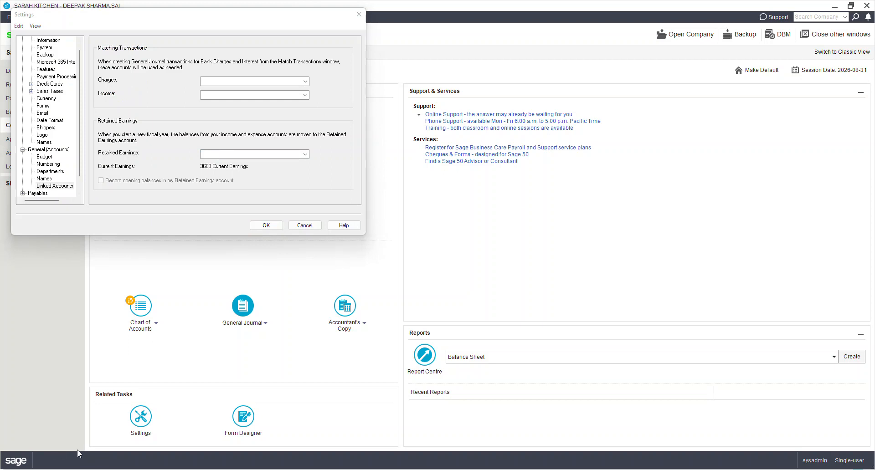
pyautogui.click(266, 154)
pyautogui.click(308, 156)
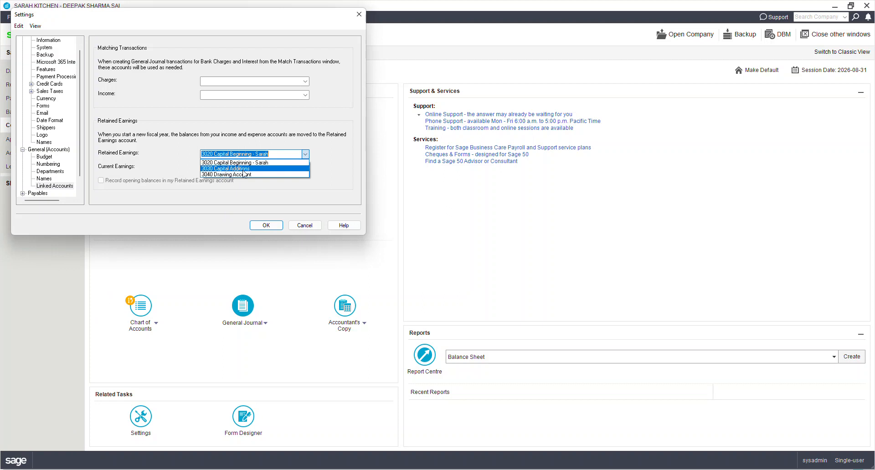
pyautogui.click(227, 163)
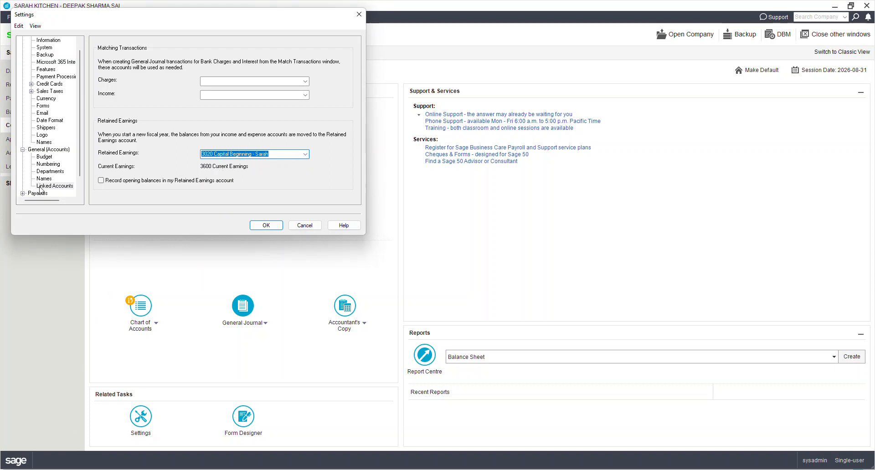
# Step: In the Payables invoice and payment linked accounts, set Principal Bank Account to 1010 Bank Account Cheqiung and Accounts Payable to 2010 Accounts Payable
pyautogui.scroll(-1, 80, 191)
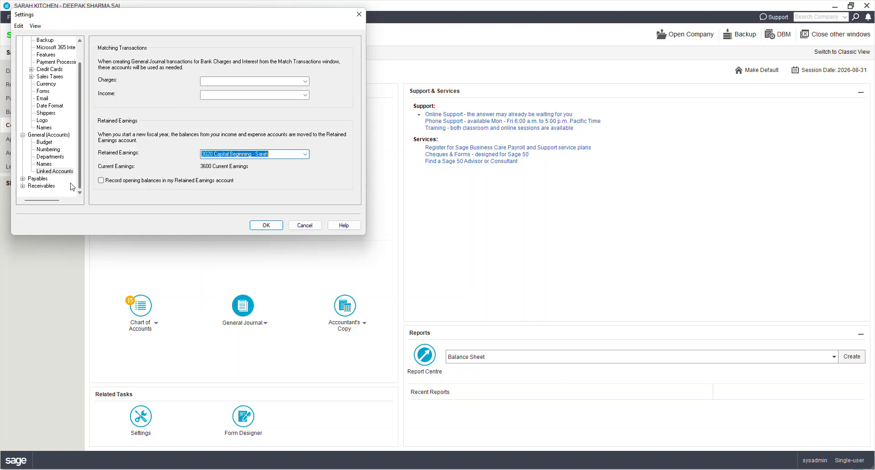
pyautogui.click(22, 179)
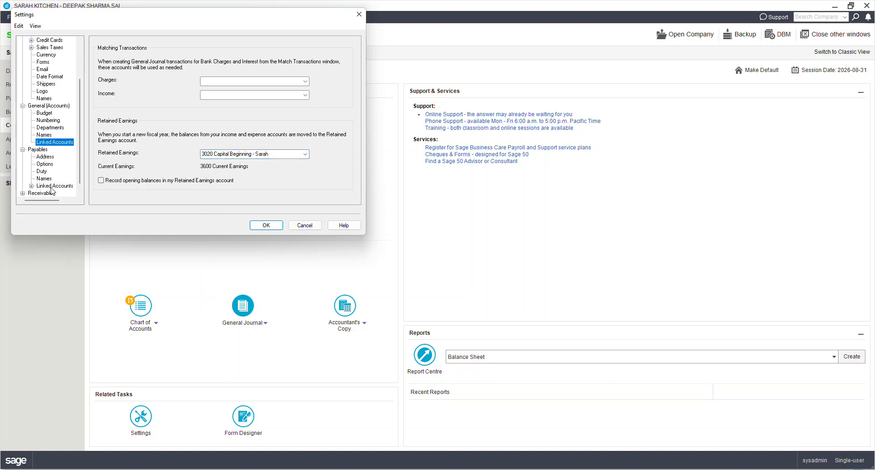
pyautogui.click(51, 187)
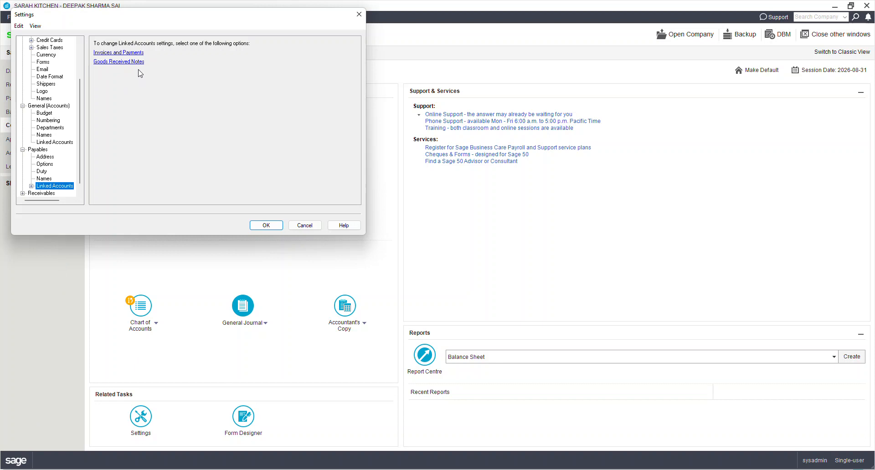
pyautogui.click(110, 53)
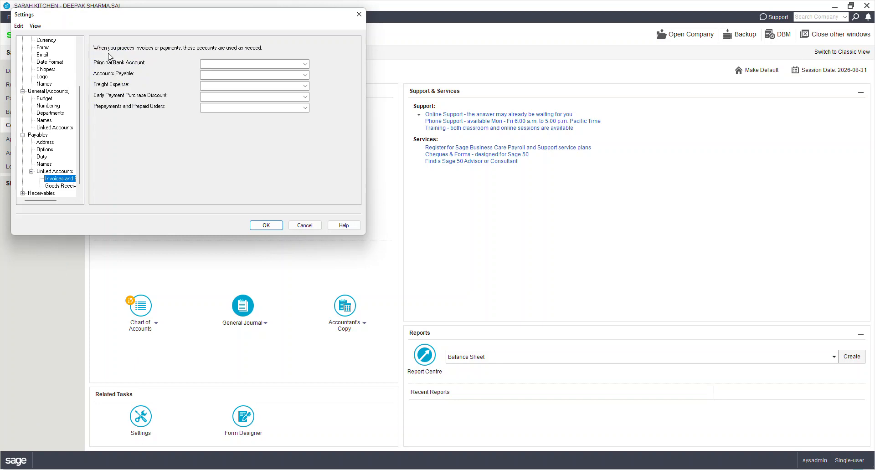
pyautogui.click(242, 64)
pyautogui.click(305, 66)
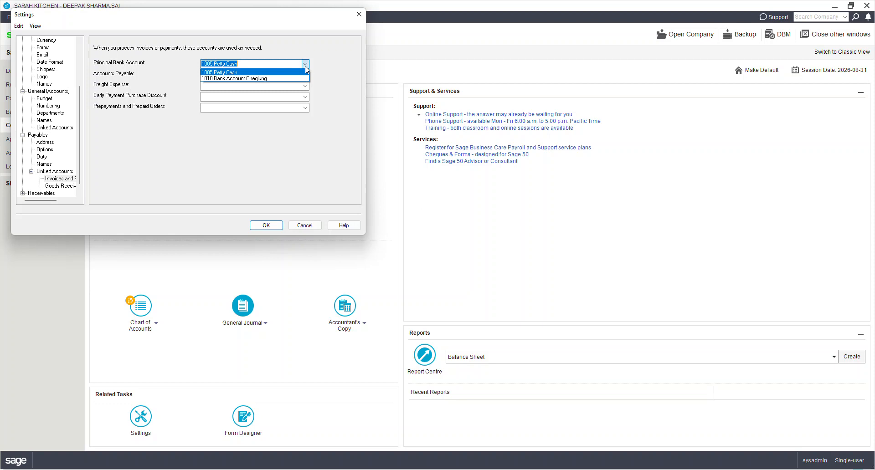
pyautogui.click(284, 79)
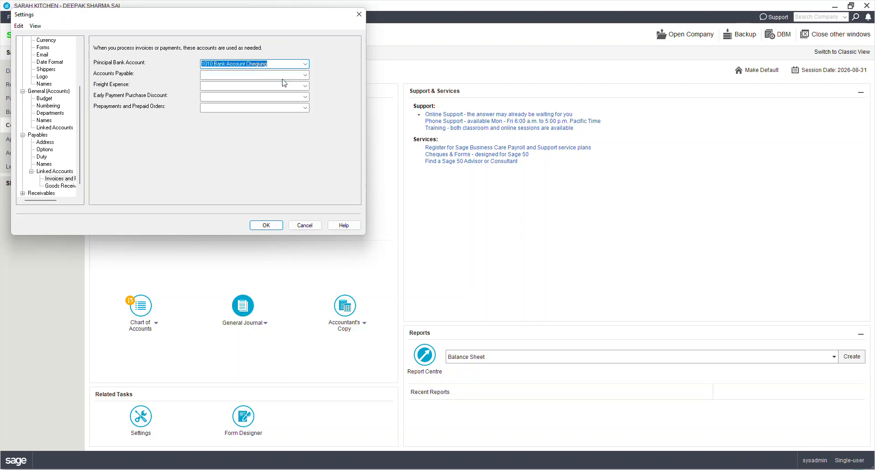
pyautogui.click(305, 75)
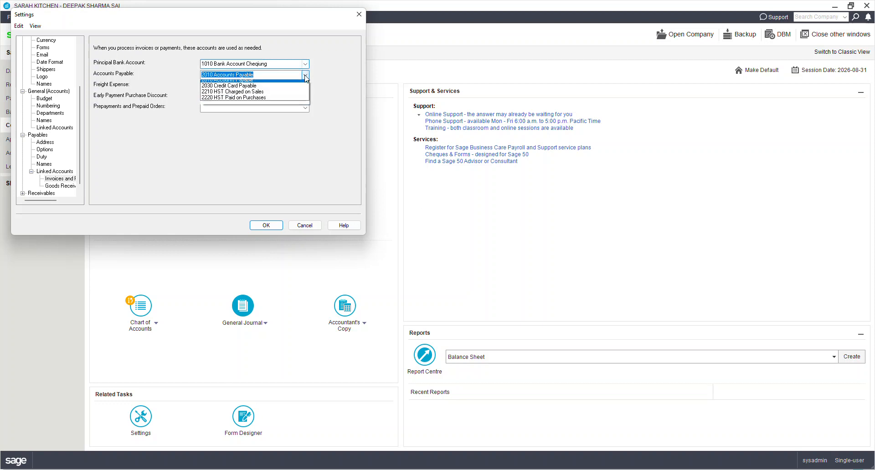
pyautogui.click(255, 83)
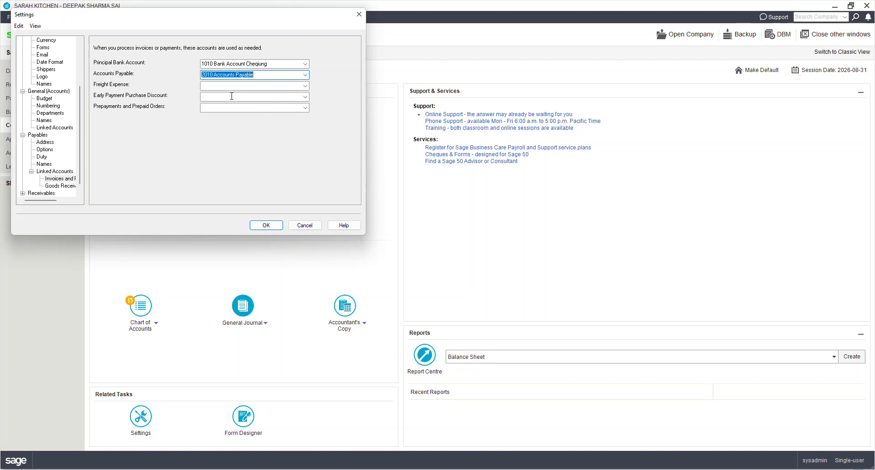
# Step: Link Early Payment Purchase Discount to 5050 Purchase Discount and Prepayments and Prepaid Orders to 2010 Accounts Payable
pyautogui.click(305, 97)
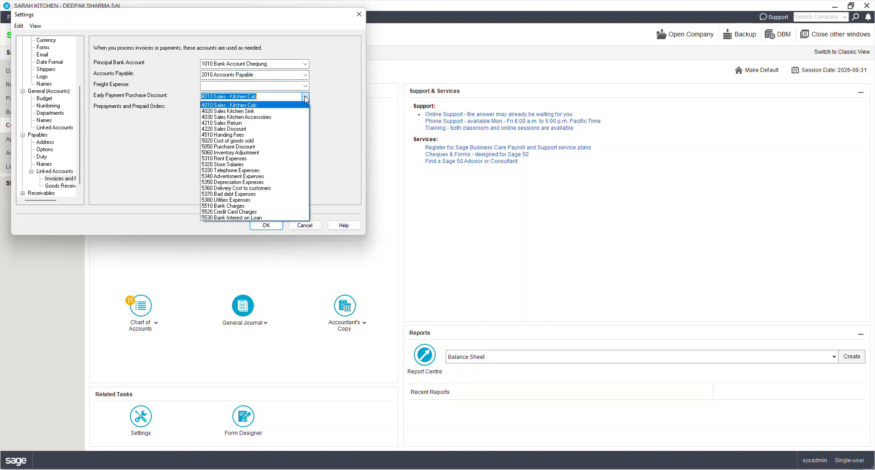
pyautogui.click(272, 147)
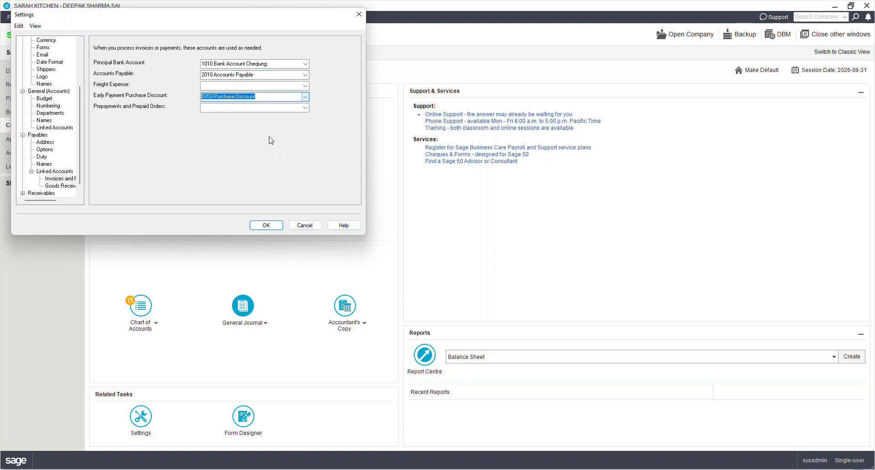
pyautogui.click(306, 109)
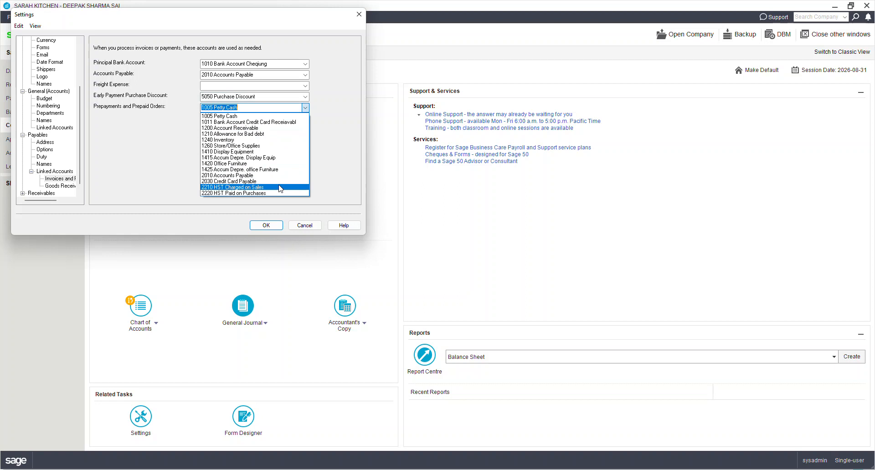
pyautogui.click(269, 175)
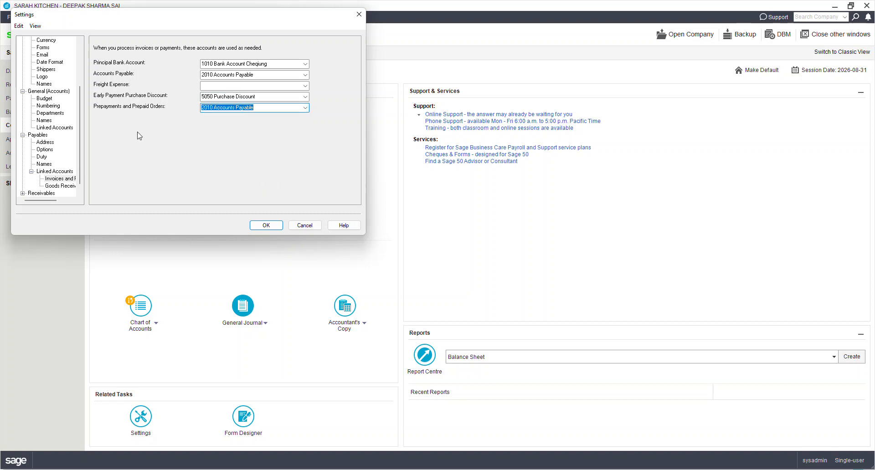
# Step: In the Receivables linked accounts for invoices and receipts, set Principal Bank Account to 1010 Bank Account Cheqiung
pyautogui.click(69, 186)
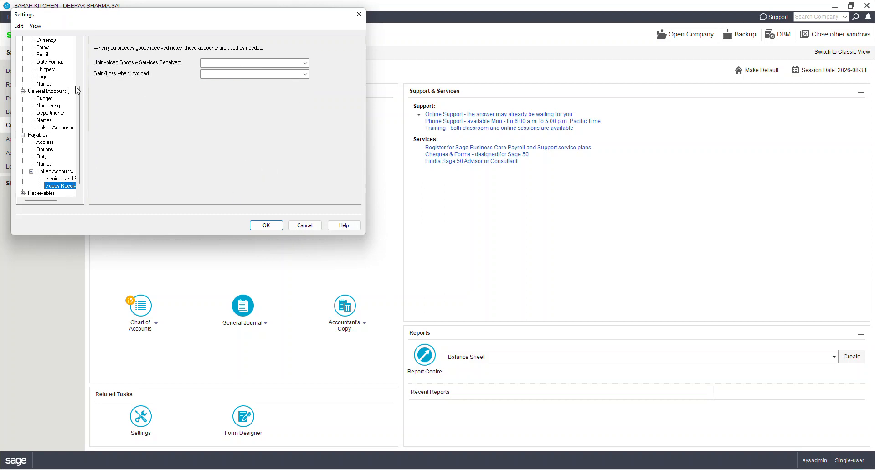
pyautogui.click(81, 192)
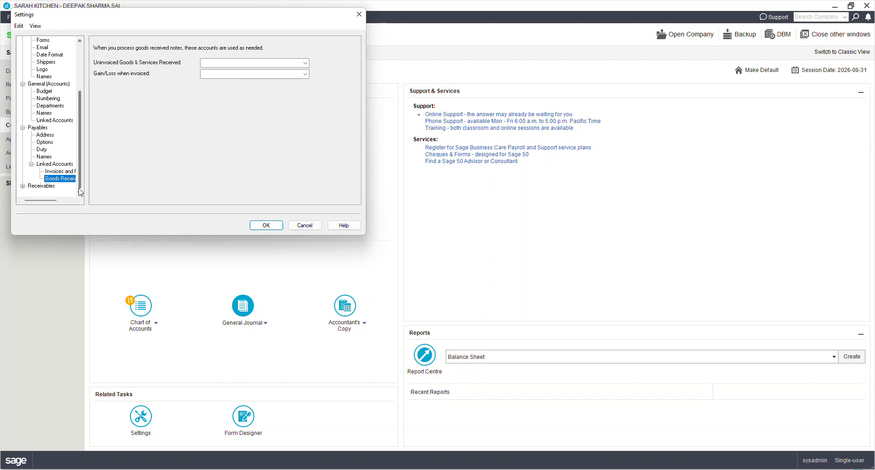
pyautogui.click(22, 186)
pyautogui.click(55, 187)
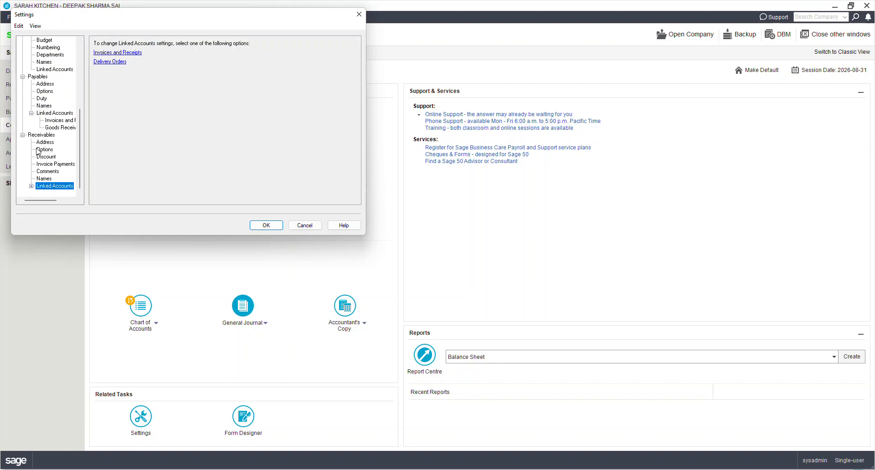
pyautogui.click(117, 53)
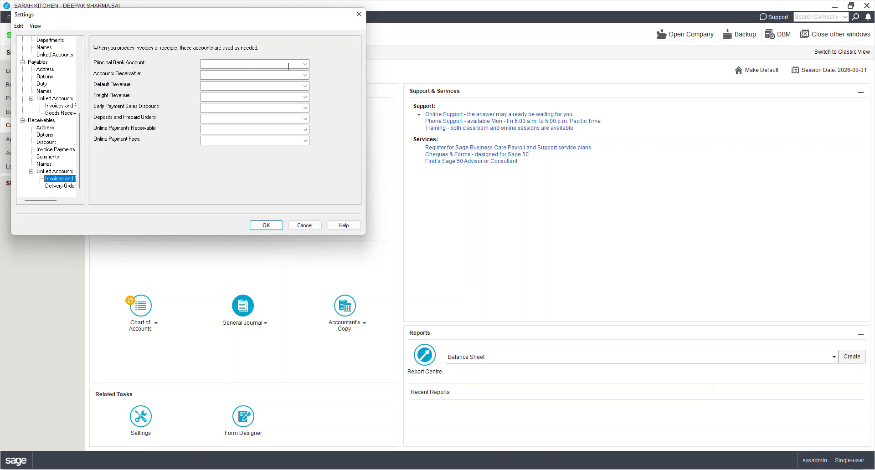
pyautogui.click(305, 64)
pyautogui.click(285, 80)
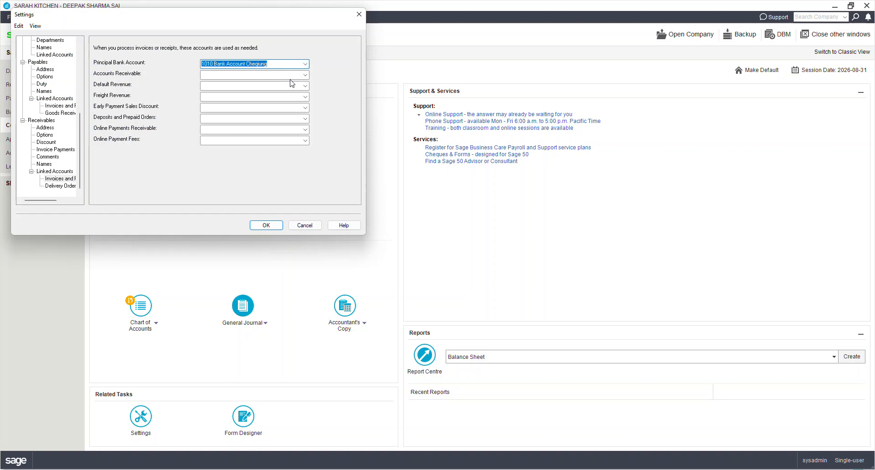
# Step: Link Accounts Receivable to 1200 Account Receivable and Default Revenue to 4010 Sales - Kitchen Cab
pyautogui.click(305, 75)
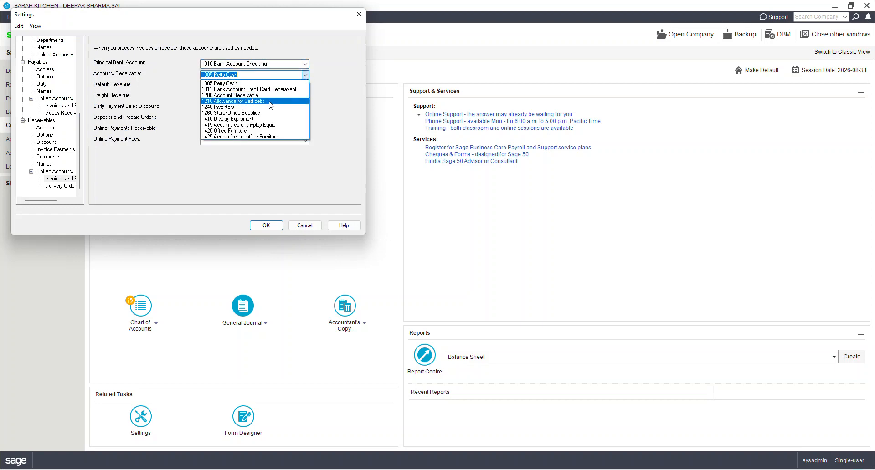
pyautogui.click(280, 96)
pyautogui.click(305, 86)
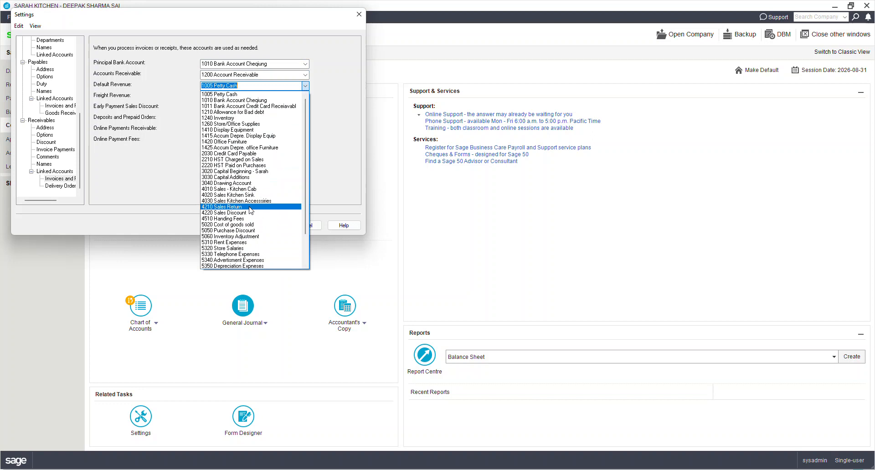
pyautogui.click(241, 190)
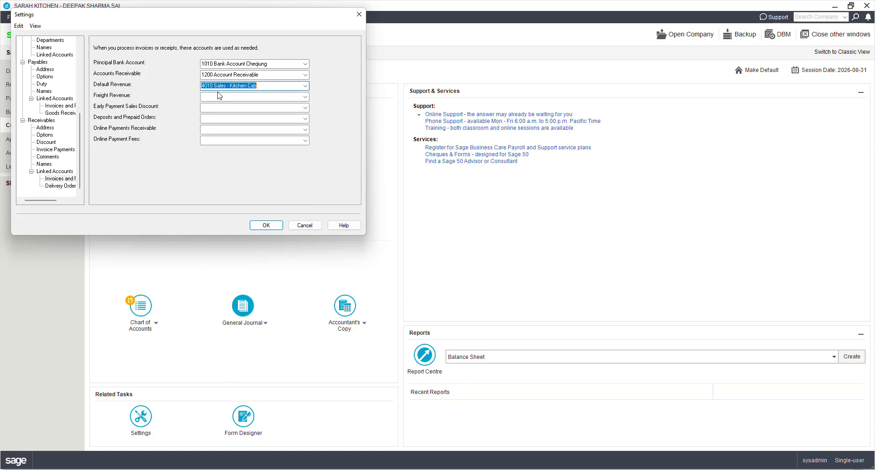
# Step: Link Early Payment Sales Discount to 4220 Sales Discount and Deposits and Prepaid Orders to 1200 Account Receivable, and save the settings
pyautogui.click(305, 107)
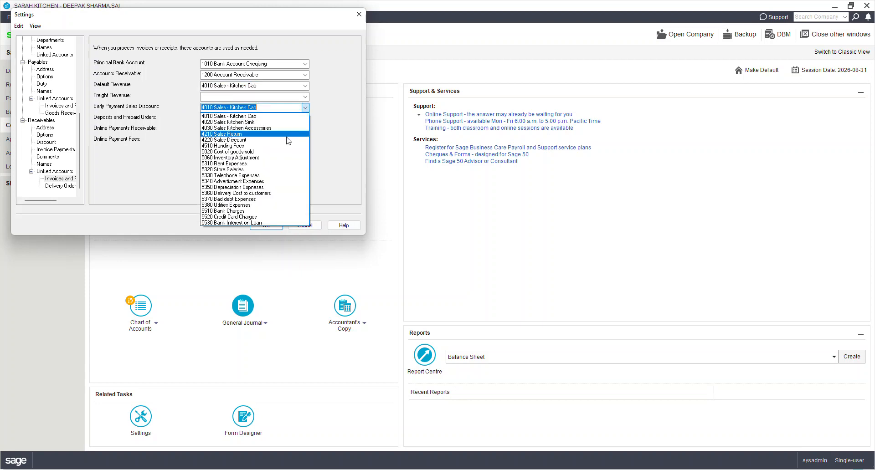
pyautogui.click(286, 140)
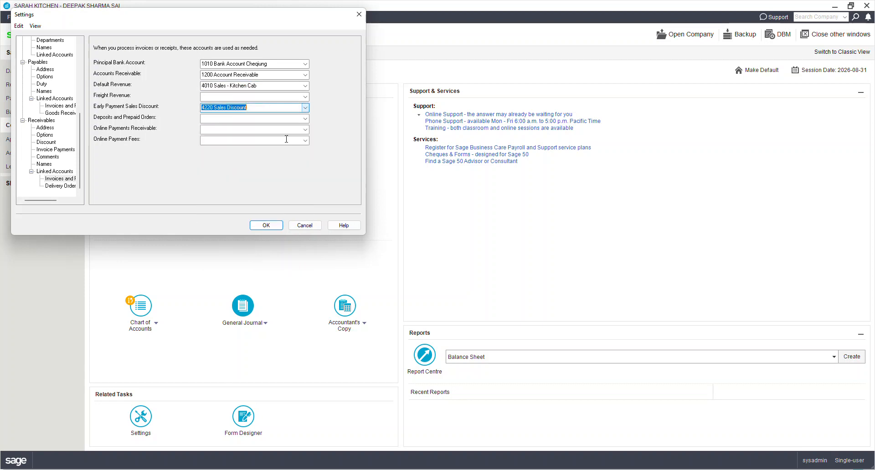
pyautogui.click(306, 122)
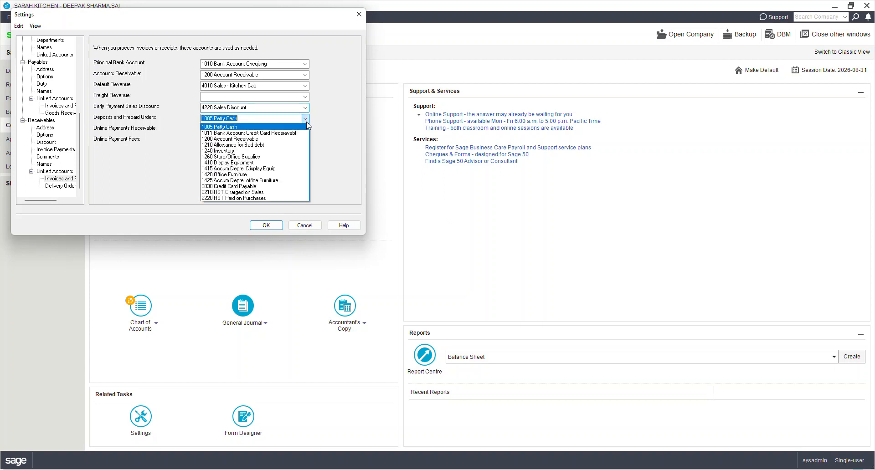
pyautogui.click(280, 139)
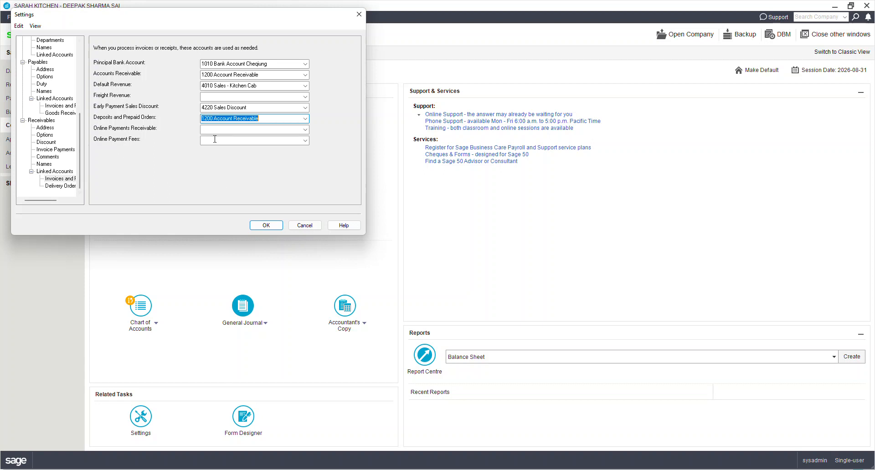
pyautogui.click(269, 226)
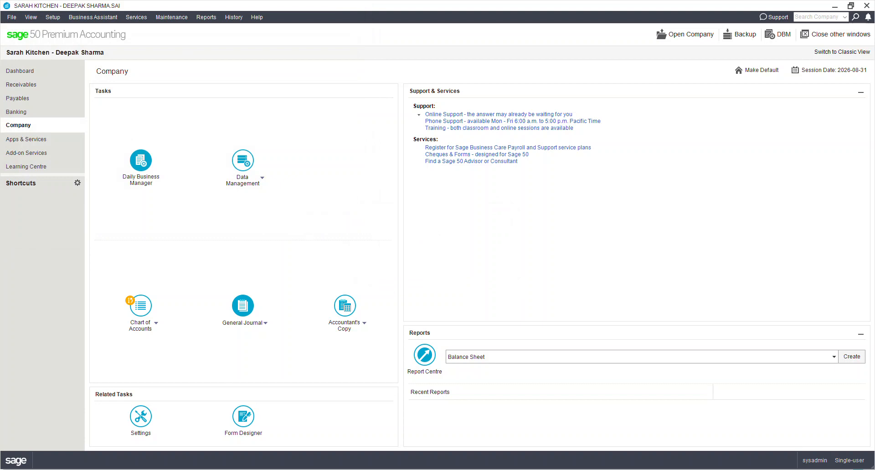
# Step: Add a sales tax named HST in the company's Sales Taxes settings and enter its tax ID for forms
pyautogui.click(53, 18)
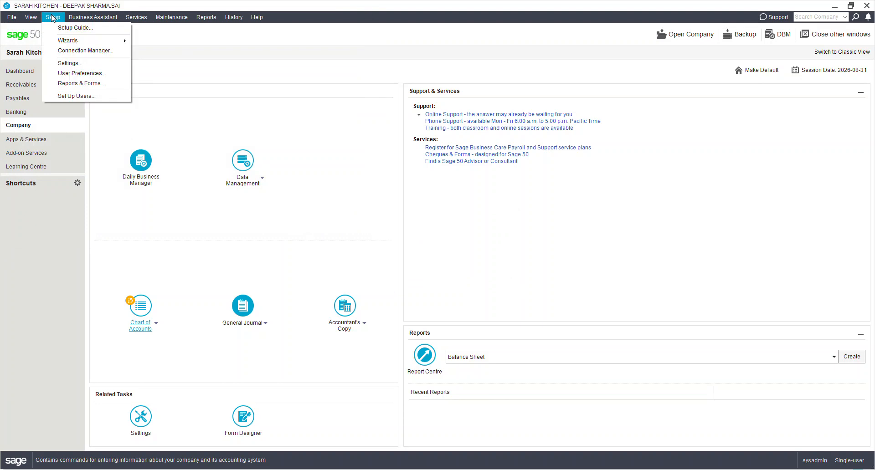
pyautogui.click(76, 68)
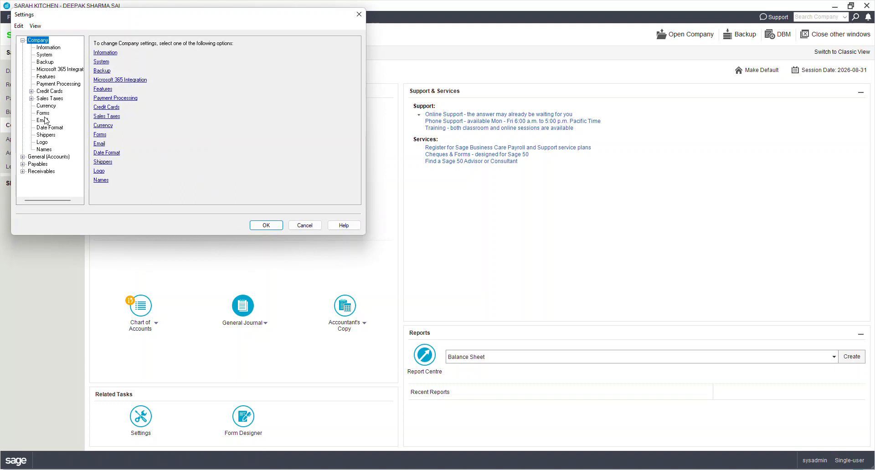
pyautogui.click(47, 99)
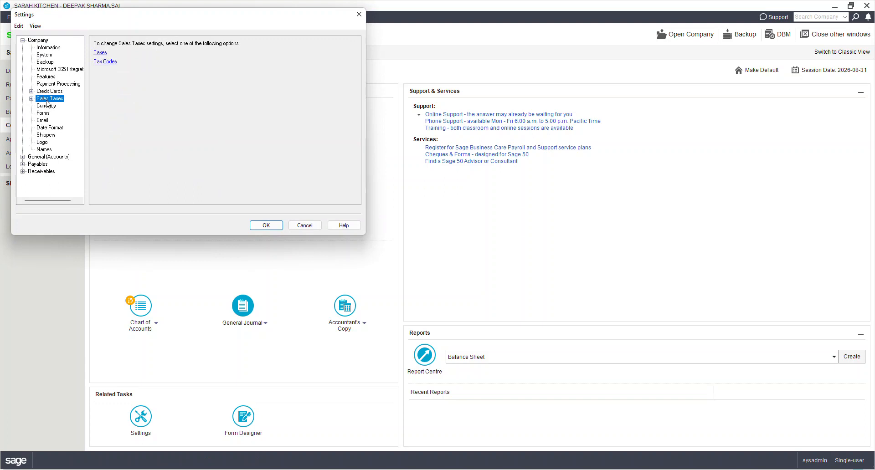
pyautogui.click(101, 53)
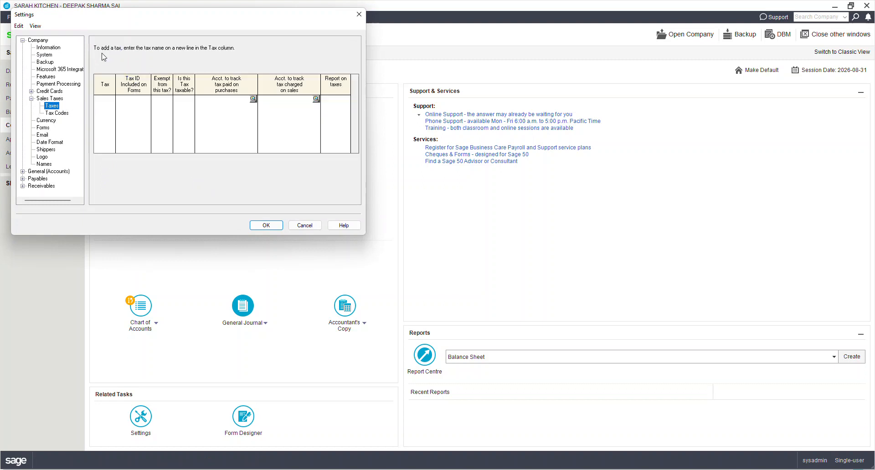
pyautogui.click(107, 101)
pyautogui.write('HST')
pyautogui.press('Tab')
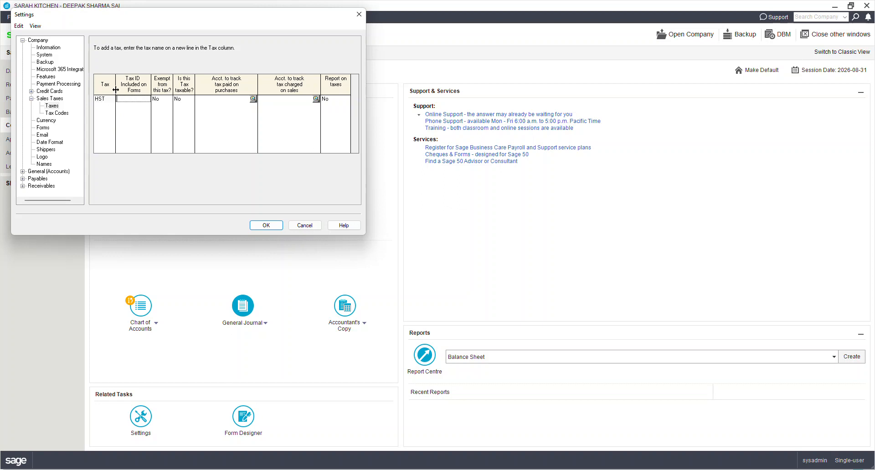
pyautogui.write('R4')
pyautogui.press('Tab')
pyautogui.press('Tab')
# Step: Track HST paid on purchases in account 2220 and HST charged on sales in 2210, and toggle its Report on taxes setting
pyautogui.click(229, 98)
pyautogui.write('2220')
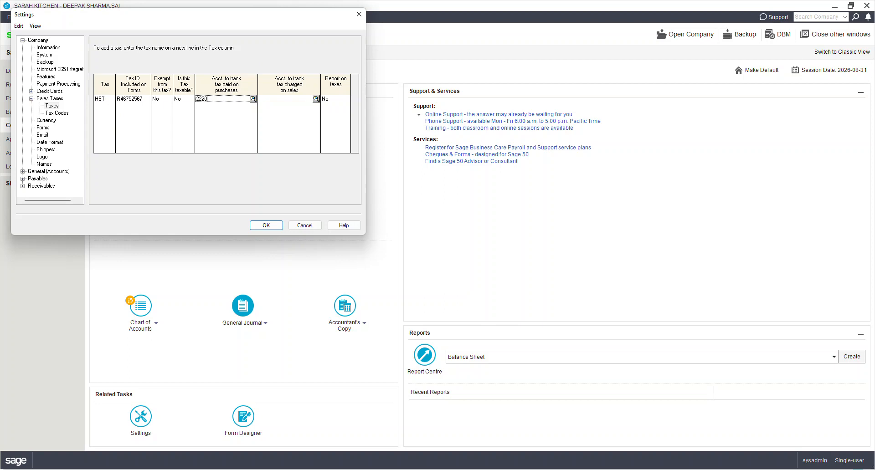
pyautogui.press('Tab')
pyautogui.write('2210')
pyautogui.press('Tab')
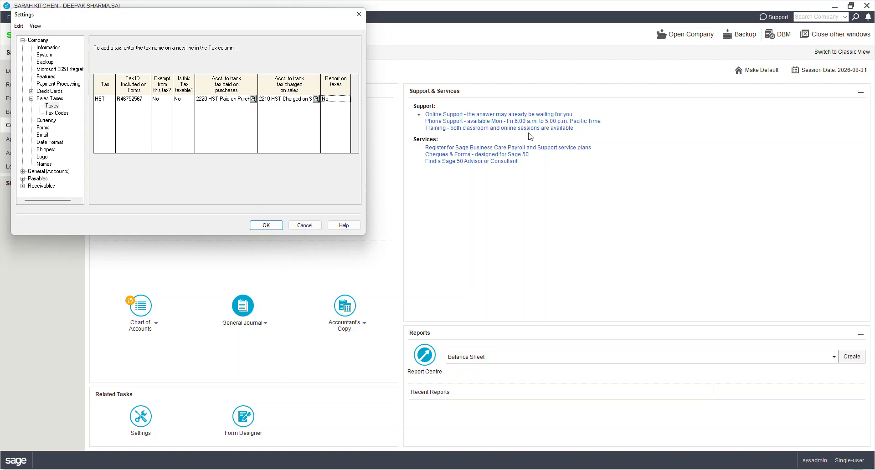
pyautogui.doubleClick(327, 98)
pyautogui.click(63, 115)
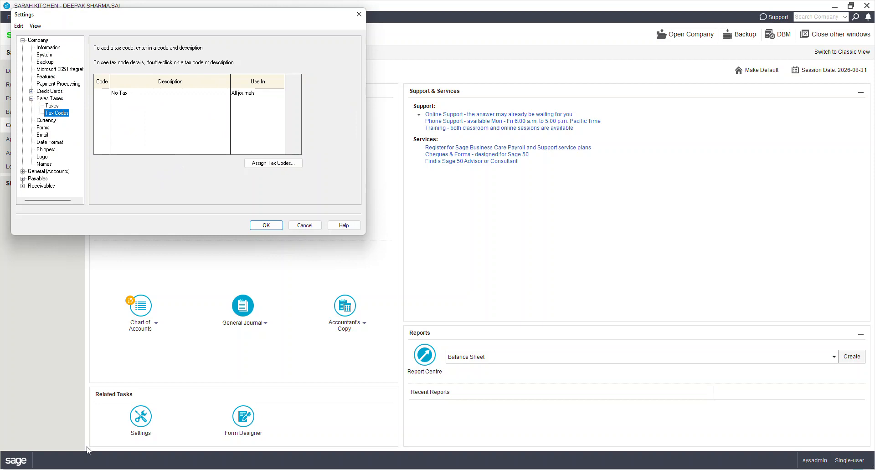
pyautogui.click(106, 100)
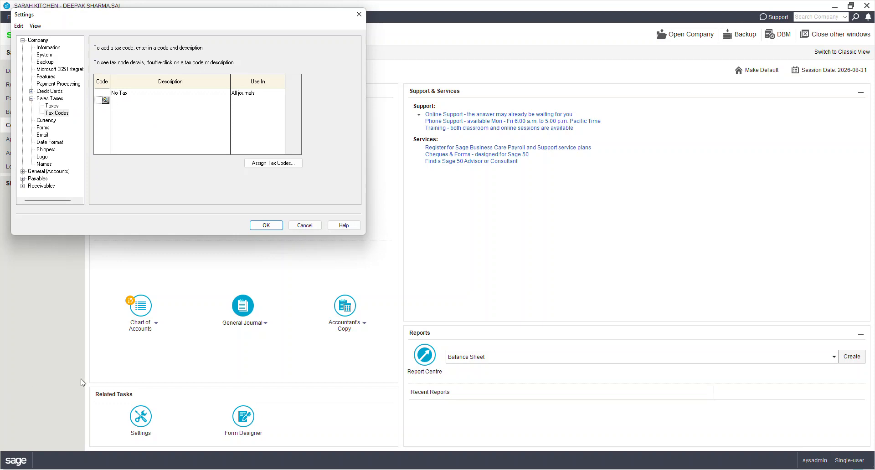
pyautogui.write('HS')
pyautogui.press('Tab')
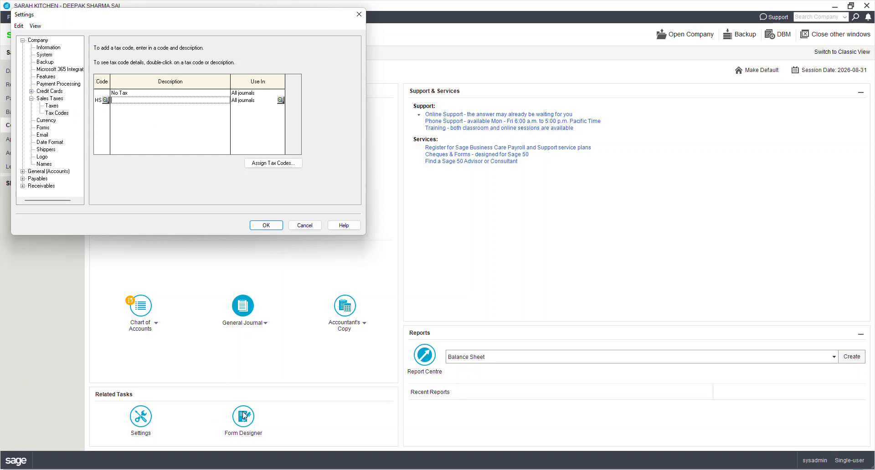
pyautogui.write('HST @13%')
pyautogui.press('Tab')
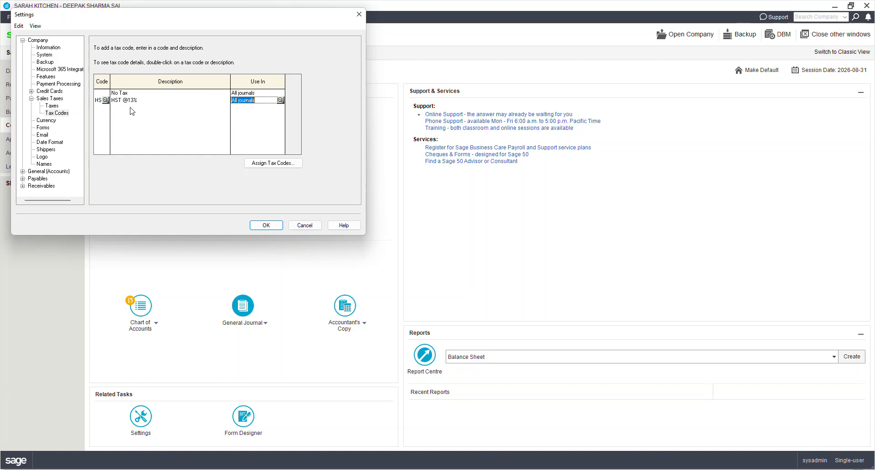
# Step: In the details of tax code HS, add the HST tax as taxable at rate 13 and make it refundable
pyautogui.click(116, 100)
pyautogui.click(116, 101)
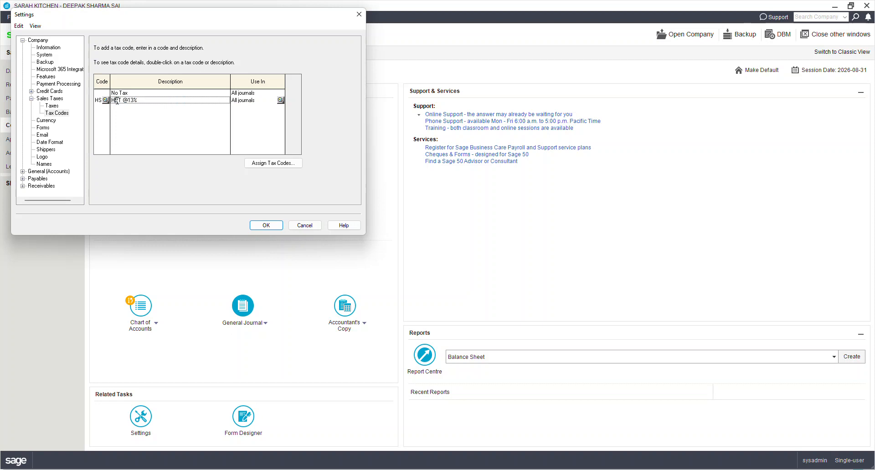
pyautogui.doubleClick(116, 101)
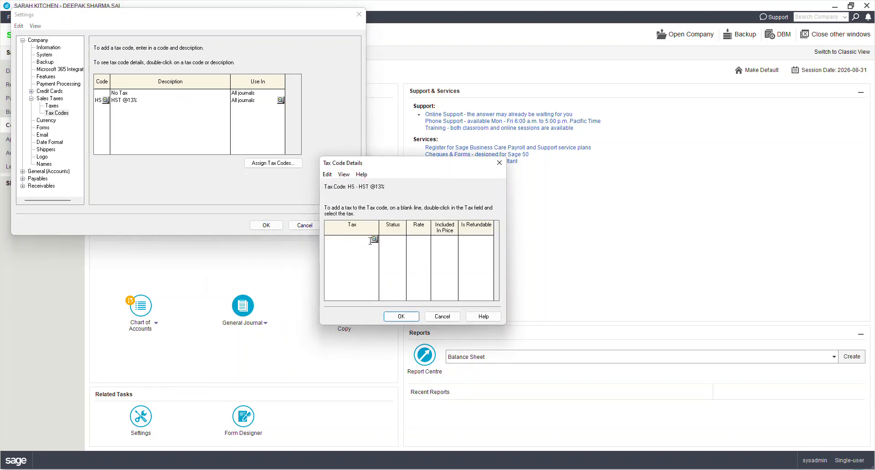
pyautogui.click(377, 242)
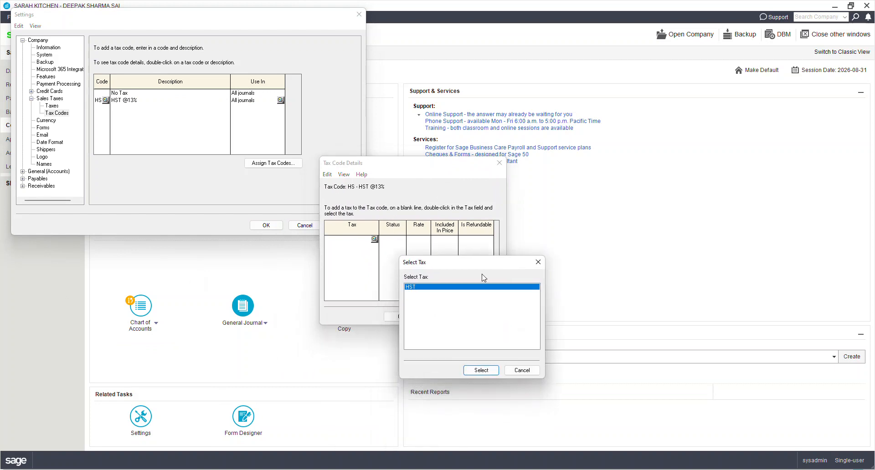
pyautogui.doubleClick(447, 287)
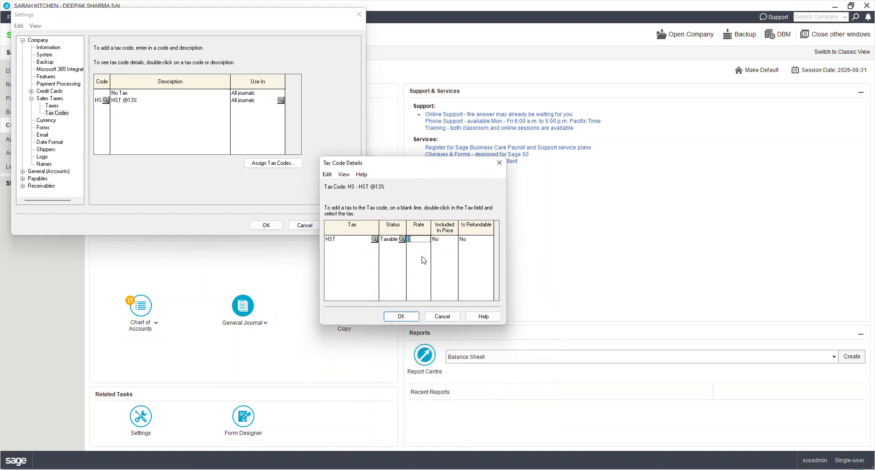
pyautogui.write('13')
pyautogui.press('Tab')
pyautogui.doubleClick(473, 245)
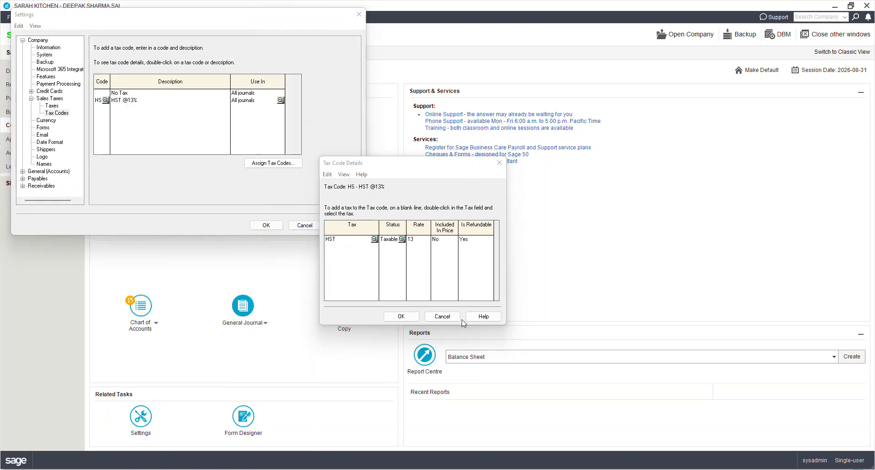
pyautogui.click(401, 317)
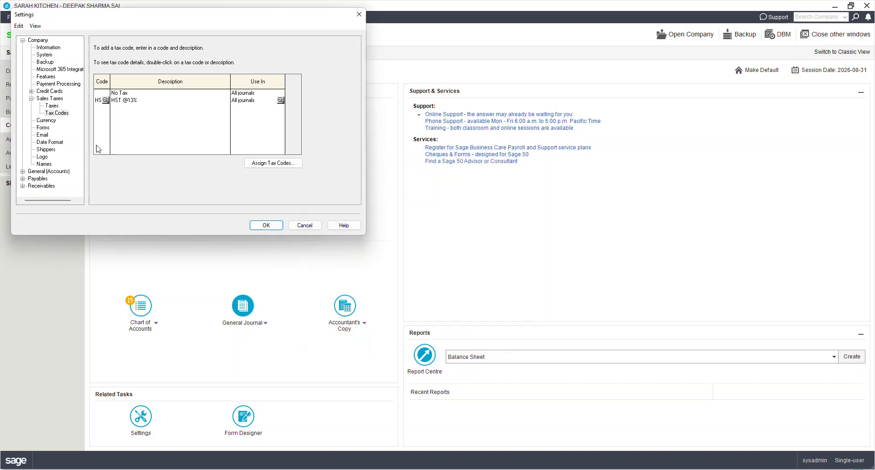
# Step: Add tax code HI with the description "HST @8% on Insurance" for use in all journals
pyautogui.click(98, 107)
pyautogui.write('HI')
pyautogui.press('Tab')
pyautogui.write('H')
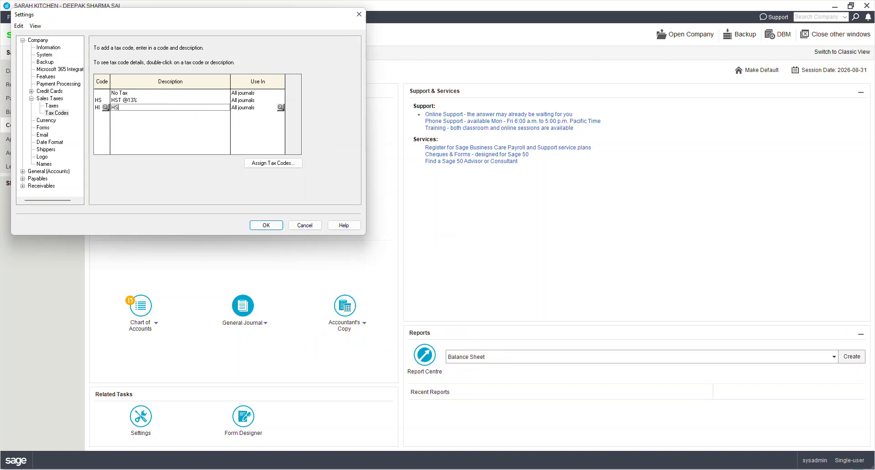
pyautogui.write('ST @8% on Insurance')
pyautogui.press('Tab')
pyautogui.press('Tab')
# Step: In the details of tax code HI, add the HST tax as taxable at rate 8, non-refundable, and save the settings
pyautogui.click(99, 108)
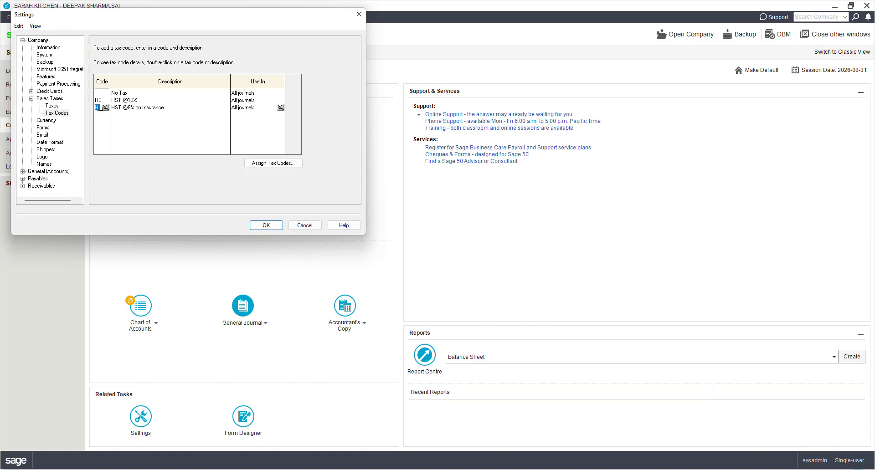
pyautogui.doubleClick(98, 107)
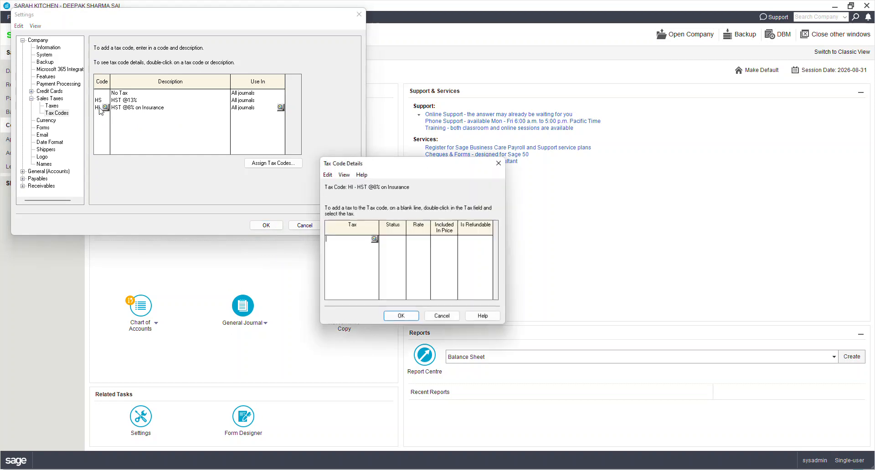
pyautogui.click(375, 240)
pyautogui.doubleClick(421, 287)
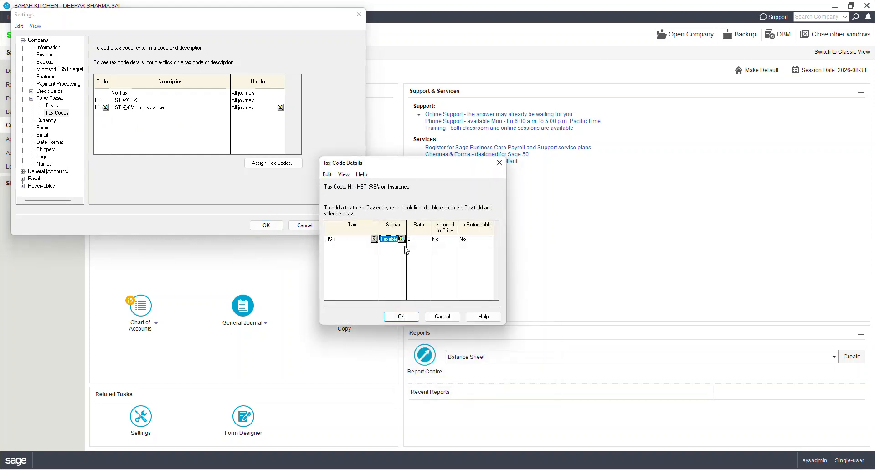
pyautogui.click(419, 242)
pyautogui.write('8')
pyautogui.press('Tab')
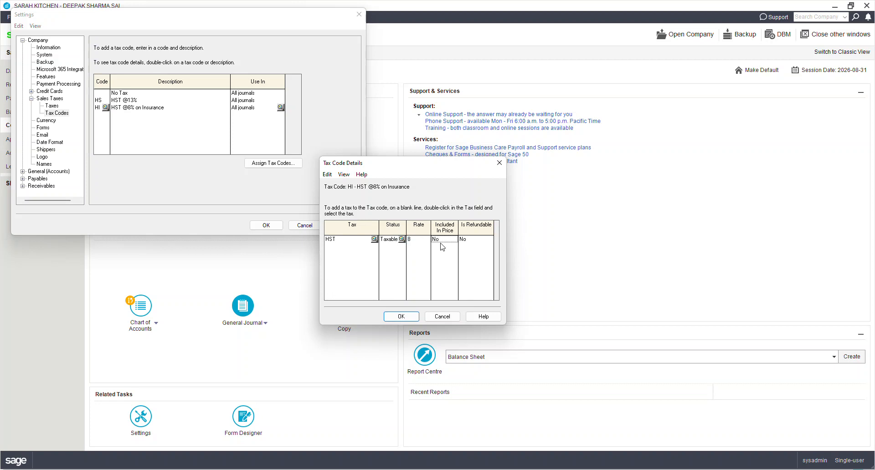
pyautogui.click(475, 242)
pyautogui.click(403, 318)
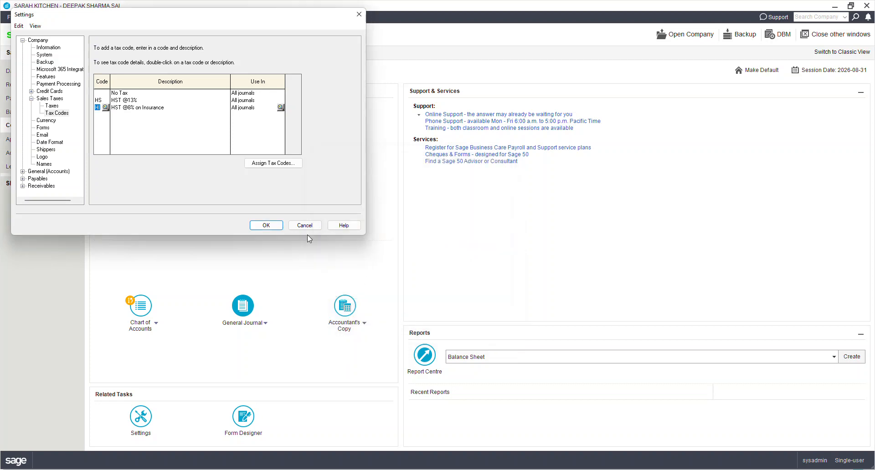
pyautogui.click(103, 117)
pyautogui.click(269, 226)
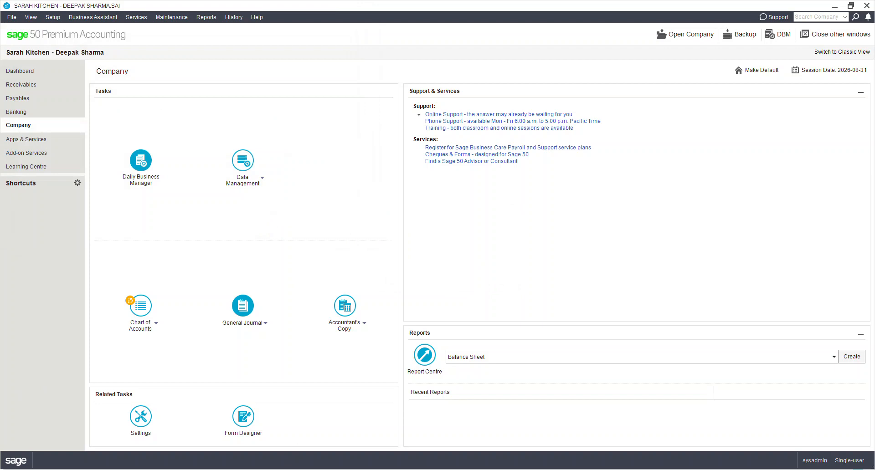
# Step: Switch to the Top Hat textbook in the browser and examine Step 7's debit and credit entry rules and the Aug 31, 2026 trial balance
pyautogui.moveTo(0, 206); pyautogui.dragTo(535, 107)
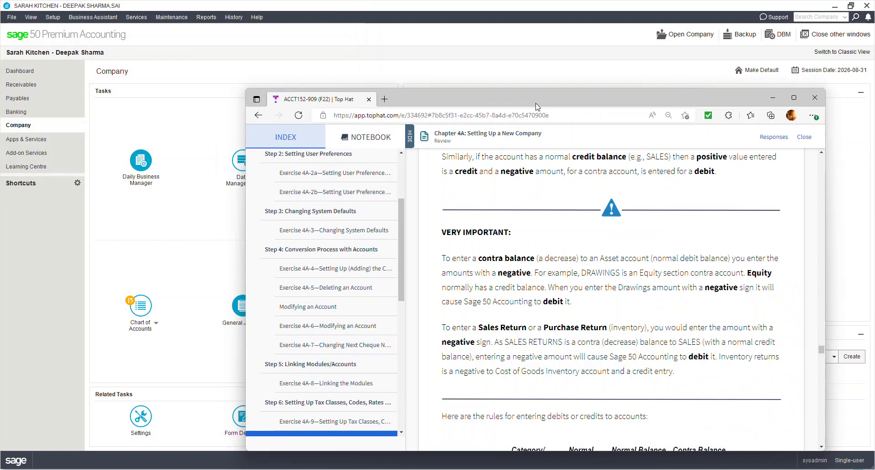
pyautogui.doubleClick(536, 107)
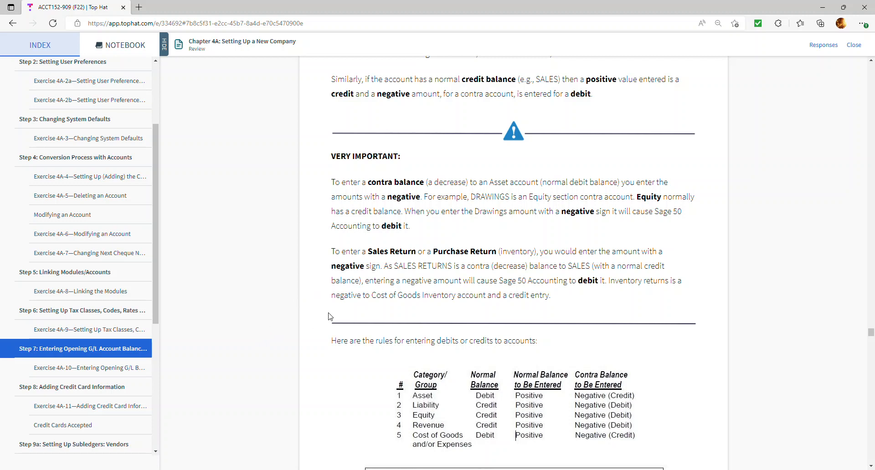
pyautogui.scroll(5, 330, 317)
pyautogui.scroll(5, 330, 316)
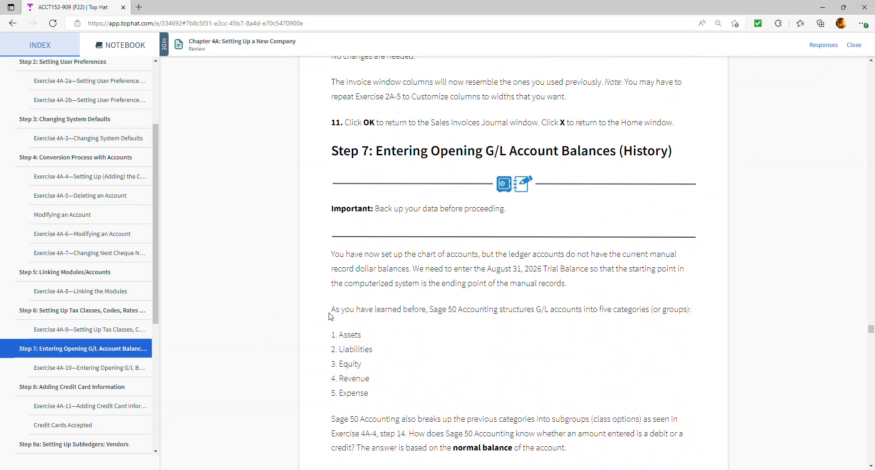
pyautogui.scroll(-2, 397, 347)
pyautogui.scroll(-15, 393, 348)
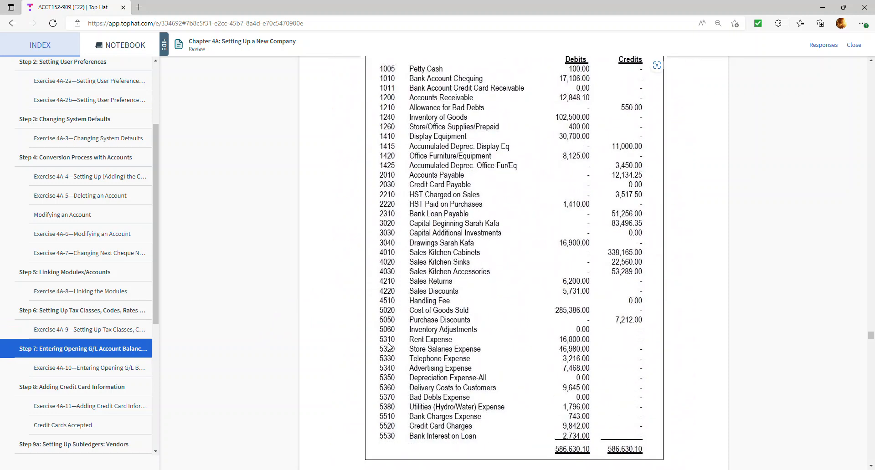
pyautogui.scroll(-2, 388, 348)
pyautogui.scroll(2, 389, 347)
pyautogui.scroll(3, 524, 256)
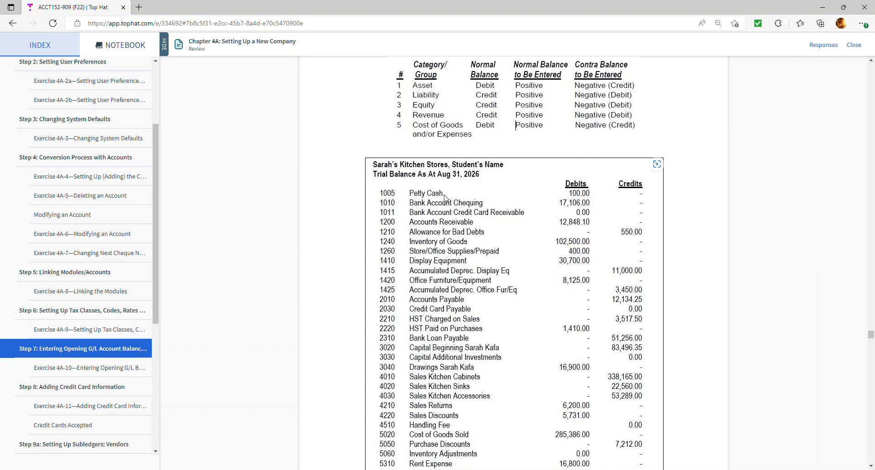
pyautogui.scroll(1, 490, 193)
pyautogui.scroll(1, 490, 193)
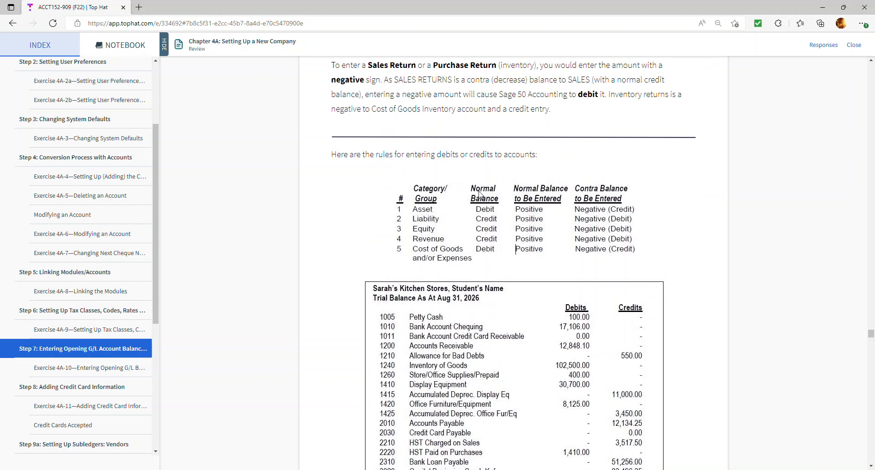
pyautogui.scroll(-1, 479, 193)
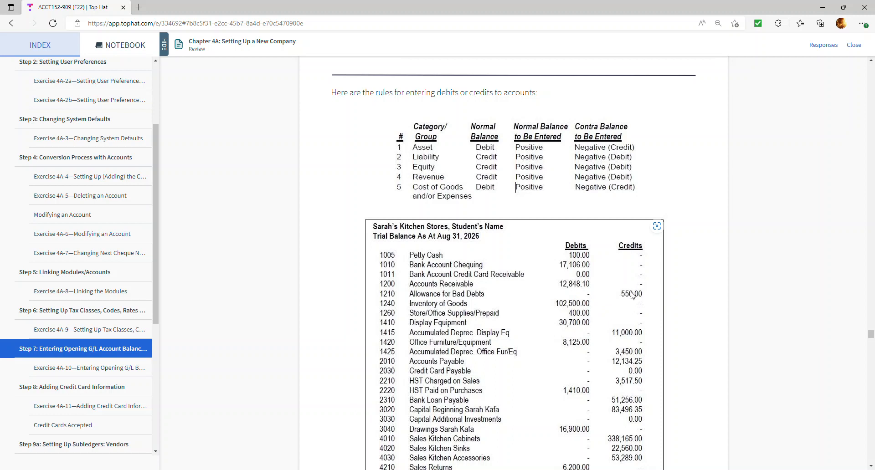
pyautogui.scroll(-1, 621, 349)
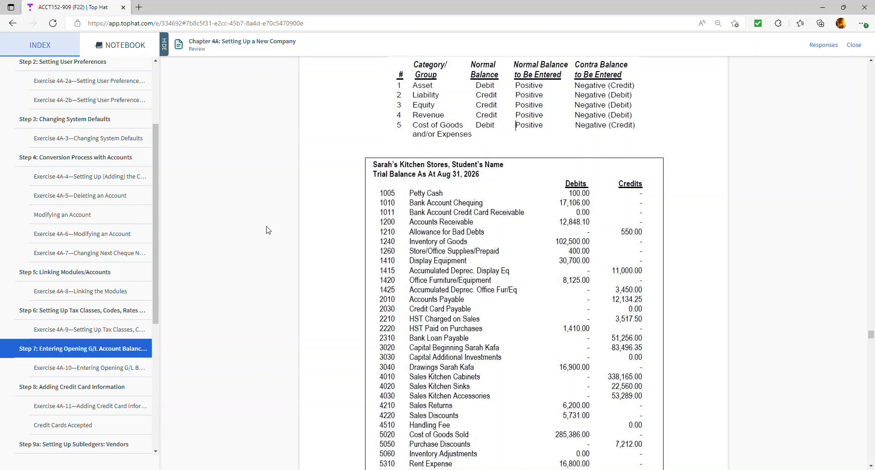
pyautogui.scroll(-1, 274, 227)
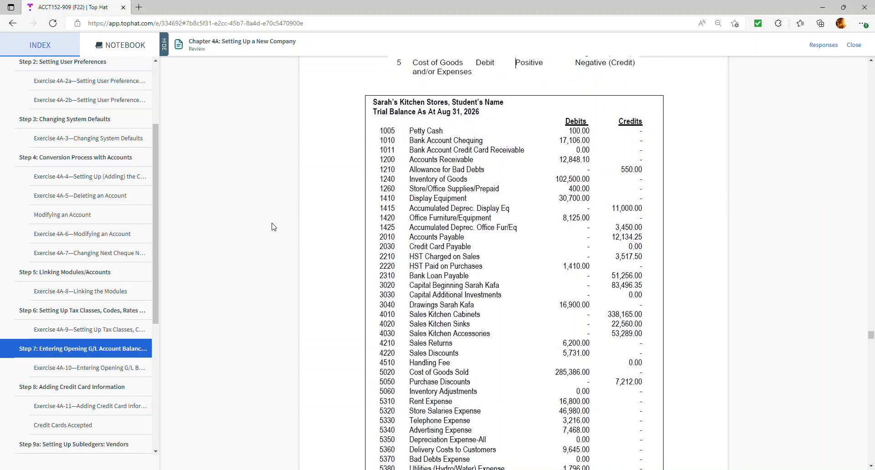
pyautogui.scroll(-1, 344, 302)
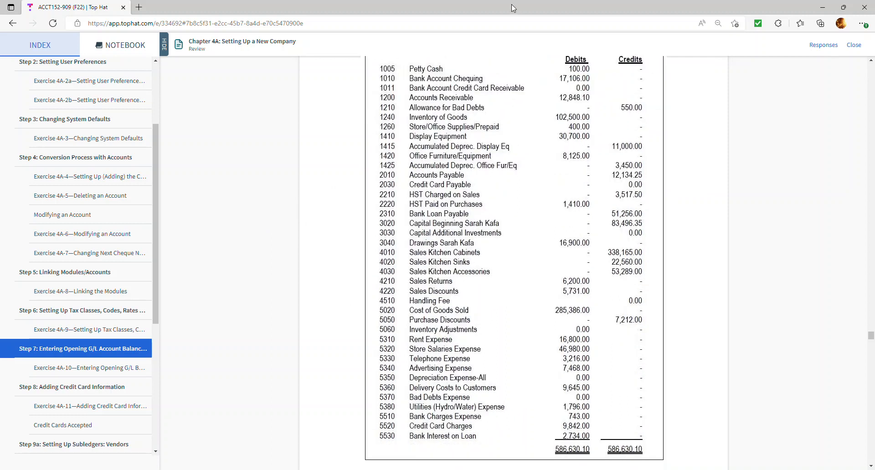
# Step: Switch to Sage 50 and view the opening balance field in the 1005 Petty Cash ledger record without changing it
pyautogui.hotkey('alt', 'Tab')
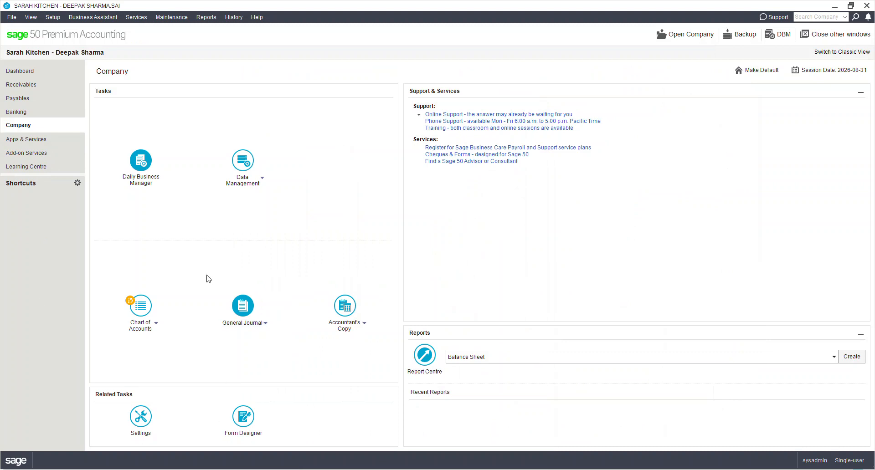
pyautogui.click(151, 315)
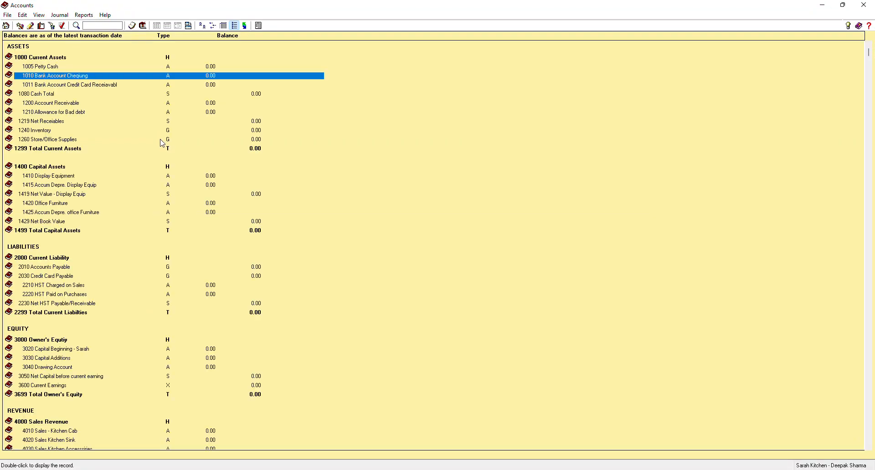
pyautogui.doubleClick(118, 67)
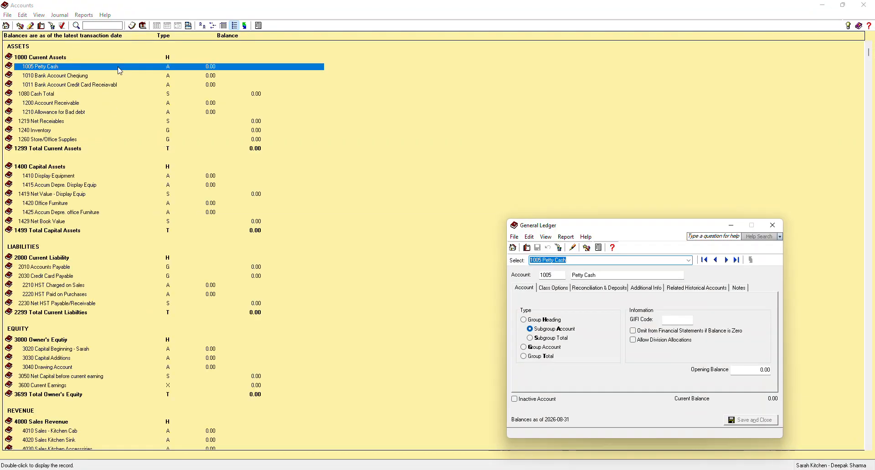
pyautogui.click(762, 371)
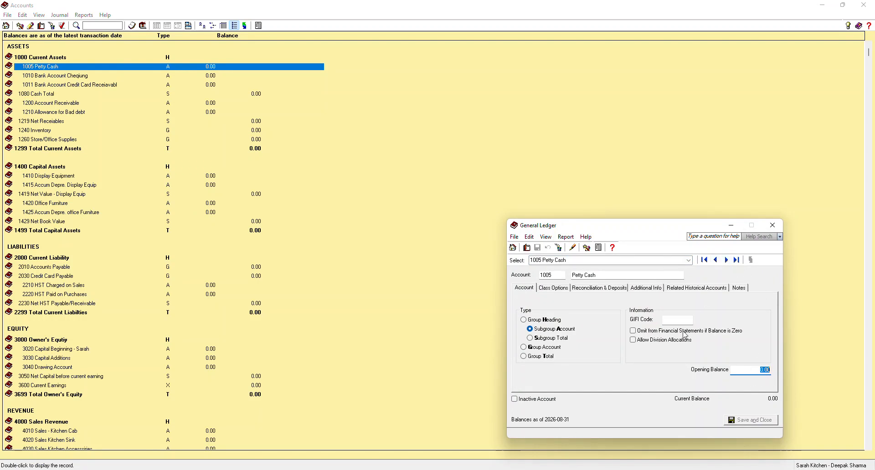
pyautogui.click(772, 225)
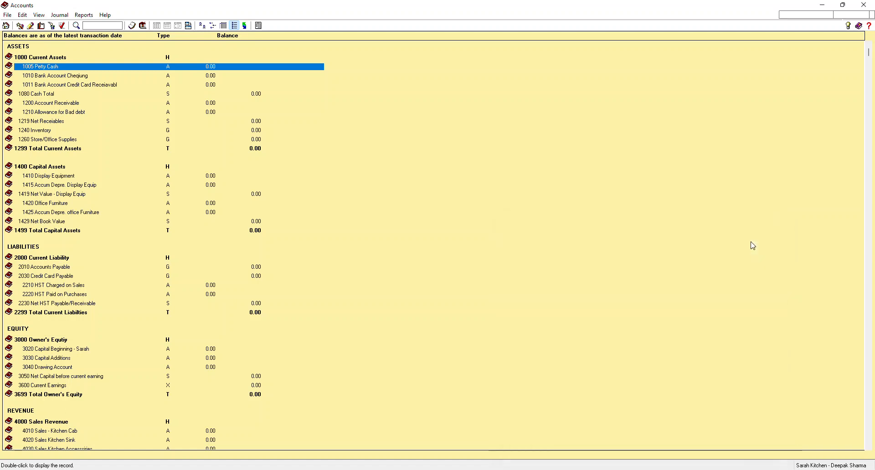
pyautogui.click(864, 5)
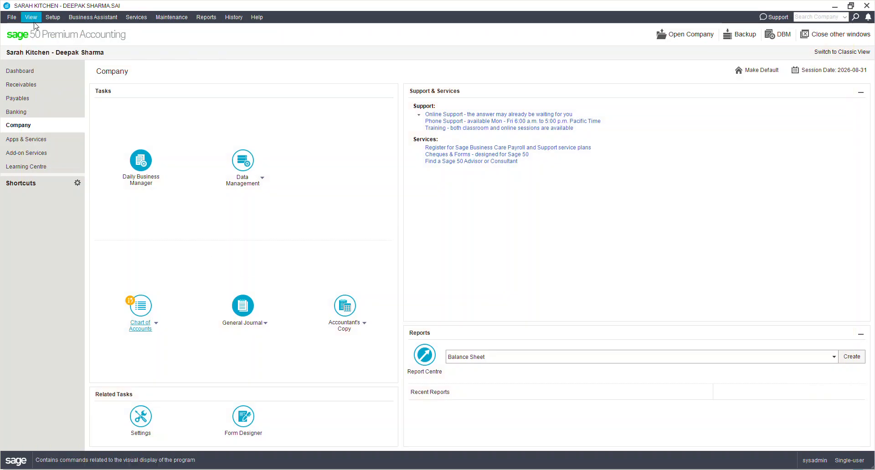
pyautogui.click(56, 20)
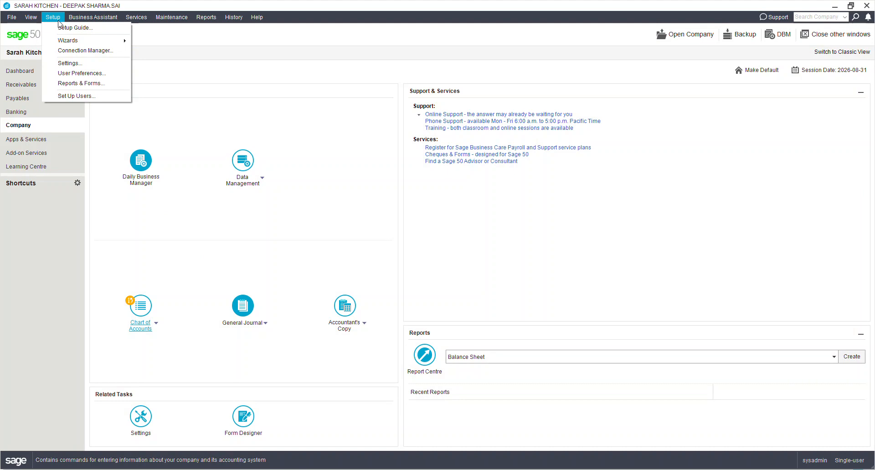
pyautogui.click(79, 31)
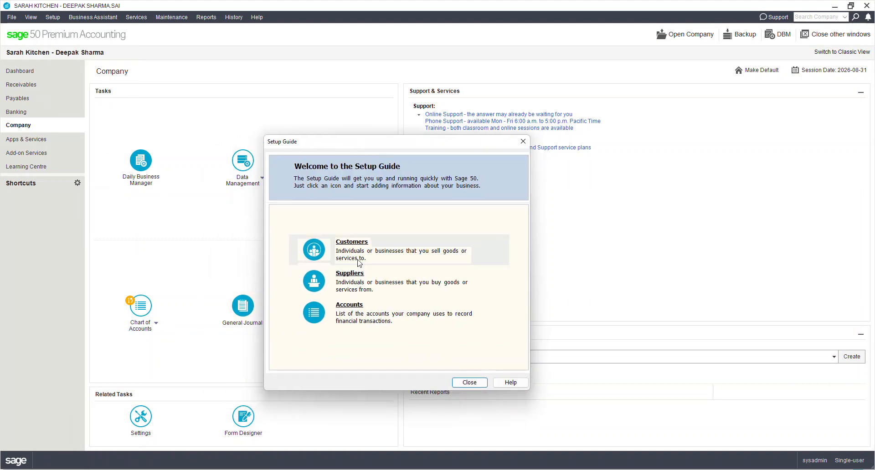
pyautogui.click(345, 310)
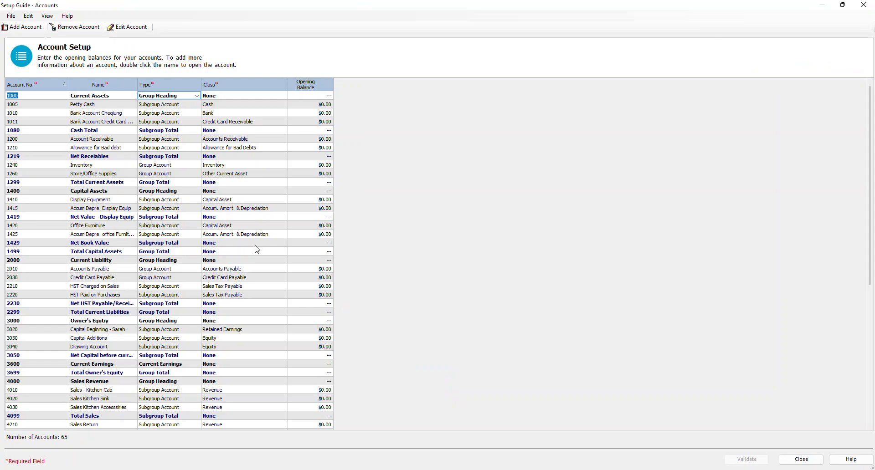
pyautogui.click(325, 106)
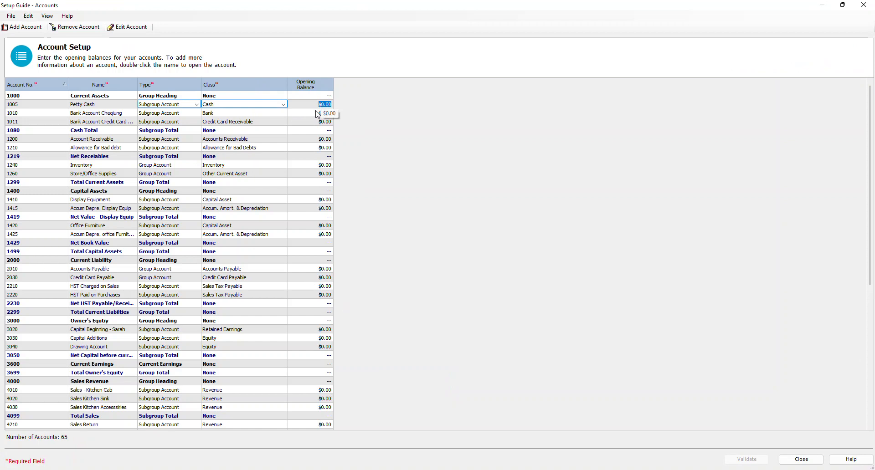
pyautogui.write('100')
pyautogui.press('Return')
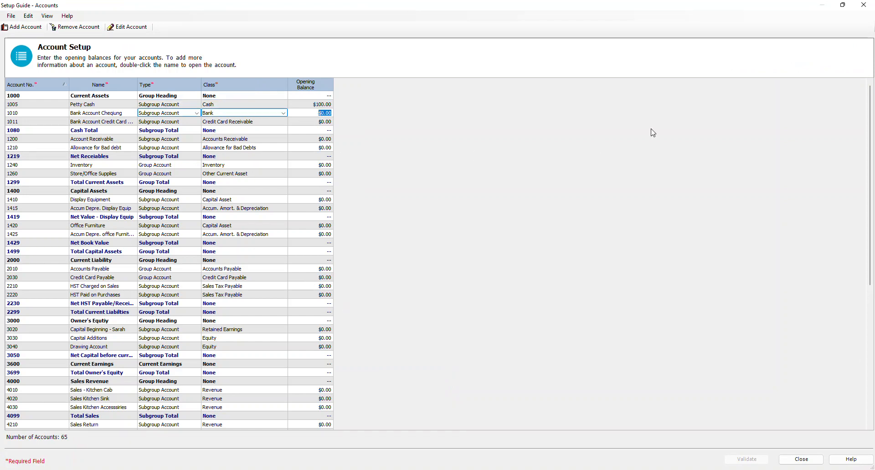
pyautogui.write('17106')
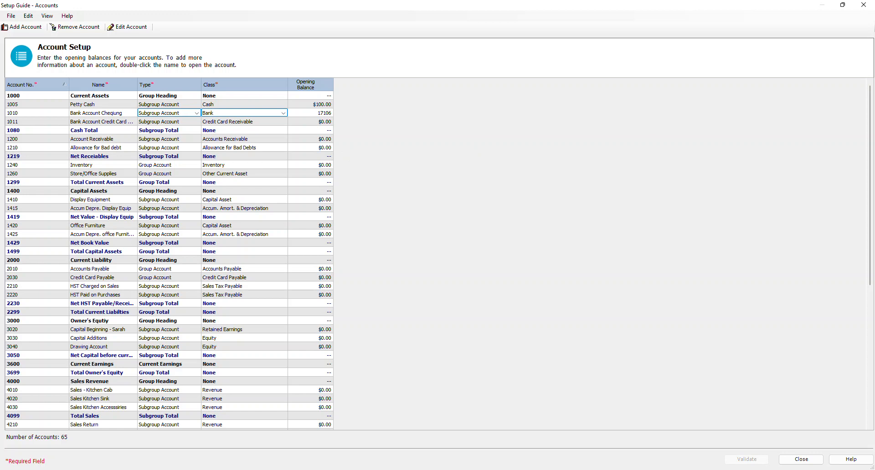
pyautogui.press('Return')
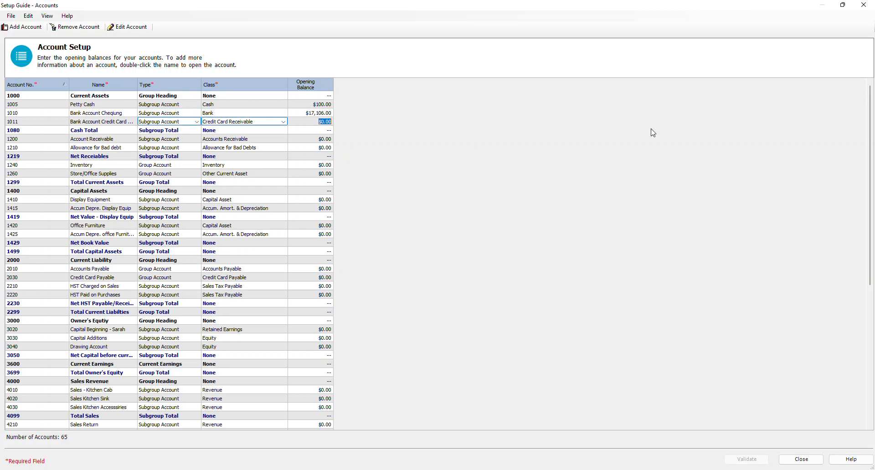
# Step: Enter opening balances of 12848.10 for 1200 Account Receivable and -550 for 1210 Allowance for Bad debt
pyautogui.press('Return')
pyautogui.press('Return')
pyautogui.write('12848.10')
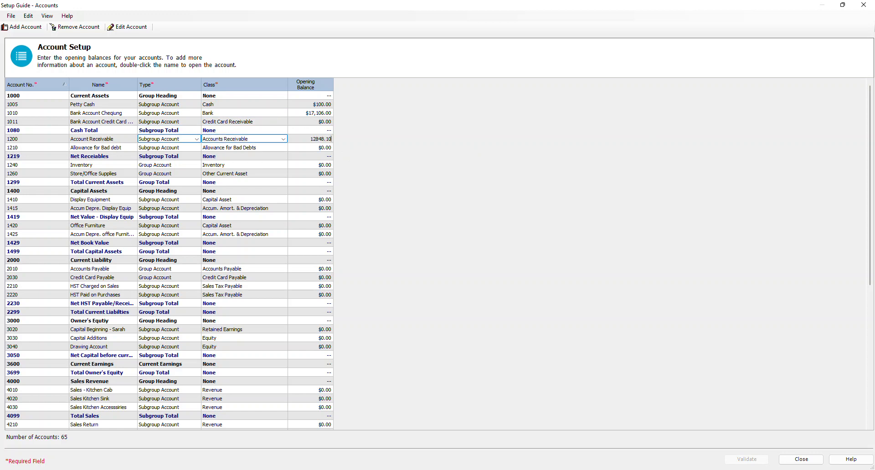
pyautogui.press('Return')
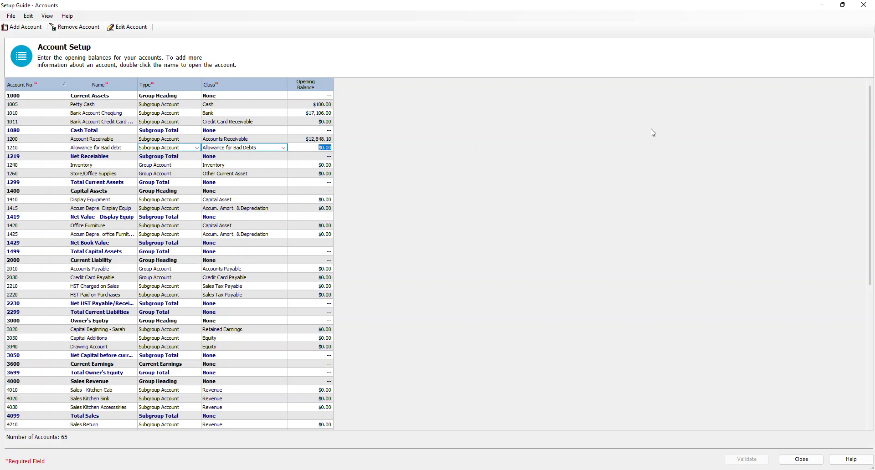
pyautogui.press('BackSpace')
pyautogui.press('Return')
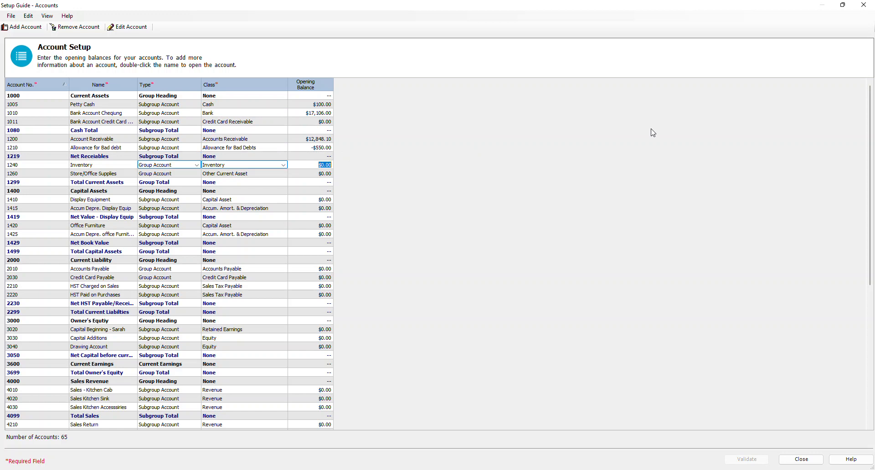
# Step: Enter opening balances of 102500 for 1240 Inventory and 400 for 1260 Store/Office Supplies
pyautogui.write('102500')
pyautogui.press('Return')
pyautogui.write('400')
pyautogui.press('Return')
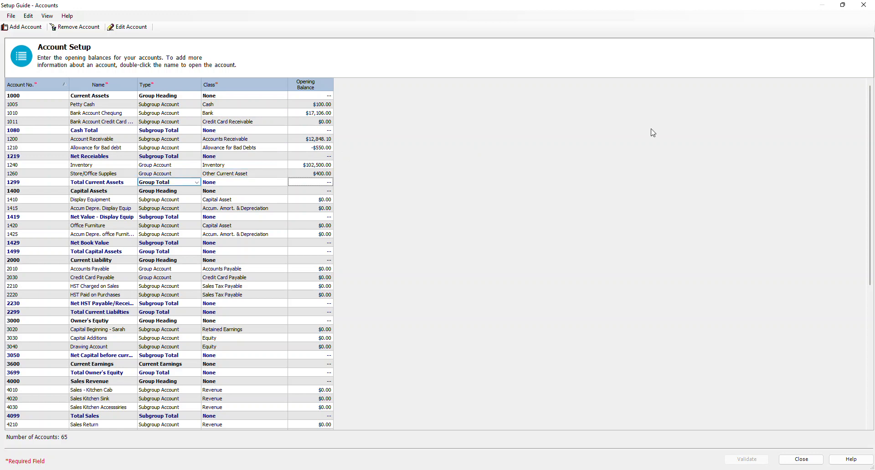
pyautogui.press('Return')
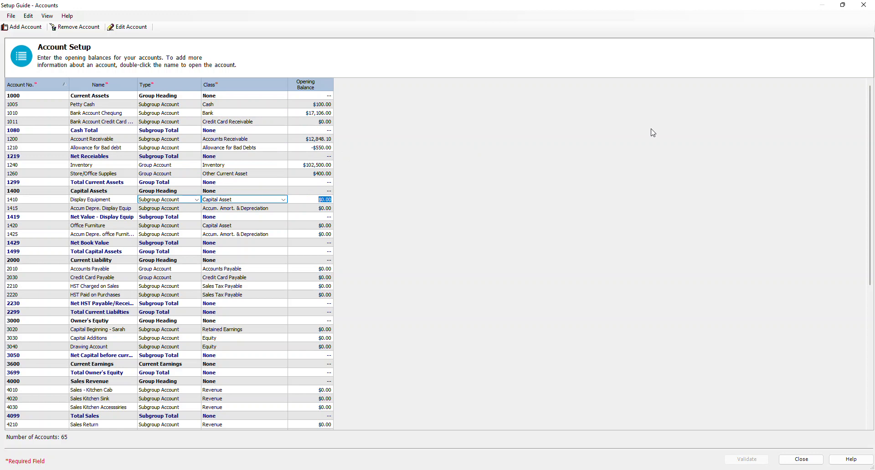
# Step: Enter opening balances of 30700 for 1410 Display Equipment and -11000 for its accumulated depreciation account 1415
pyautogui.write('30700')
pyautogui.press('Return')
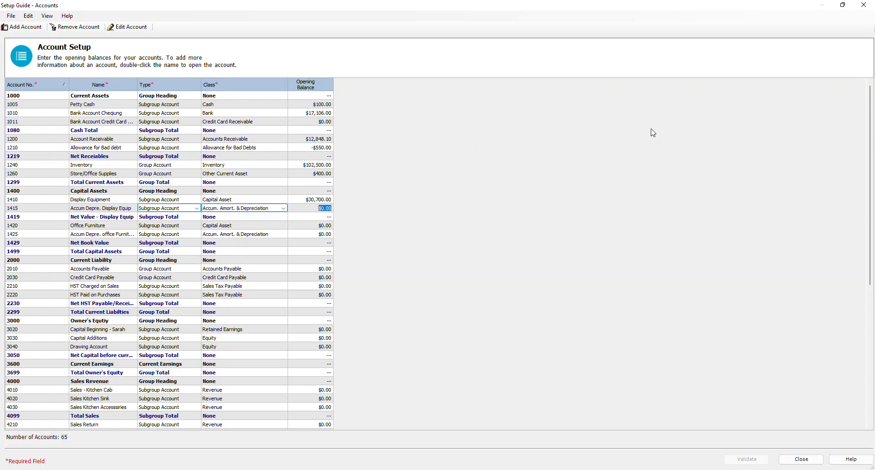
pyautogui.write('-110')
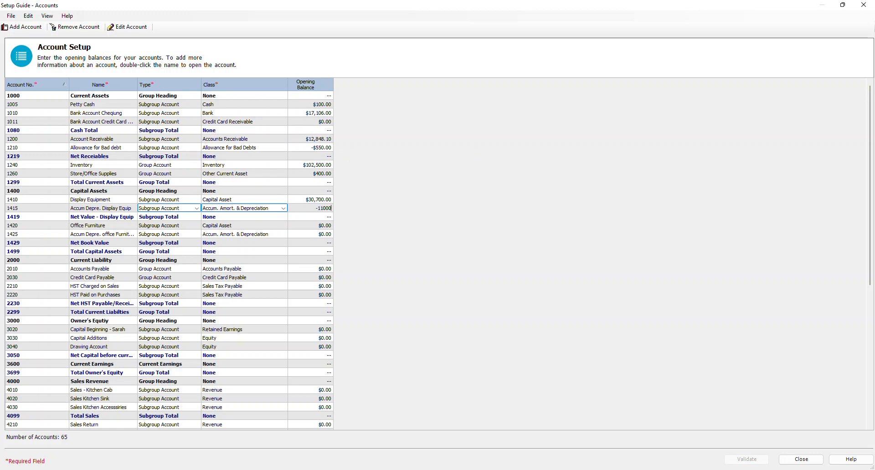
pyautogui.press('Return')
pyautogui.press('Return')
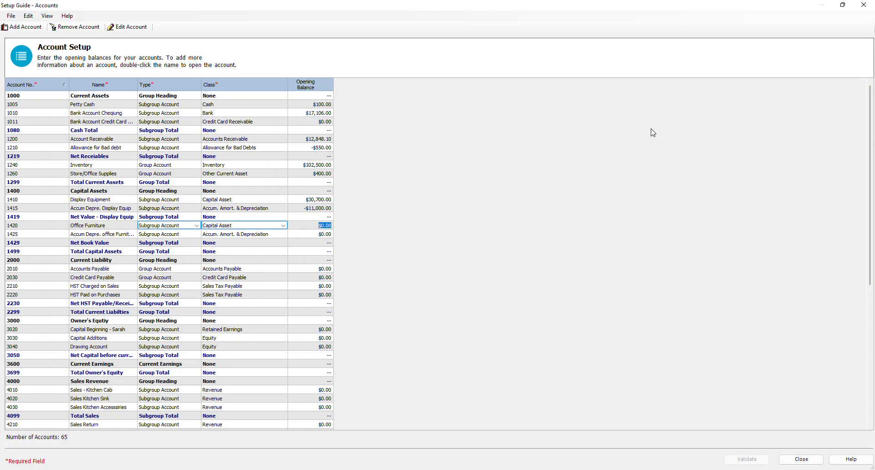
# Step: Enter opening balances of 8125 for 1420 Office Furniture and -3450 for its accumulated depreciation account 1425
pyautogui.write('8125')
pyautogui.press('Return')
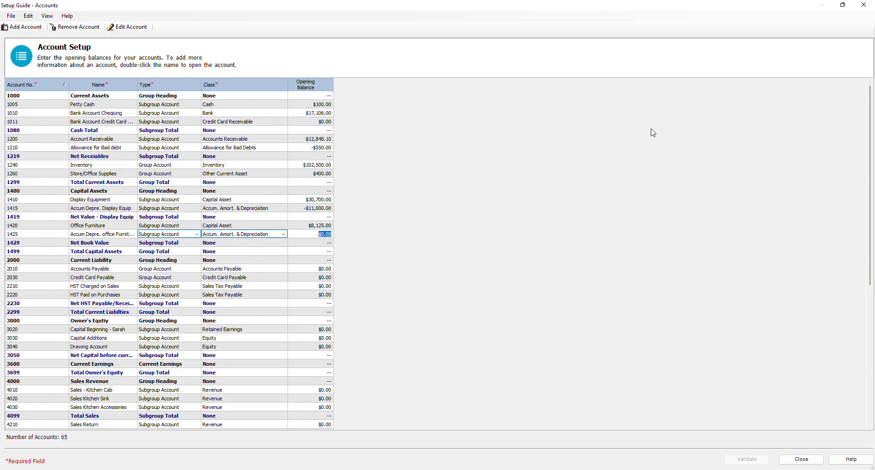
pyautogui.write('34')
pyautogui.press('BackSpace')
pyautogui.press('BackSpace')
pyautogui.write('-3450')
pyautogui.press('Return')
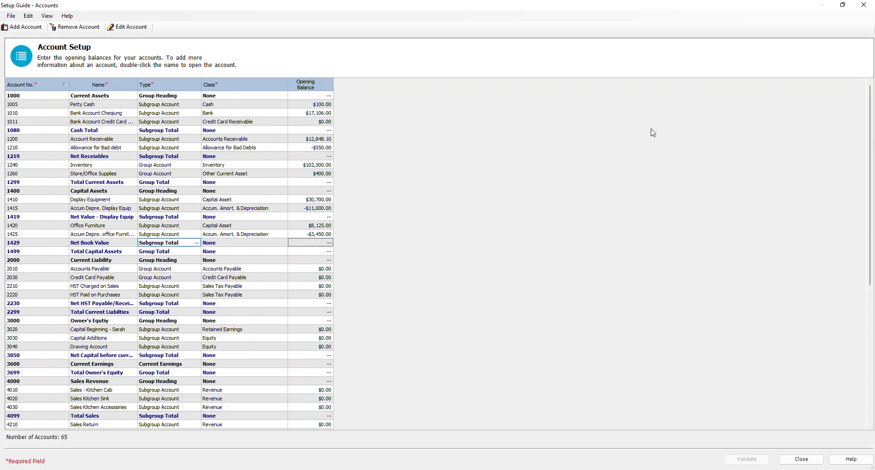
# Step: Enter an opening balance of 12134 for 2010 Accounts Payable and skip 2030 Credit Card Payable
pyautogui.press('Return')
pyautogui.press('Return')
pyautogui.press('Return')
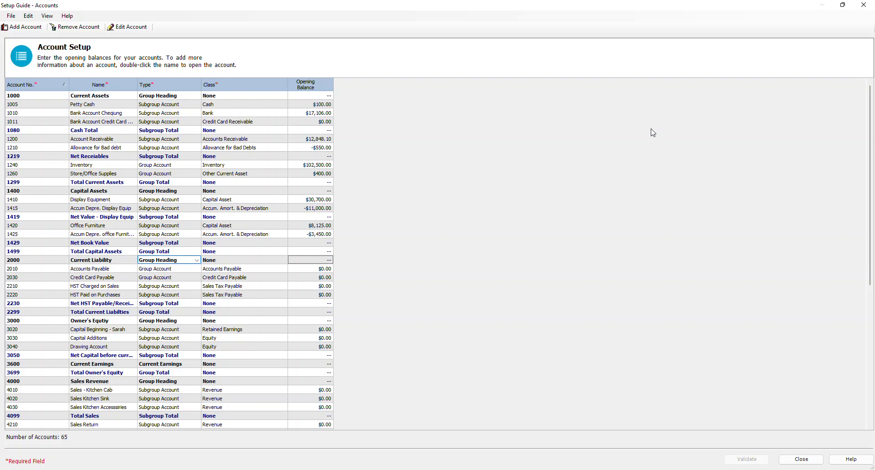
pyautogui.write('12134')
pyautogui.press('Return')
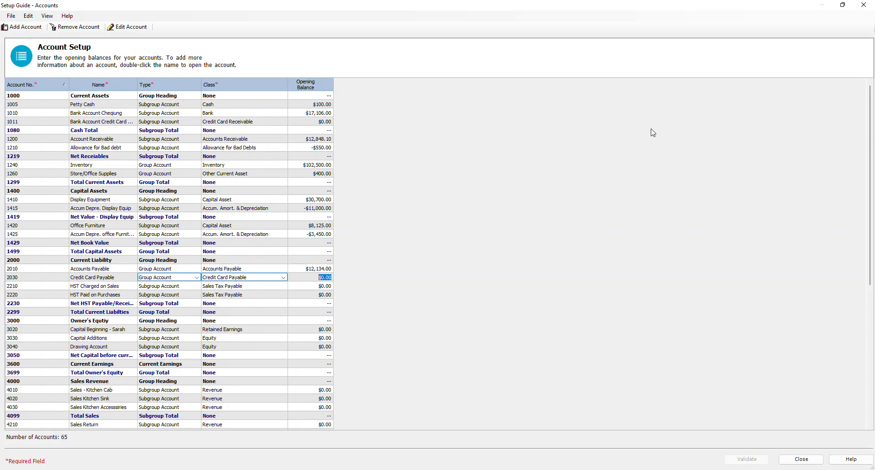
pyautogui.press('Return')
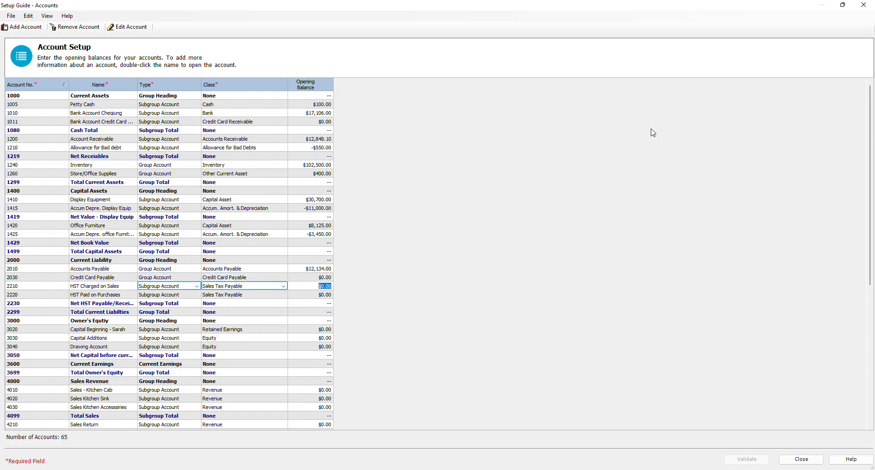
# Step: Enter opening balances of 3517.50 for 2210 HST Charged on Sales and -1410 for 2220 HST Paid on Purchases
pyautogui.write('351.50')
pyautogui.press('Return')
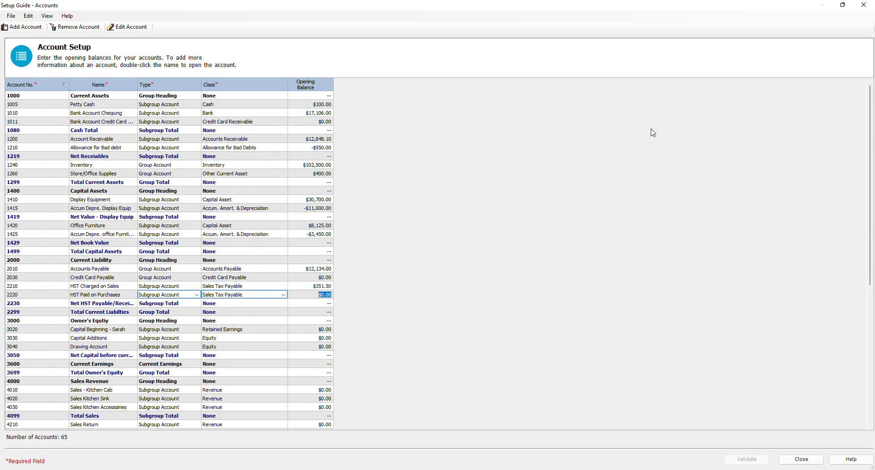
pyautogui.press('Up')
pyautogui.write('3517.50')
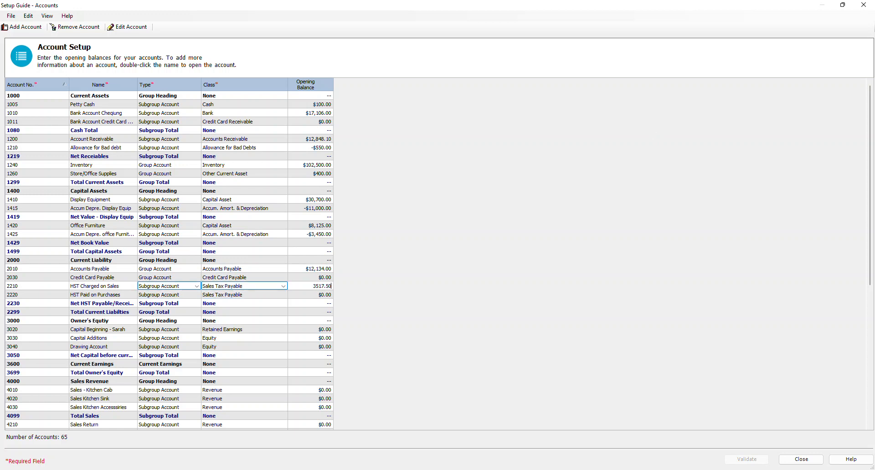
pyautogui.press('Return')
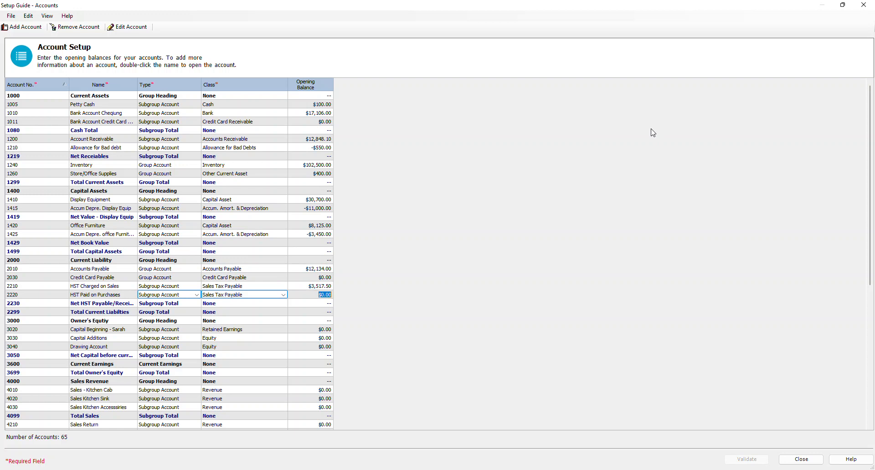
pyautogui.write('-1410')
pyautogui.press('Down')
pyautogui.press('Down')
pyautogui.press('Down')
pyautogui.press('Down')
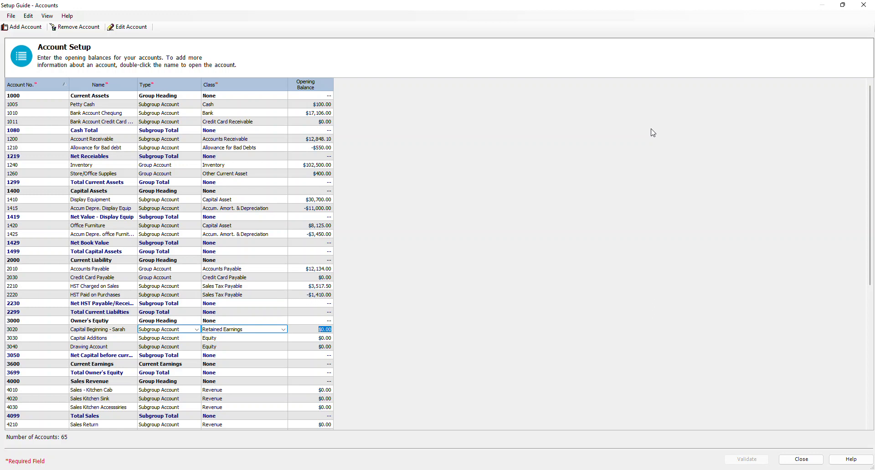
pyautogui.press('Up')
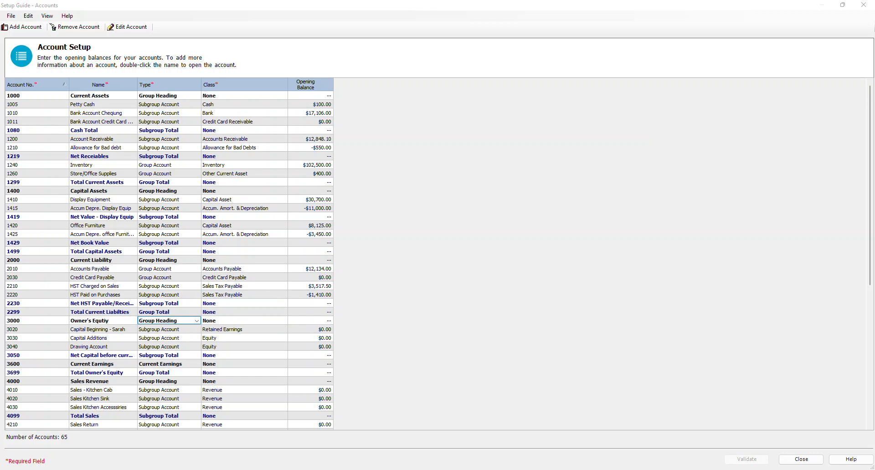
# Step: Add a new account numbered 2300 and named Long Term Debt at the end of the account list
pyautogui.scroll(-9, 71, 389)
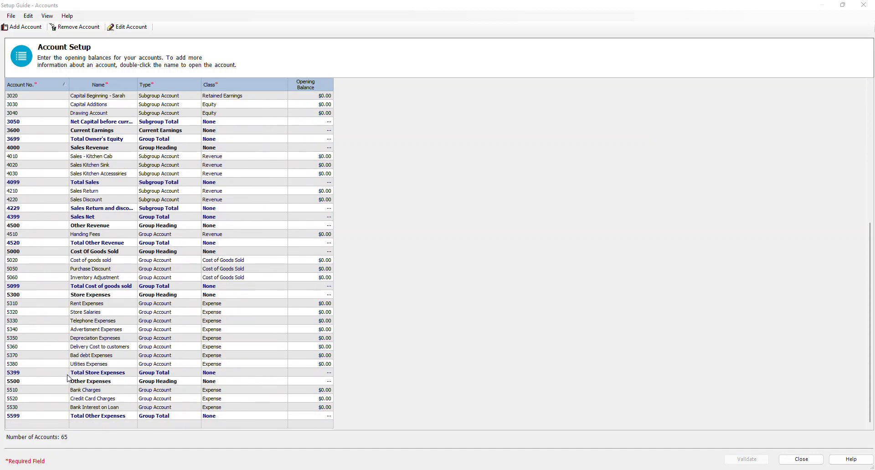
pyautogui.click(43, 425)
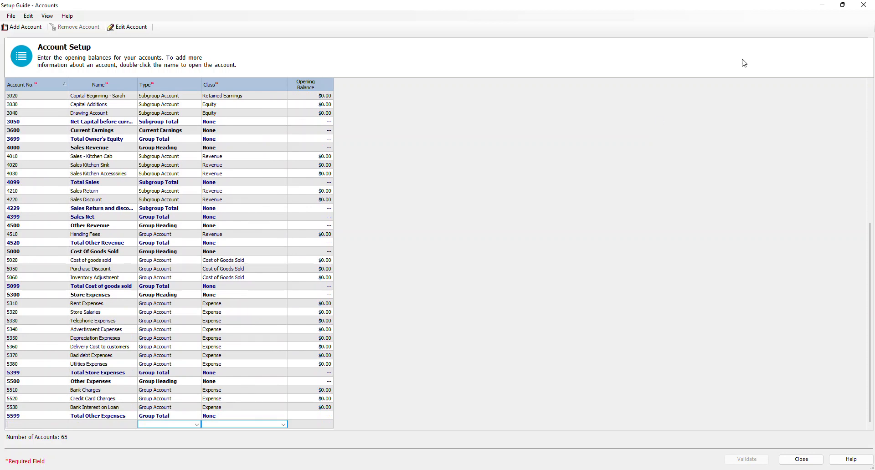
pyautogui.write('2300')
pyautogui.press('Tab')
pyautogui.write('Lom')
pyautogui.press('BackSpace')
pyautogui.write('ng Term Debt')
pyautogui.press('Tab')
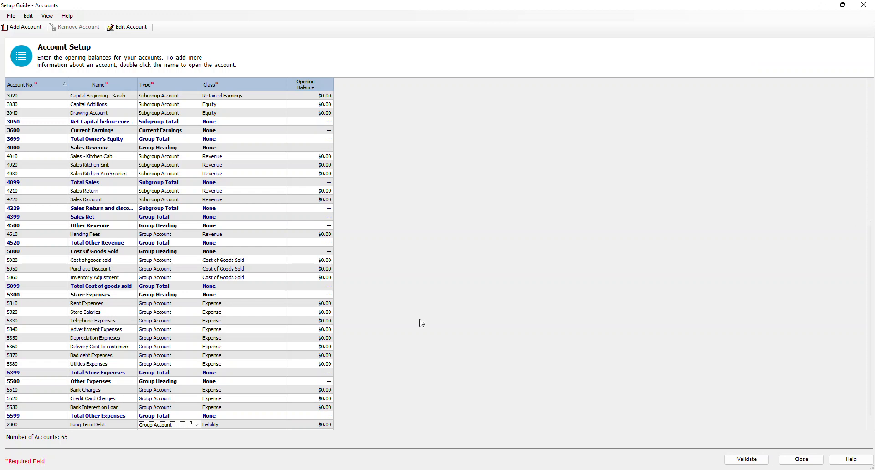
# Step: Set the type of account 2300 Long Term Debt to Group Heading and start a new account row
pyautogui.scroll(1, 96, 110)
pyautogui.scroll(-1, 176, 419)
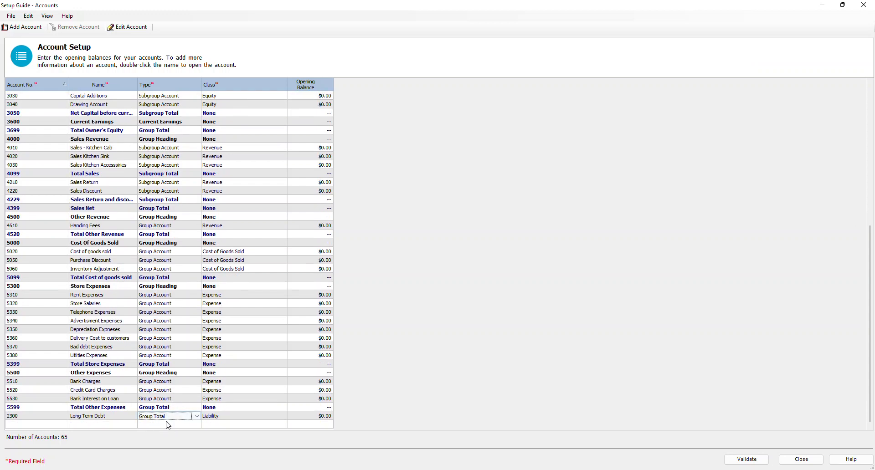
pyautogui.click(169, 417)
pyautogui.click(171, 431)
pyautogui.click(314, 426)
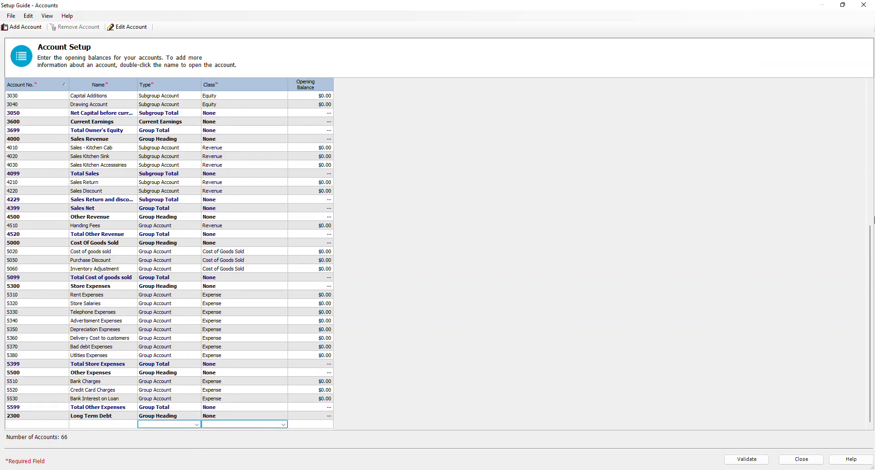
# Step: Add account 2310 named Bnak Loan Payable as a Group Account
pyautogui.write('2310')
pyautogui.press('Tab')
pyautogui.write('Bnak Loan ')
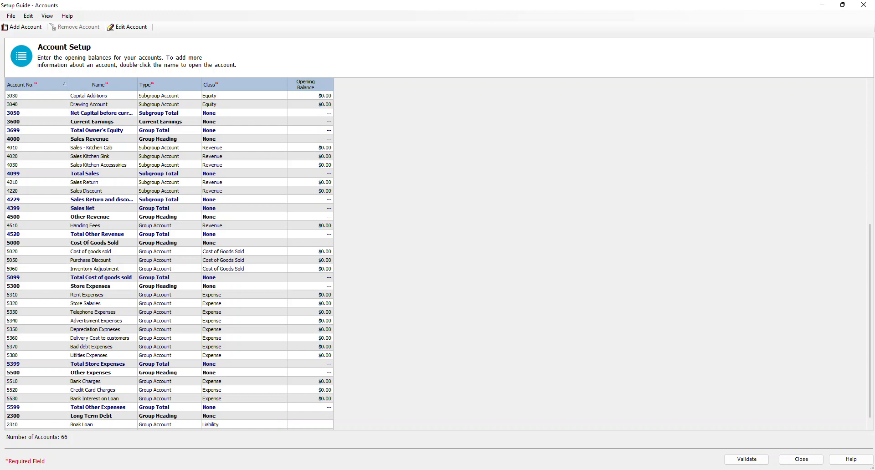
pyautogui.write('Payable')
pyautogui.press('Tab')
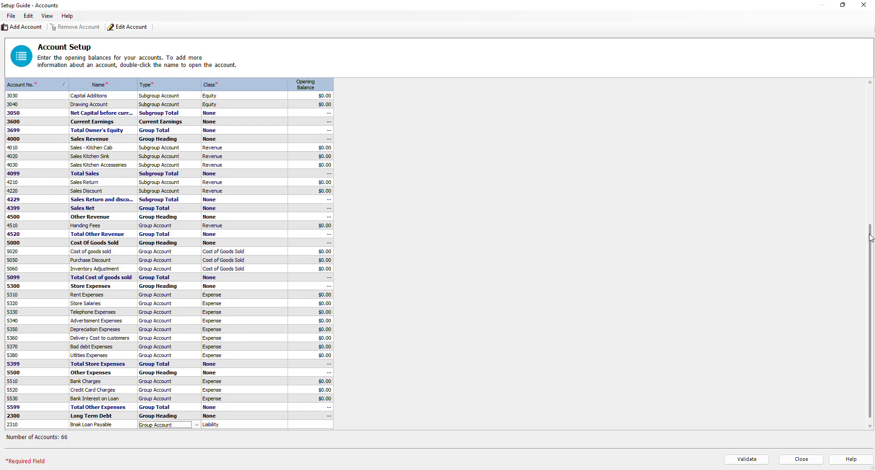
pyautogui.press('Tab')
pyautogui.press('Tab')
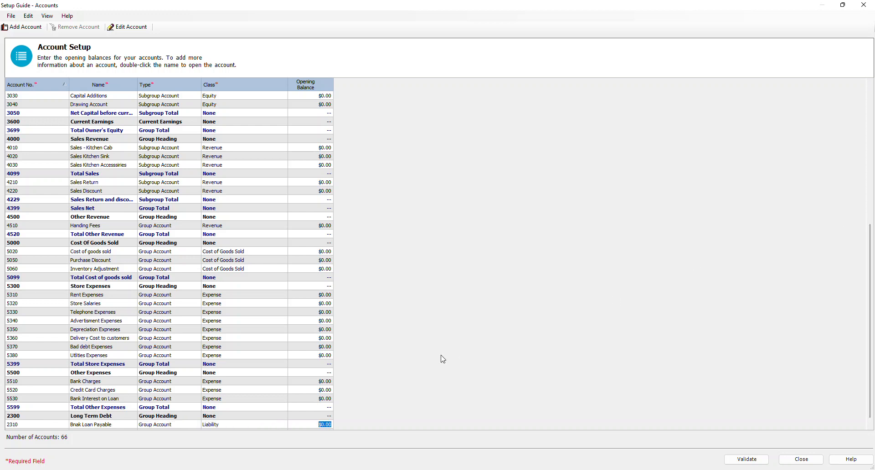
# Step: Set the class of account 2310 to Long Term Liability
pyautogui.click(227, 425)
pyautogui.click(230, 426)
pyautogui.click(227, 412)
pyautogui.press('Tab')
# Step: Add account 2399 Total Long term Debt as a Group Total and validate the account order
pyautogui.press('Tab')
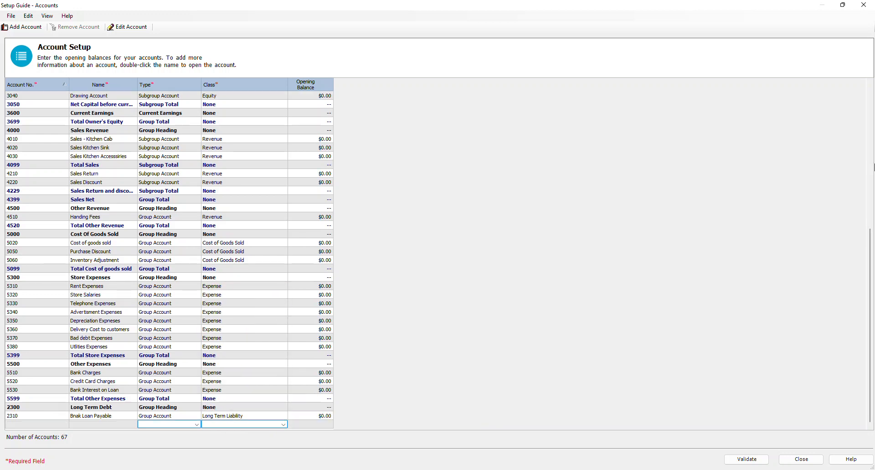
pyautogui.write('2399')
pyautogui.press('Tab')
pyautogui.write('Total Loneg')
pyautogui.press('BackSpace')
pyautogui.press('BackSpace')
pyautogui.write('g term Debt')
pyautogui.press('Tab')
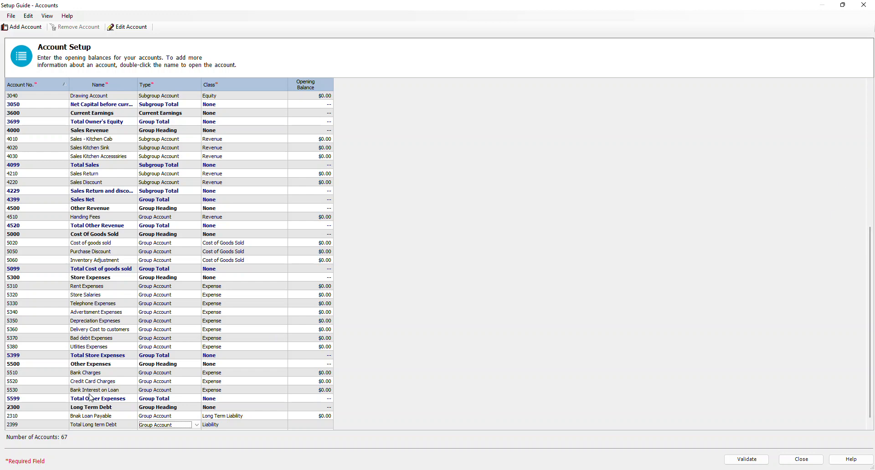
pyautogui.click(188, 426)
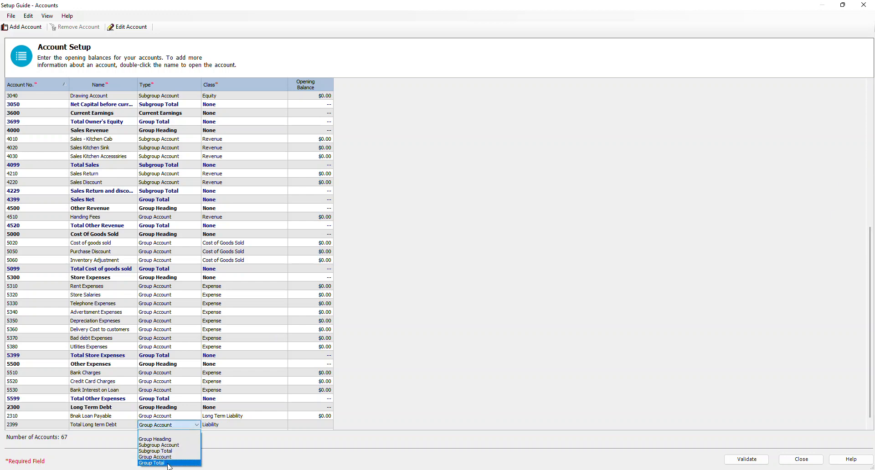
pyautogui.click(170, 465)
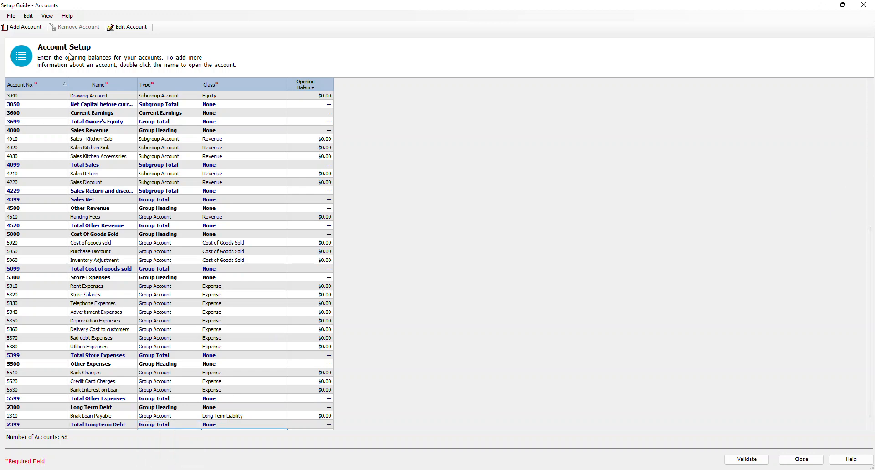
pyautogui.click(750, 461)
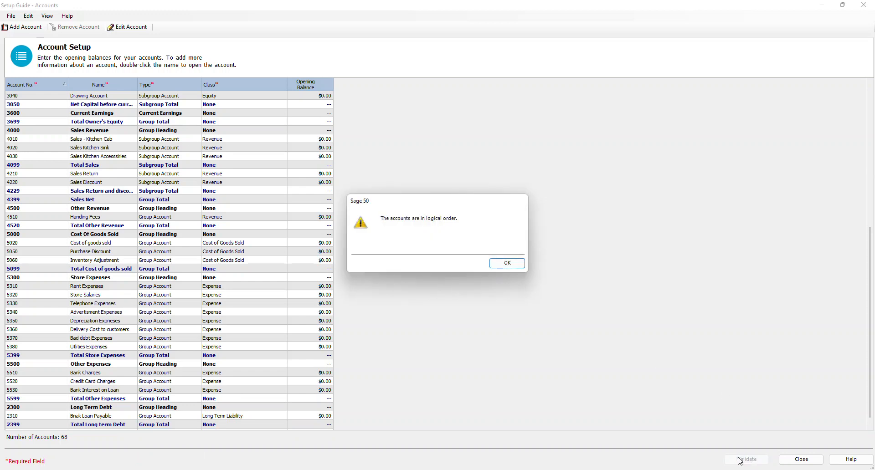
pyautogui.click(507, 264)
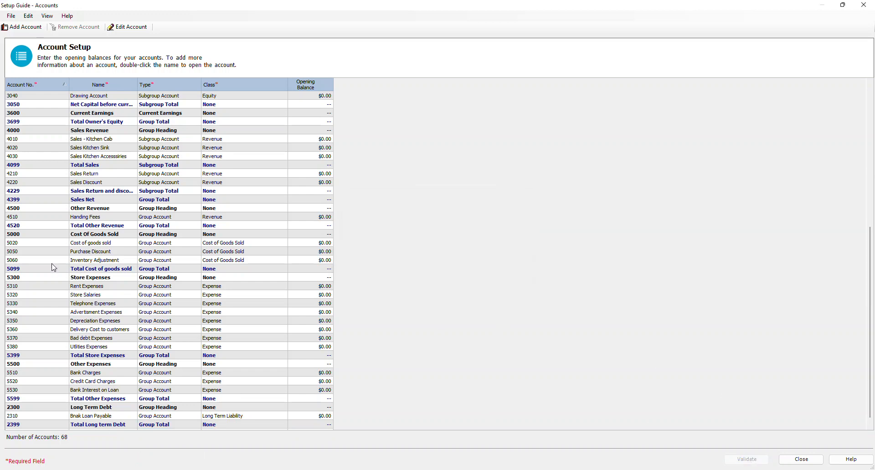
# Step: Enter an opening balance of 51256 for the 2310 bank loan account
pyautogui.click(79, 269)
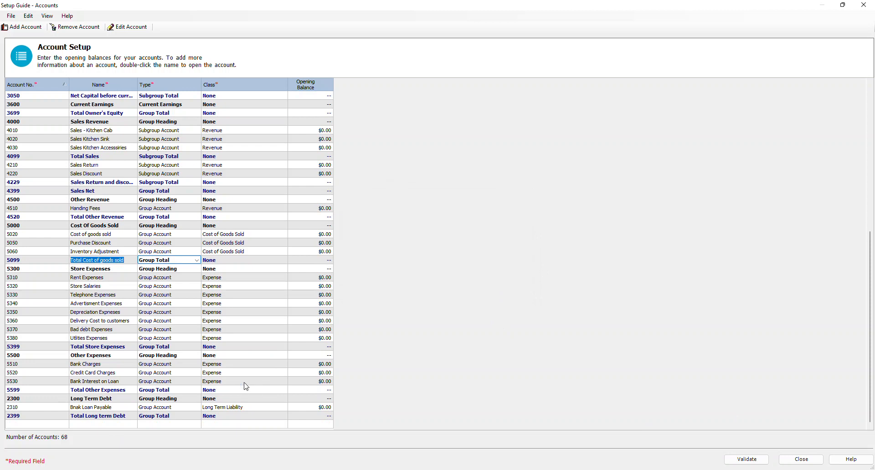
pyautogui.scroll(2, 322, 407)
pyautogui.scroll(-1, 322, 407)
pyautogui.click(322, 408)
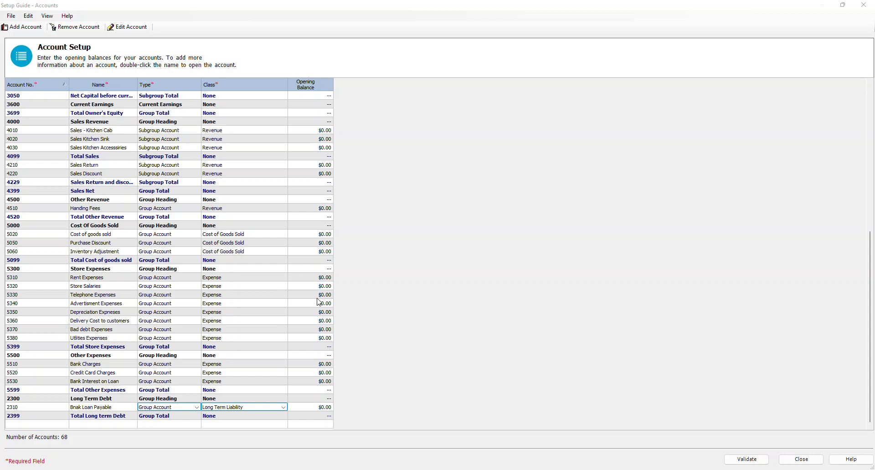
pyautogui.click(327, 407)
pyautogui.hotkey('ctrl', 'a')
pyautogui.write('51256')
pyautogui.press('Return')
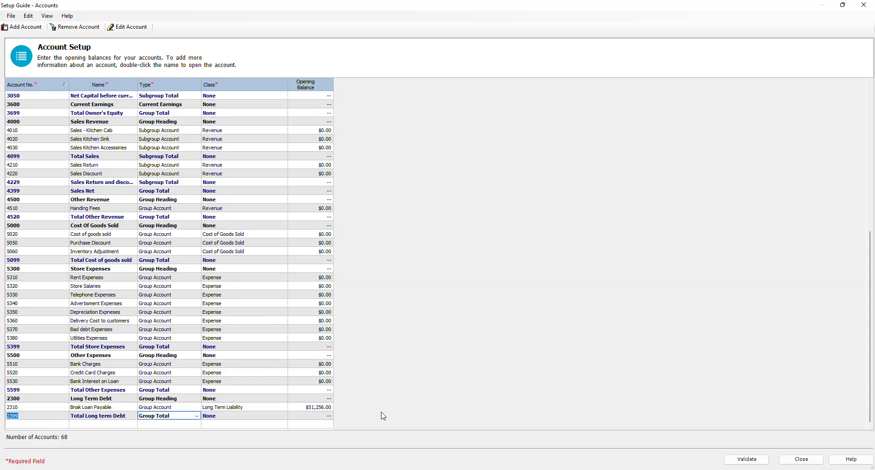
# Step: Enter an opening balance of 83496.35 for the 3020 Capital Beginning account
pyautogui.click(294, 139)
pyautogui.scroll(5, 297, 174)
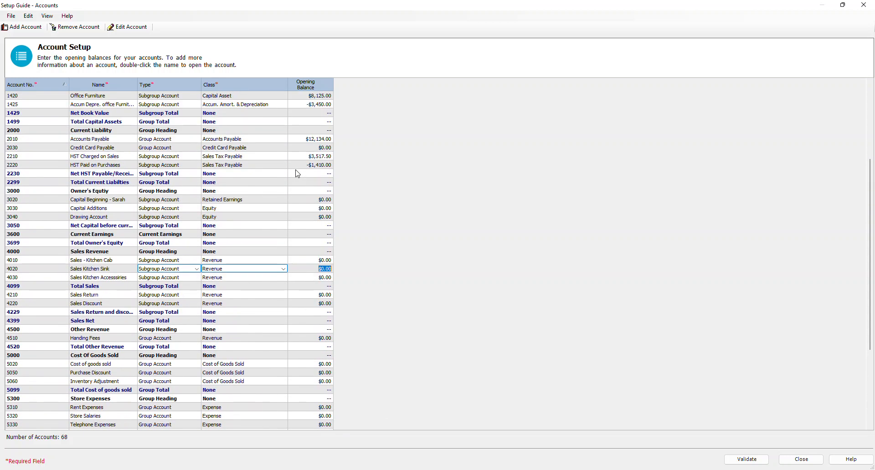
pyautogui.click(321, 200)
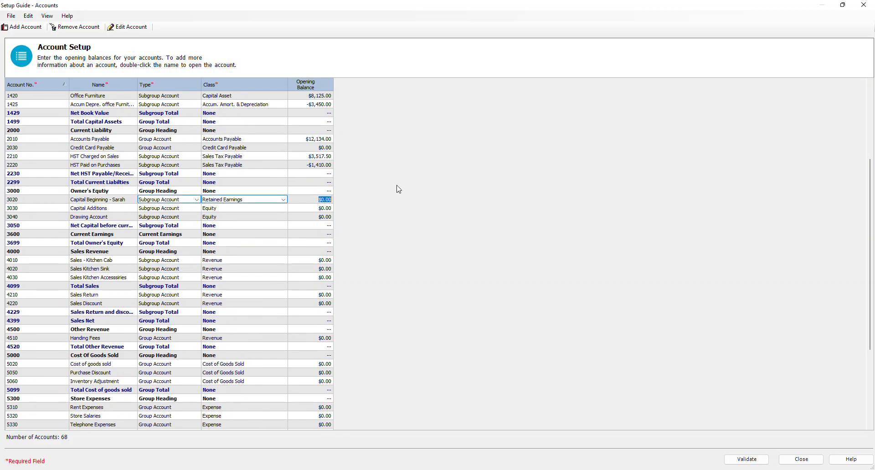
pyautogui.write('83496.35')
pyautogui.click(320, 208)
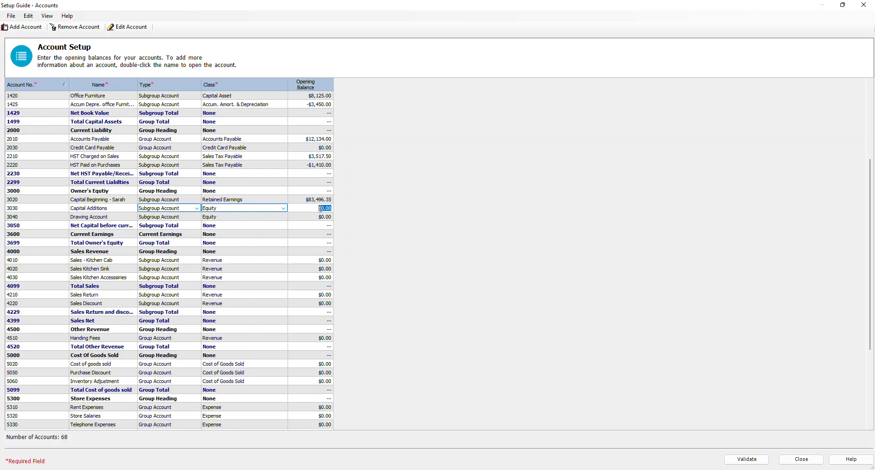
# Step: Enter an opening balance of -16900 for 3040 Drawing Account
pyautogui.click(321, 217)
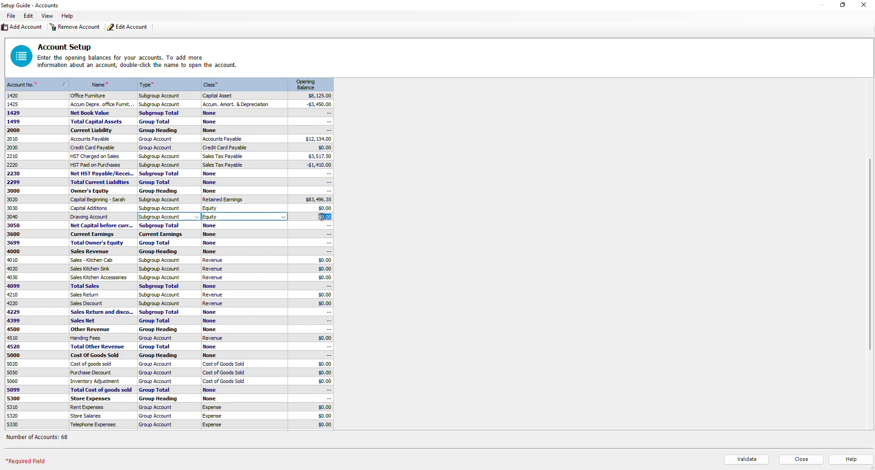
pyautogui.press('BackSpace')
pyautogui.write('-16900')
pyautogui.click(323, 260)
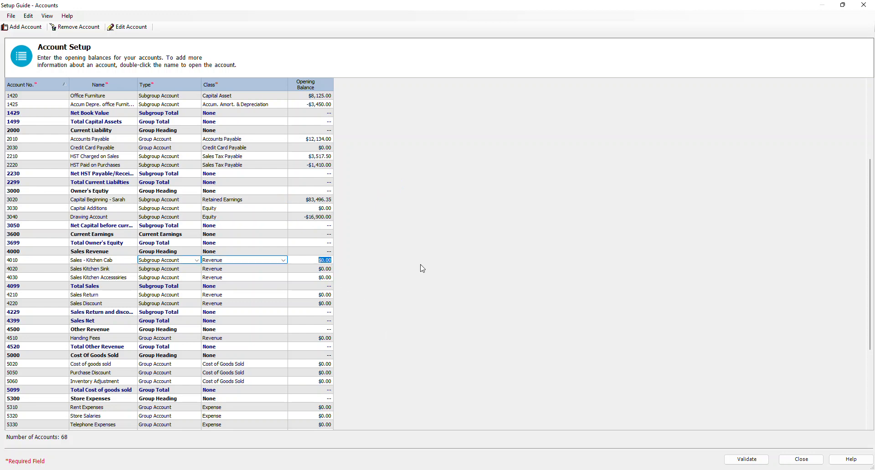
# Step: Enter opening balances of 338165 for 4010 Sales - Kitchen Cab, 22560 for 4020 Sales Kitchen Sink and 53289 for 4030 Sales Kitchen Accessories
pyautogui.write('338,165')
pyautogui.click(332, 272)
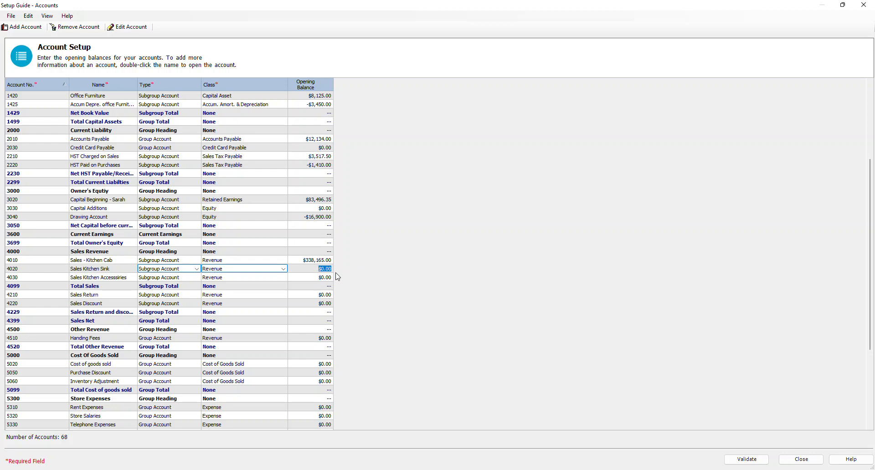
pyautogui.write('22560')
pyautogui.click(315, 277)
pyautogui.write('53289')
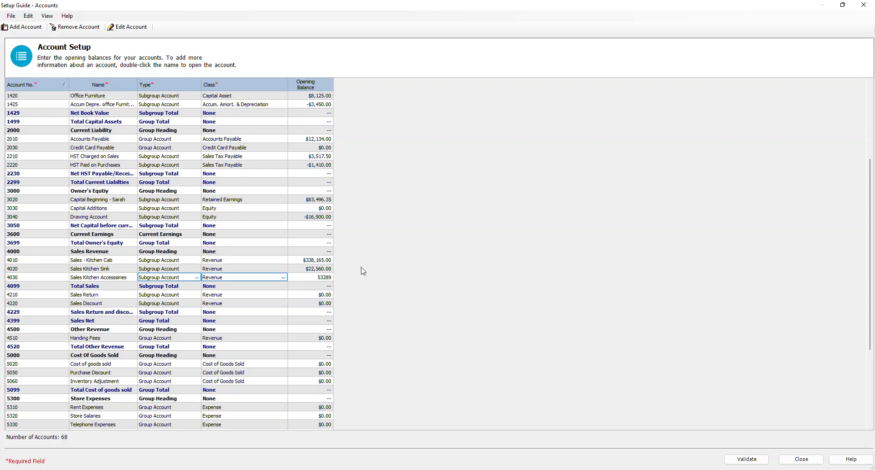
# Step: Enter opening balances of -3200 for 4210 Sales Return and -5731 for 4220 Sales Discount
pyautogui.click(325, 299)
pyautogui.write('-')
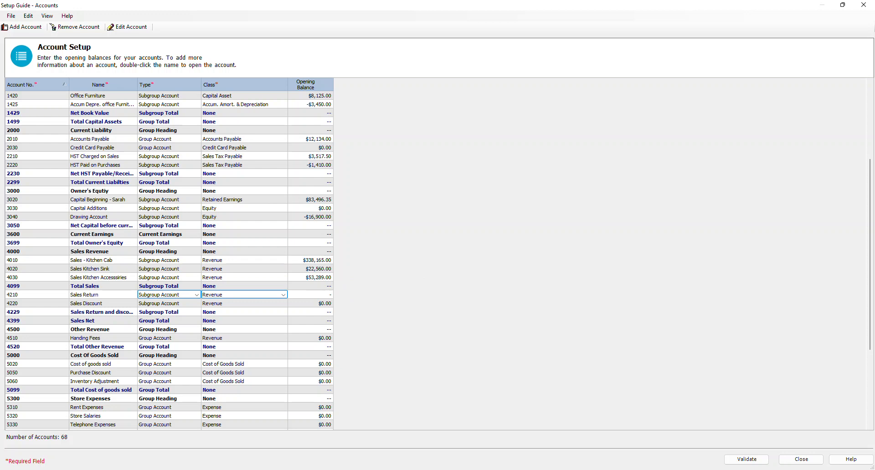
pyautogui.write('3200')
pyautogui.press('Return')
pyautogui.write('-')
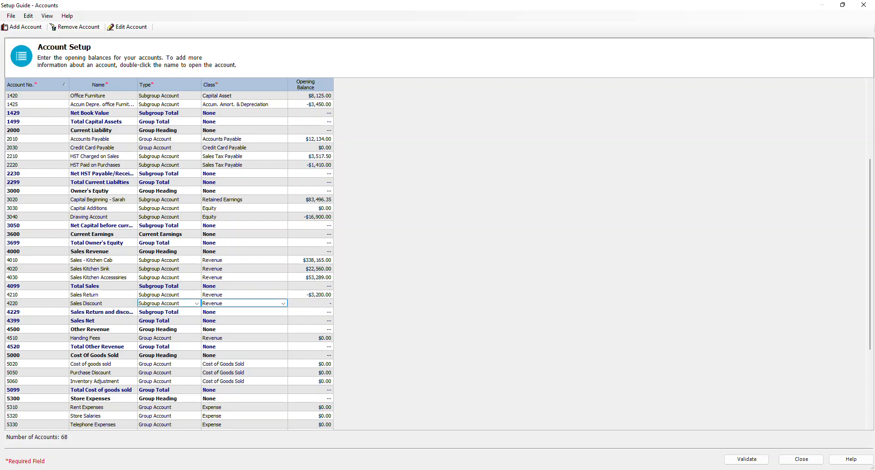
pyautogui.write('5731')
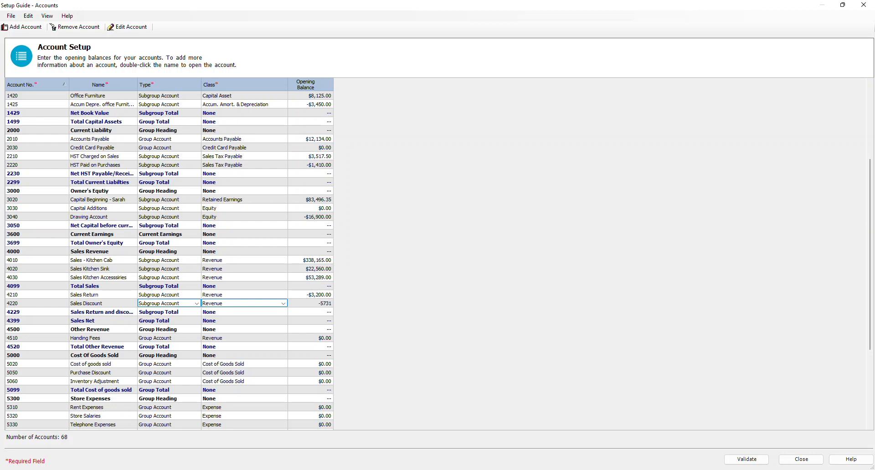
# Step: Enter opening balances of 285386 for 5020 Cost of goods sold and -7212 for 5050 Purchase Discount
pyautogui.click(322, 340)
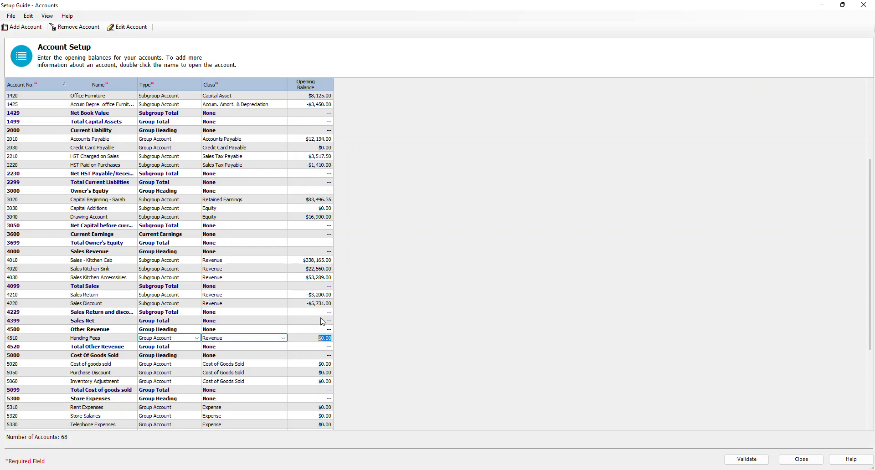
pyautogui.click(319, 364)
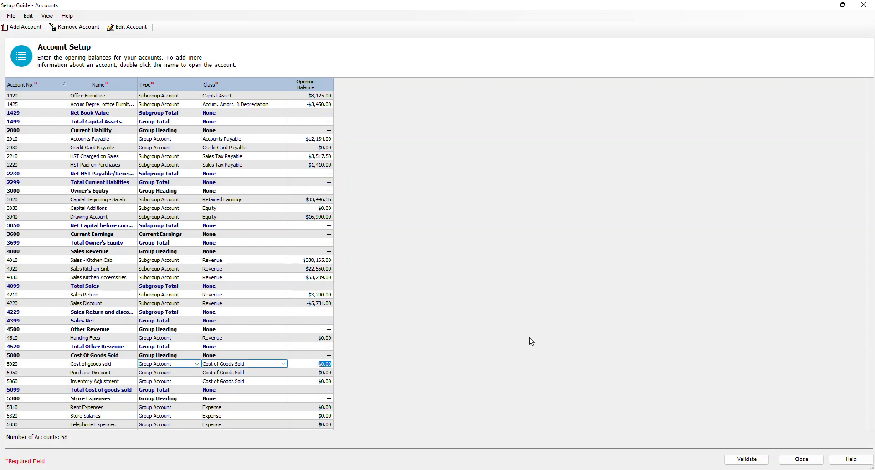
pyautogui.write('285386')
pyautogui.click(321, 375)
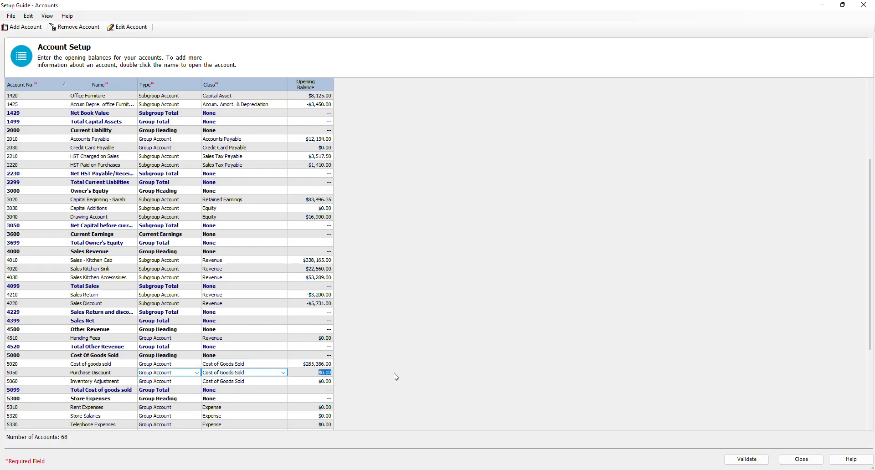
pyautogui.write('-7212')
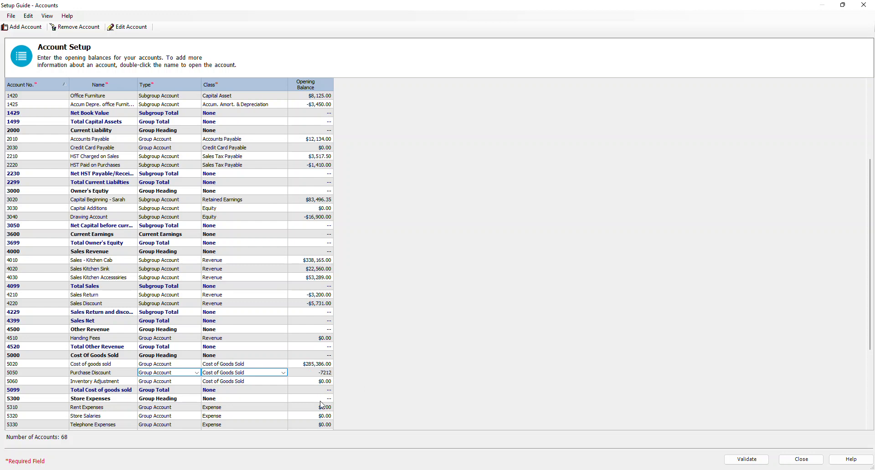
# Step: Enter opening balances of 16800 for 5310 Rent Expenses and 46980 for 5320 Store Salaries
pyautogui.hotkey('alt', 'Tab')
pyautogui.click(312, 408)
pyautogui.write('16')
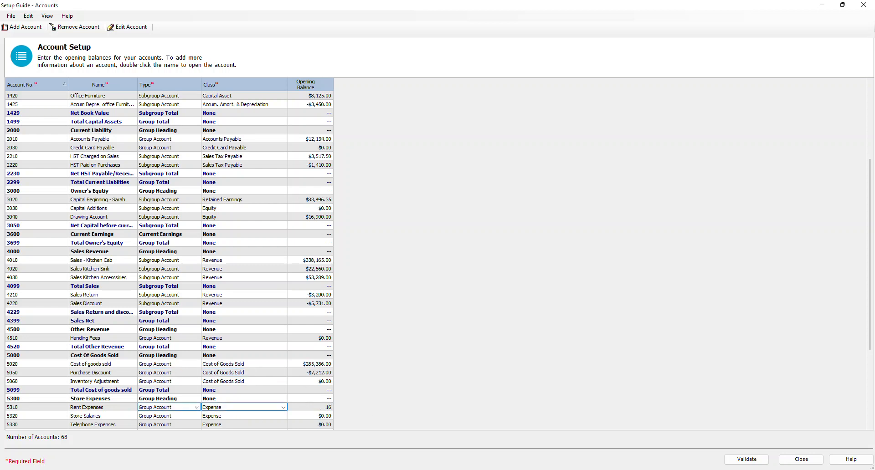
pyautogui.write('800')
pyautogui.press('Return')
pyautogui.write('46980')
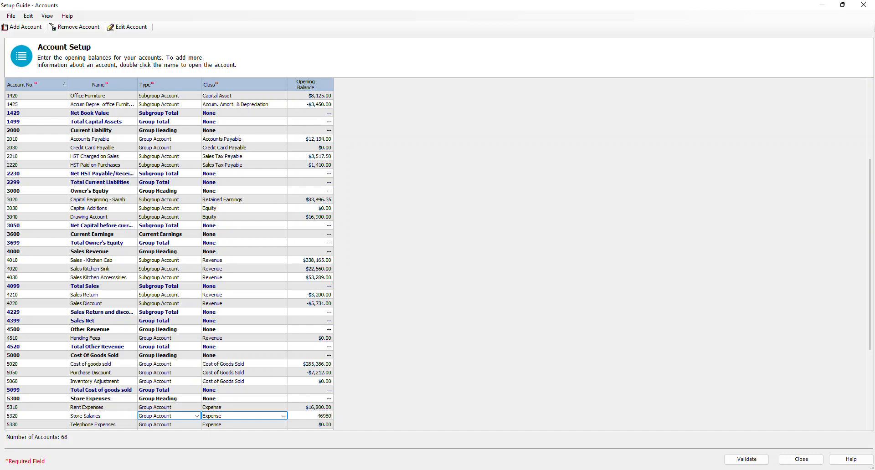
pyautogui.press('Return')
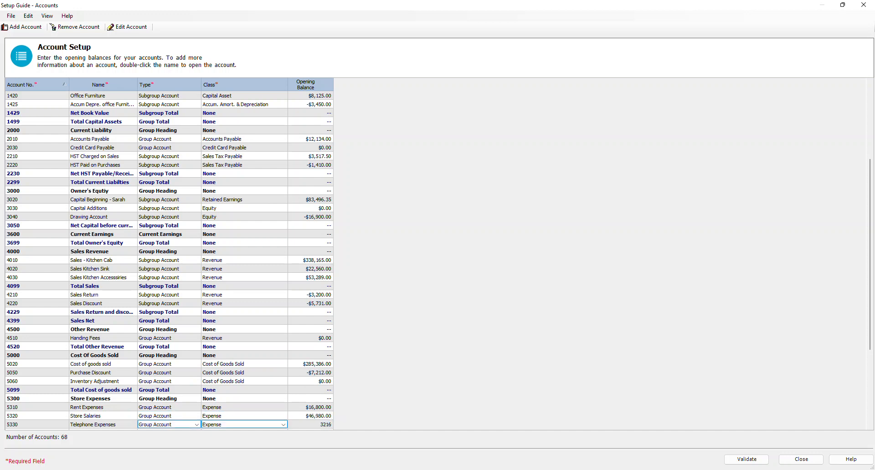
# Step: Enter opening balances of 3216 for 5330 Telephone Expenses and 7468 for 5340 Advertisment Expenses
pyautogui.write('3216')
pyautogui.press('Return')
pyautogui.write('7468')
pyautogui.press('Return')
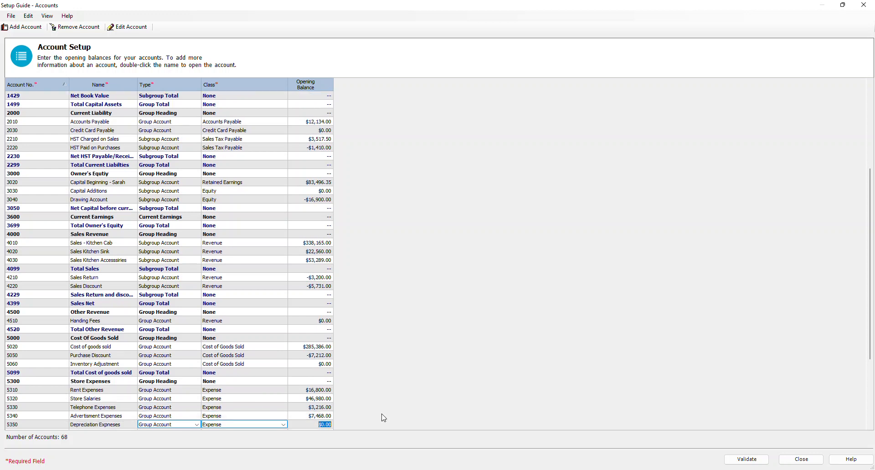
pyautogui.press('Return')
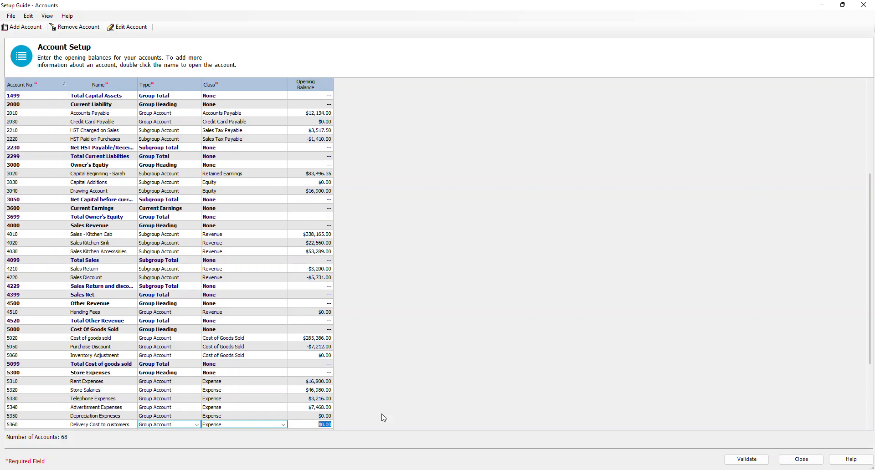
# Step: Enter opening balances of 9645 for 5360 Delivery Cost to customers, 0 for 5370 Bad debt Expenses and 1796 for 5380 Utilities Expenses
pyautogui.write('9645')
pyautogui.press('Return')
pyautogui.write('0')
pyautogui.press('Return')
pyautogui.write('1,796')
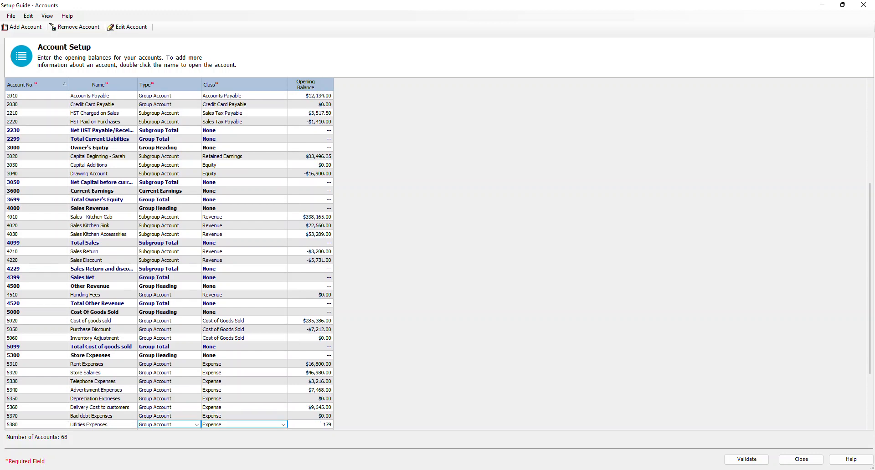
pyautogui.press('Return')
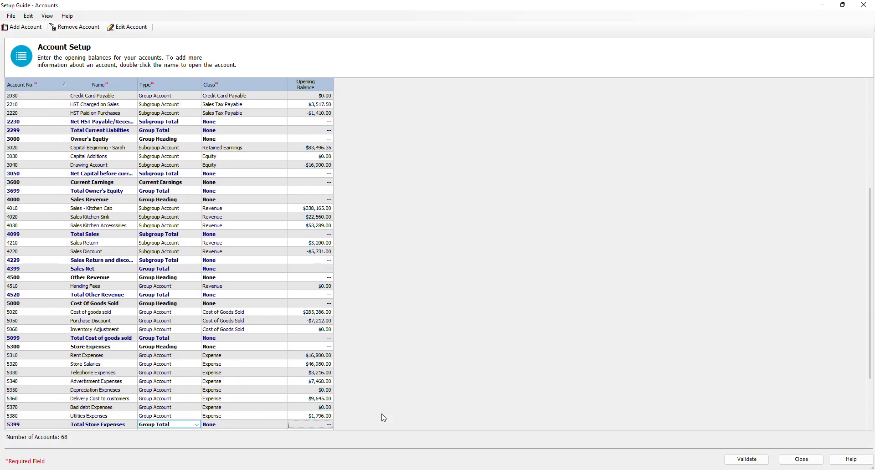
# Step: Check the opening balances of the store expense accounts from 5310 Rent Expenses through 5380 Utilities Expenses
pyautogui.click(320, 356)
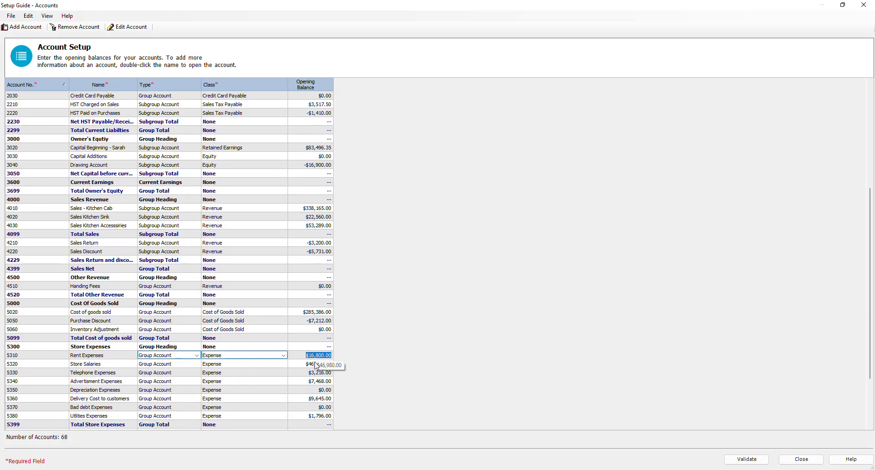
pyautogui.click(317, 365)
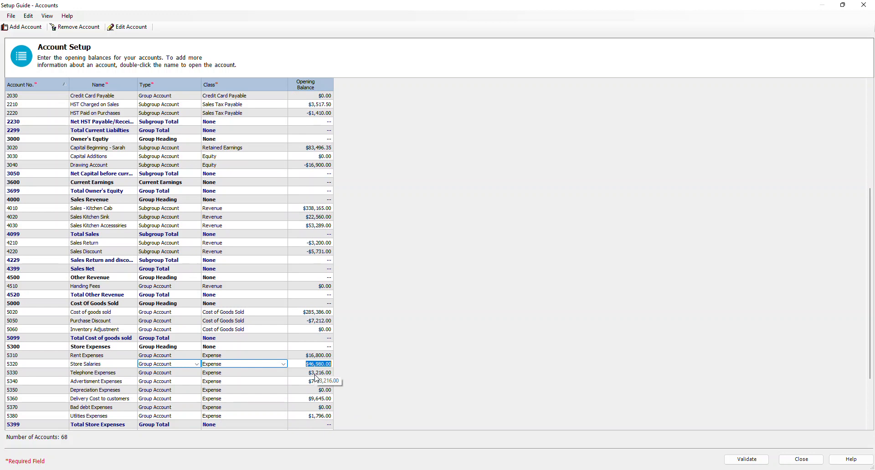
pyautogui.click(315, 374)
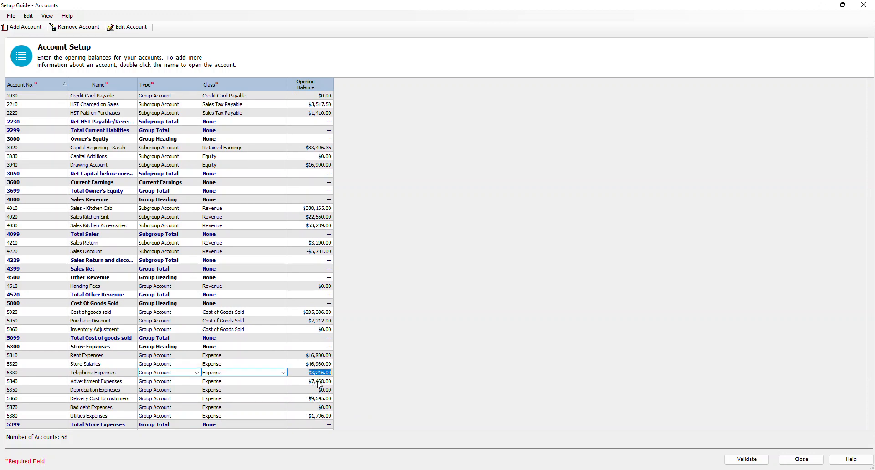
pyautogui.click(318, 382)
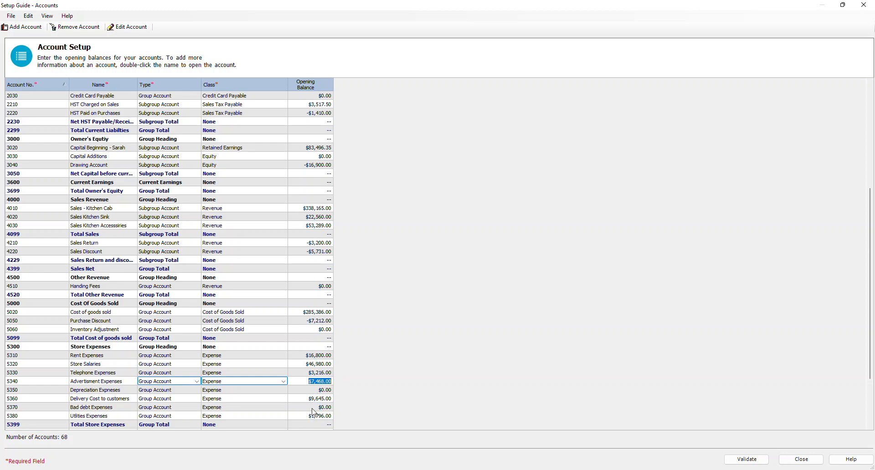
pyautogui.click(317, 391)
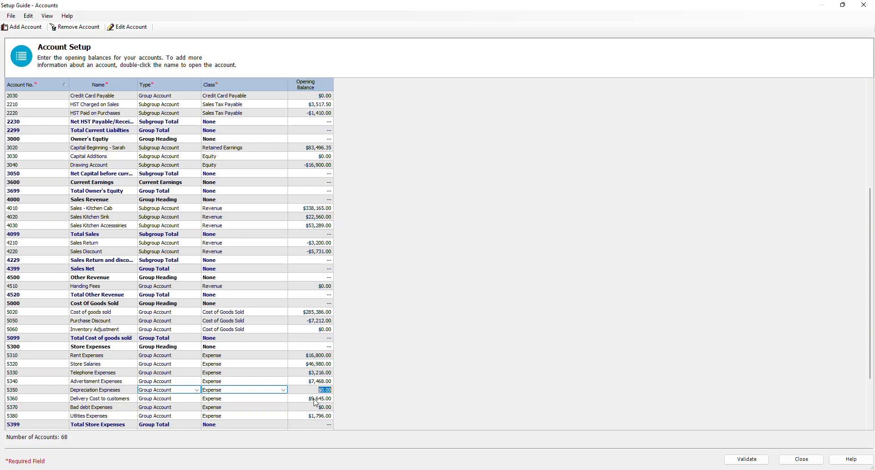
pyautogui.click(316, 399)
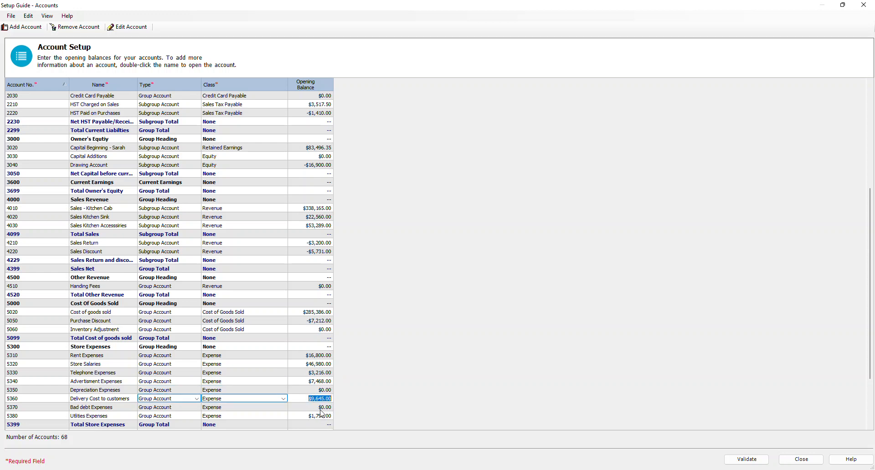
pyautogui.click(321, 408)
pyautogui.click(321, 416)
# Step: Enter opening balances of 743 for 5510 Bank Charges and 9842 for 5520 Credit Card Charges
pyautogui.scroll(-2, 320, 416)
pyautogui.scroll(-1, 320, 417)
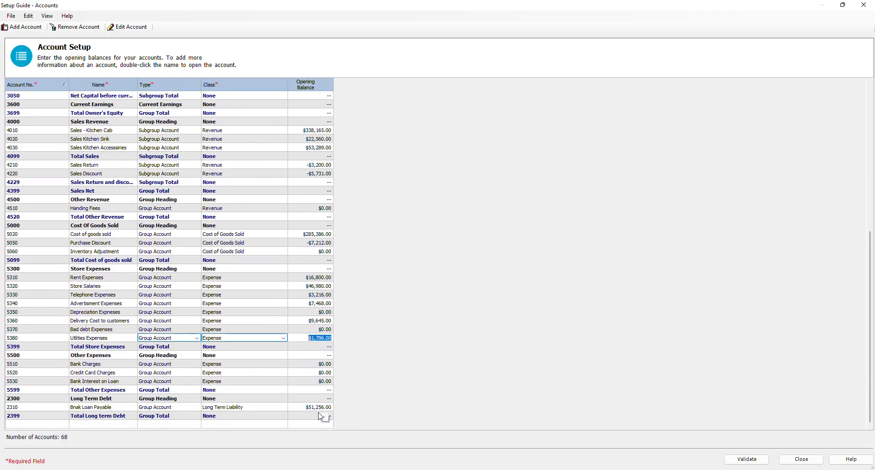
pyautogui.click(325, 364)
pyautogui.write('743')
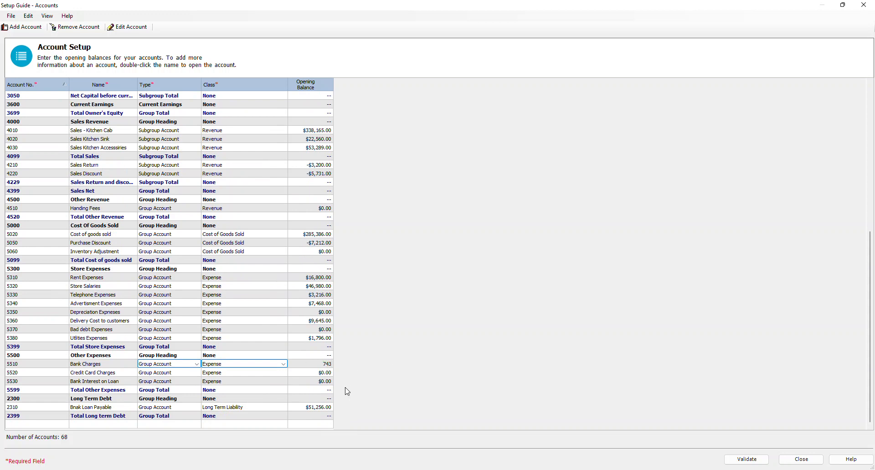
pyautogui.click(322, 383)
pyautogui.click(326, 381)
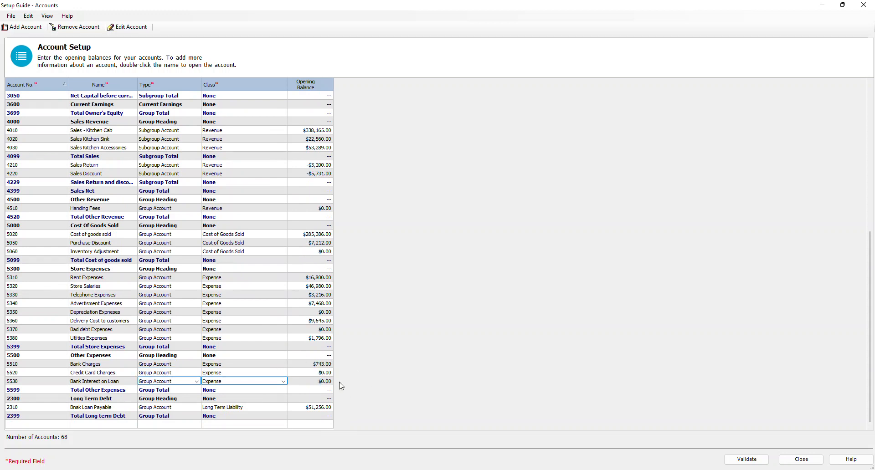
pyautogui.click(315, 373)
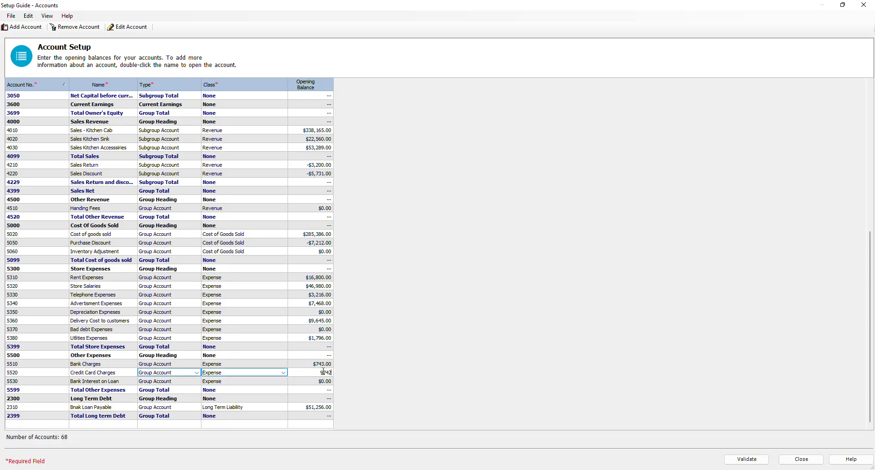
pyautogui.scroll(1, 322, 392)
pyautogui.click(325, 398)
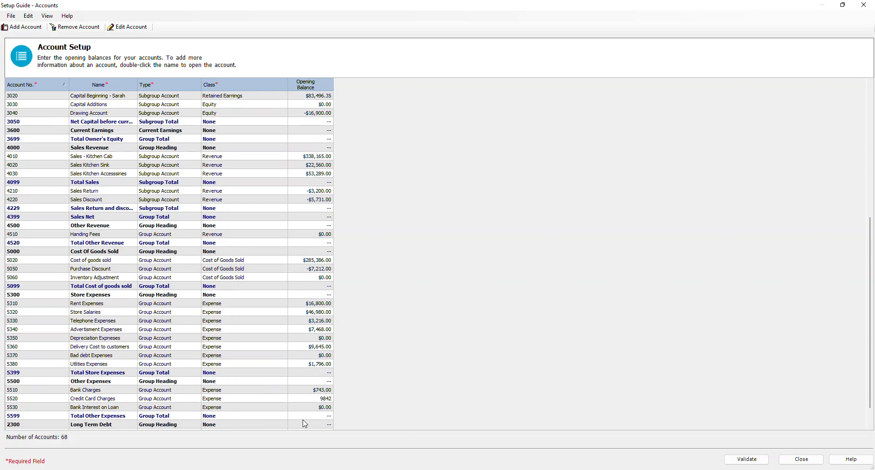
# Step: Enter an opening balance of 2734 for 5530 Bank Interest on Loan
pyautogui.click(308, 407)
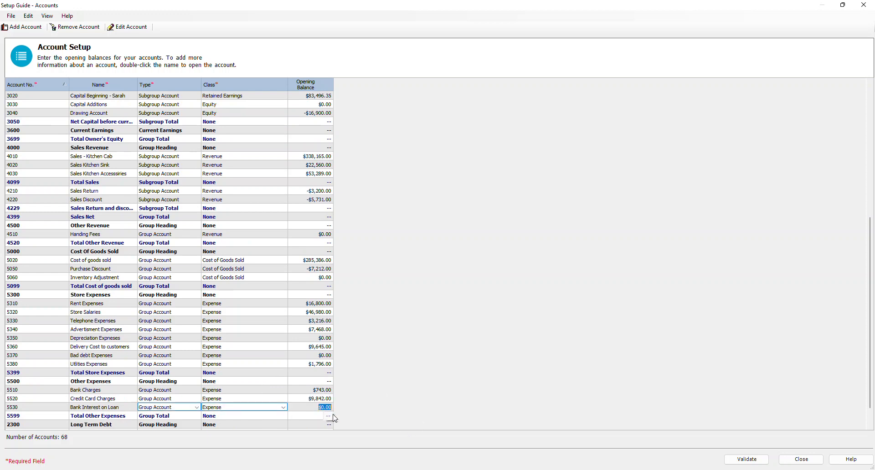
pyautogui.write('2734')
pyautogui.click(314, 390)
pyautogui.scroll(-1, 316, 386)
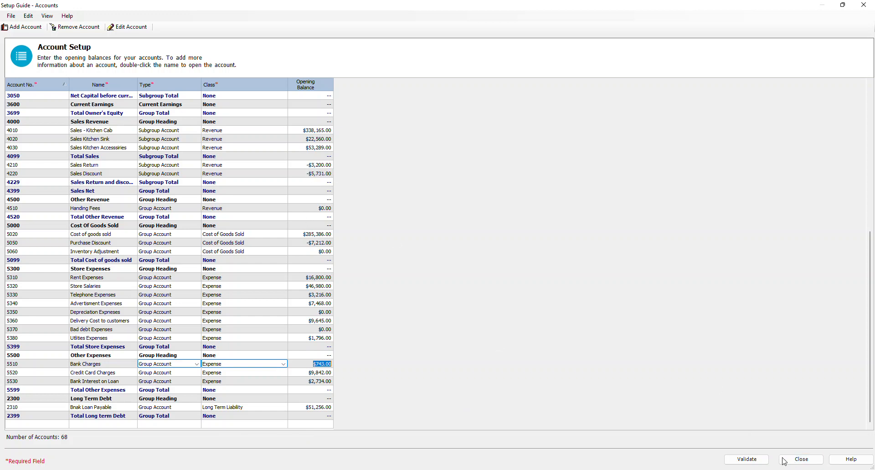
# Step: Try to close the account setup, cancelling back to the account list
pyautogui.click(806, 464)
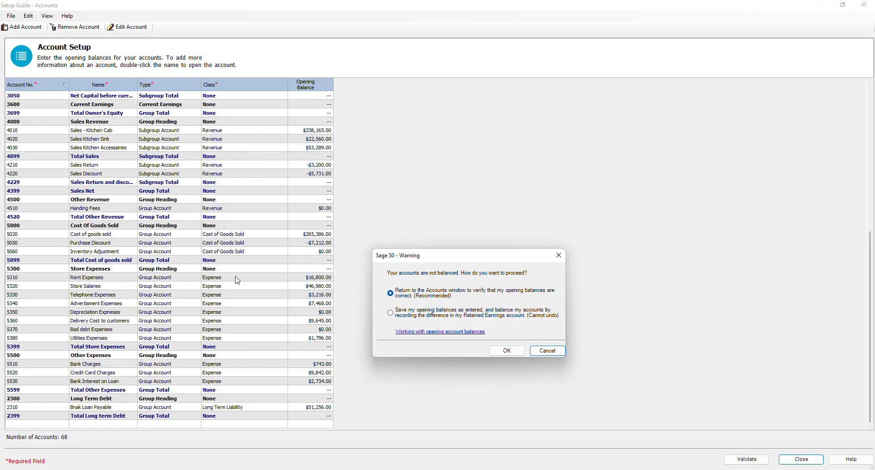
pyautogui.click(537, 349)
pyautogui.click(401, 243)
# Step: Recheck the opening balances of the current asset accounts from 1005 Petty Cash through 1260 Store/Office Supplies
pyautogui.scroll(6, 416, 244)
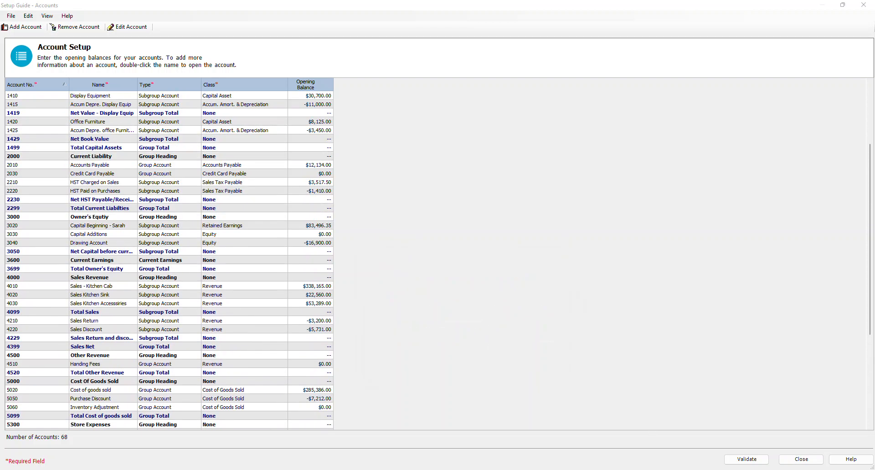
pyautogui.scroll(4, 355, 144)
pyautogui.click(321, 105)
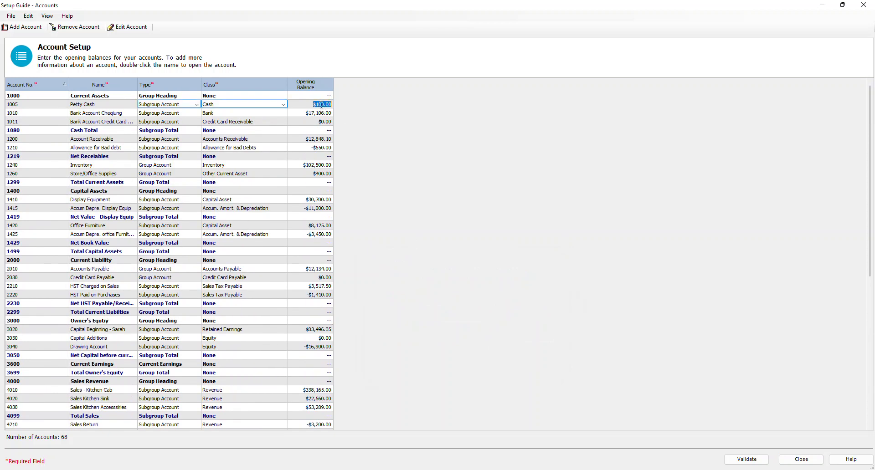
pyautogui.click(320, 113)
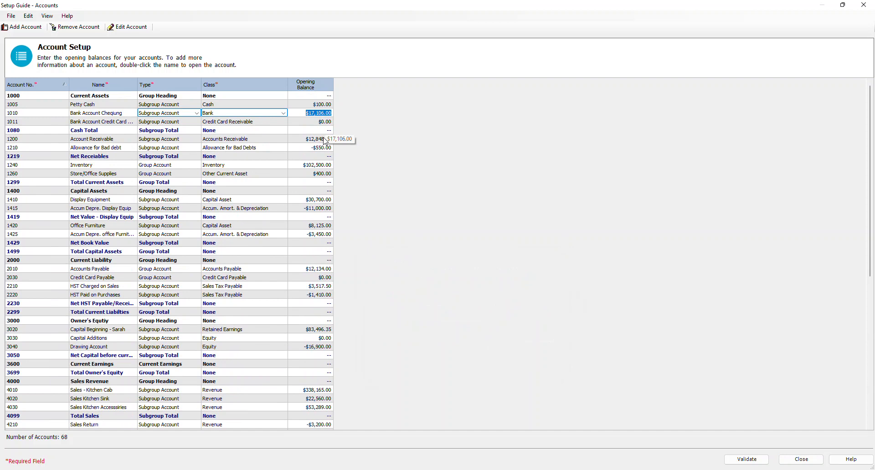
pyautogui.click(322, 139)
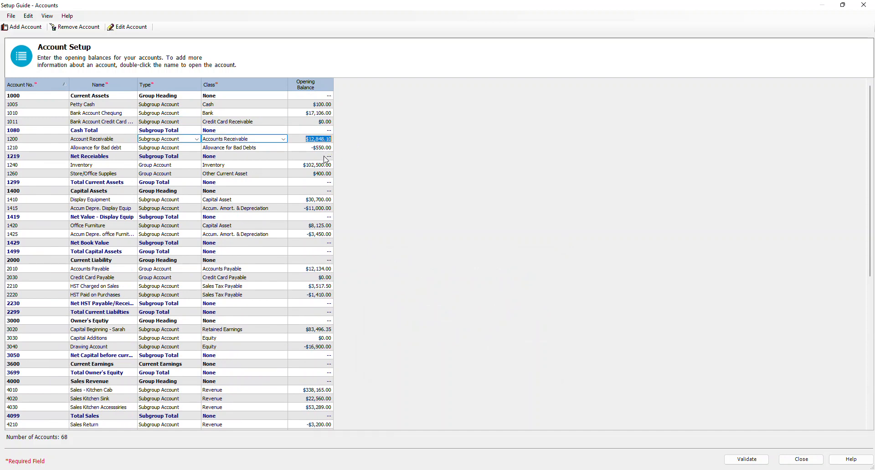
pyautogui.click(324, 149)
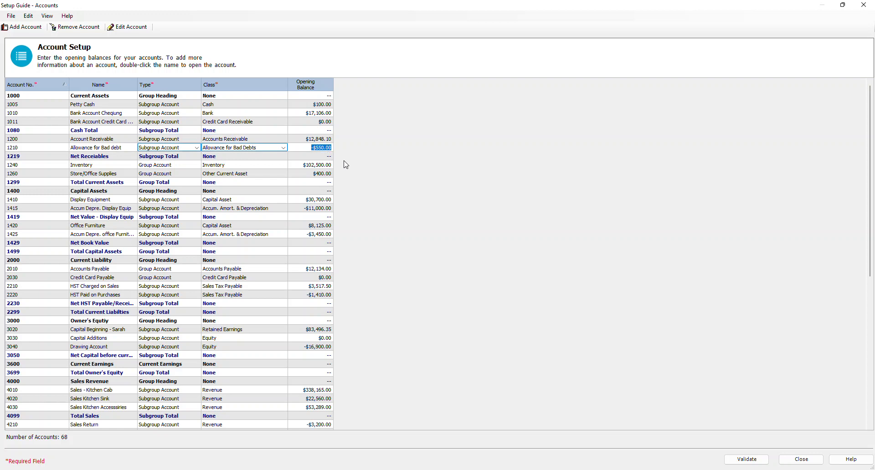
pyautogui.click(324, 167)
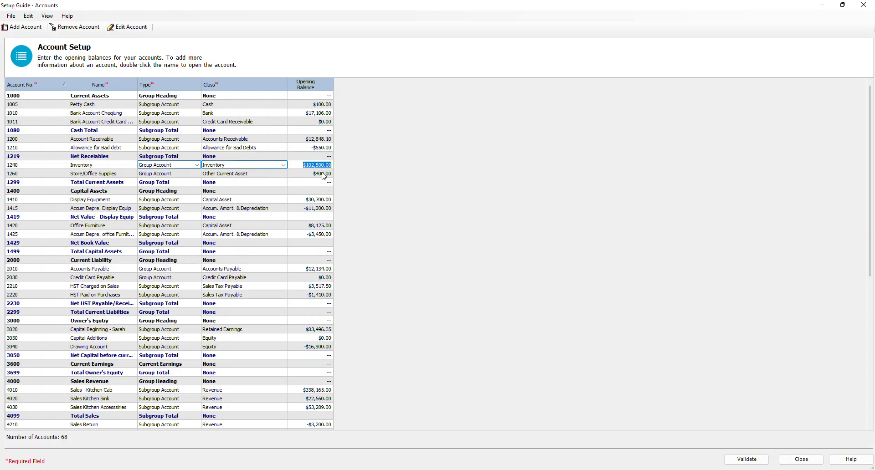
pyautogui.click(325, 176)
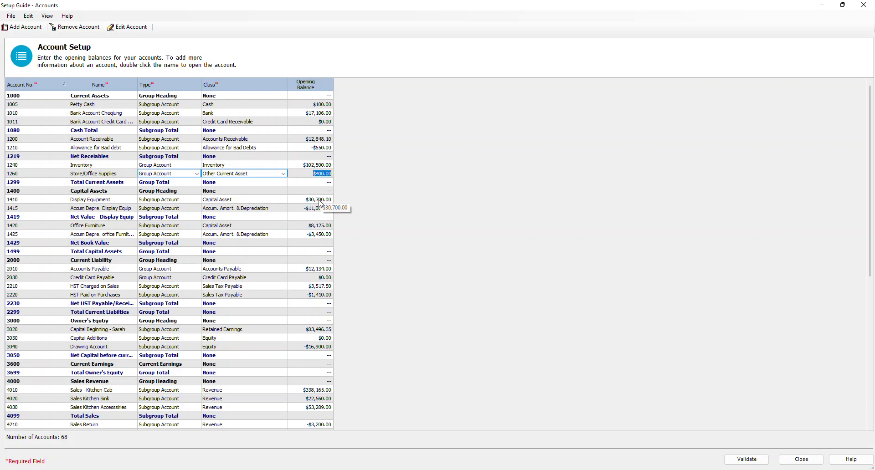
# Step: Recheck the opening balances of the capital asset and current liability accounts from 1415 Accum Depre. Display Equip through 2220 HST Paid on Purchases
pyautogui.click(323, 211)
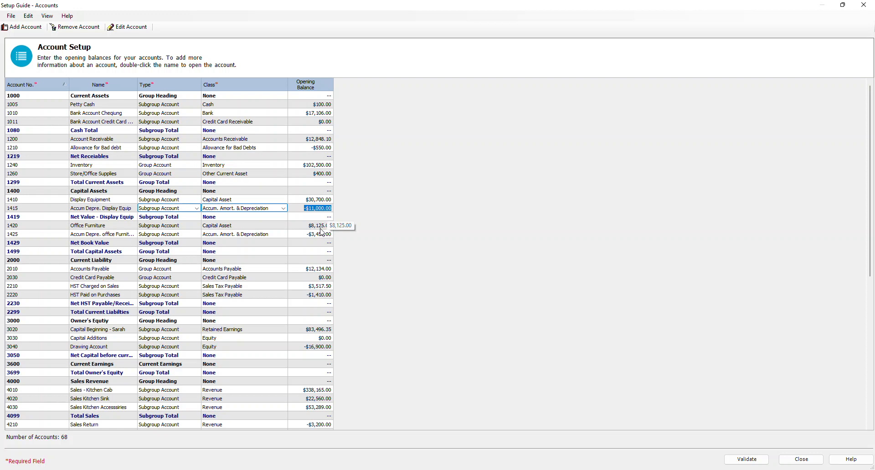
pyautogui.click(321, 228)
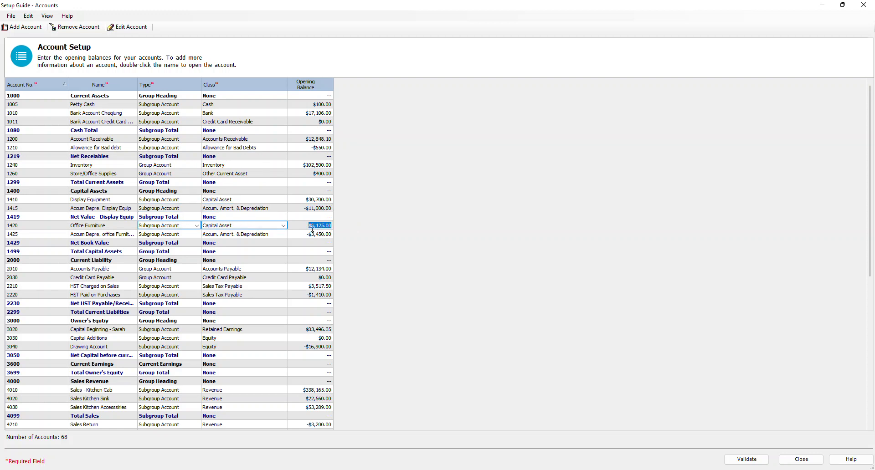
pyautogui.click(313, 235)
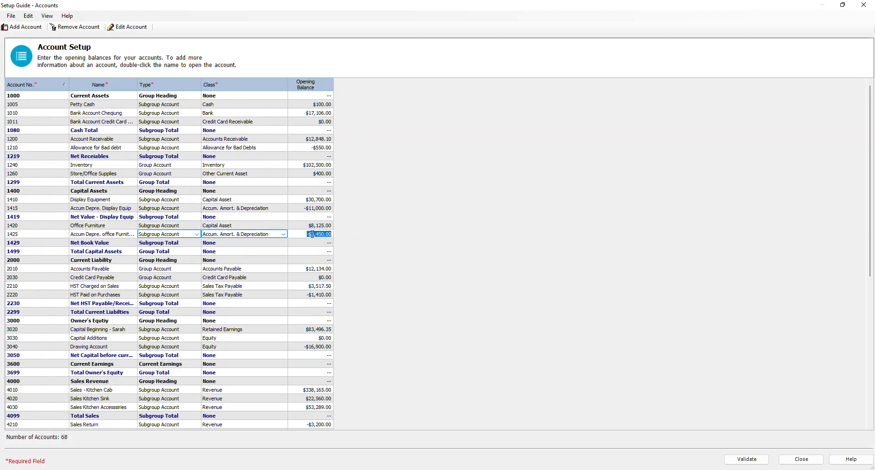
pyautogui.click(324, 270)
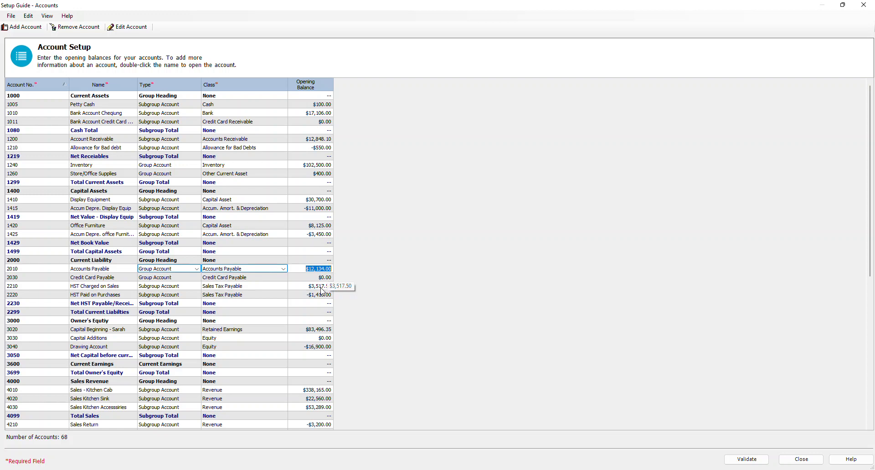
pyautogui.click(321, 287)
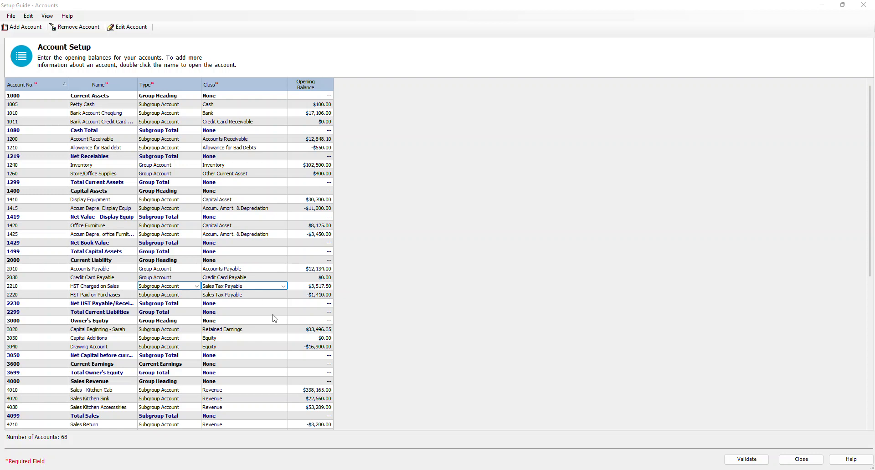
pyautogui.click(317, 296)
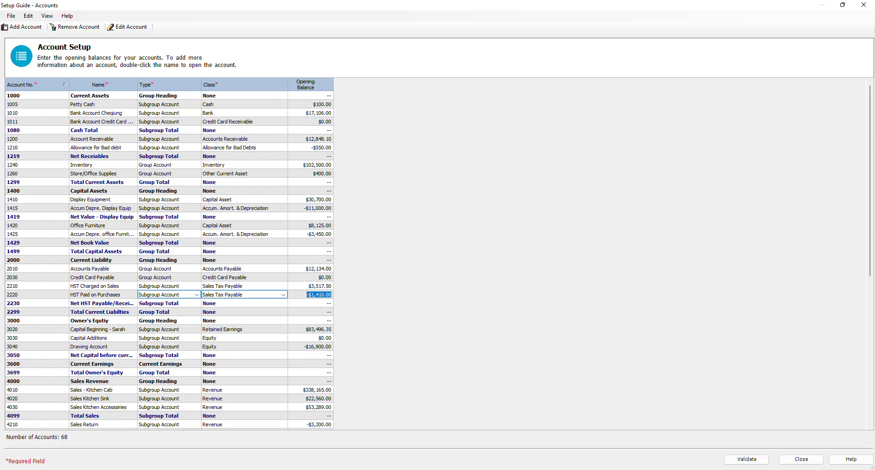
# Step: Recheck the opening balances of the owner's equity and sales accounts from 3020 through 4030 Sales Kitchen Accessories
pyautogui.scroll(-3, 311, 376)
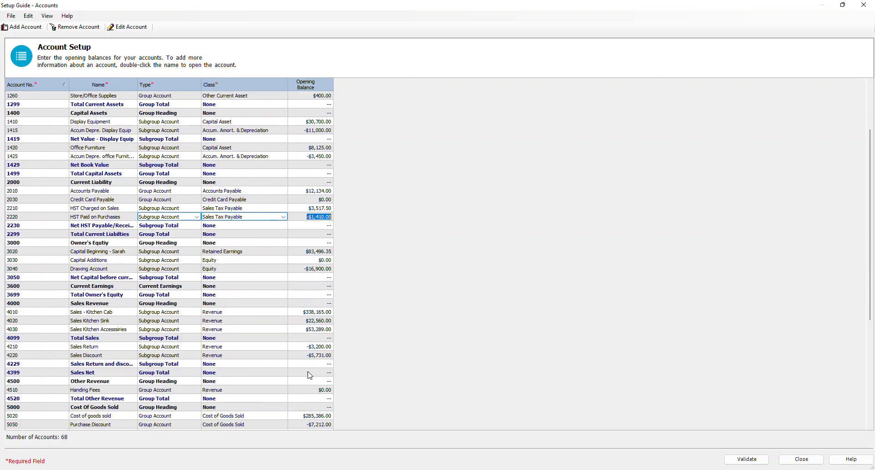
pyautogui.scroll(-4, 298, 406)
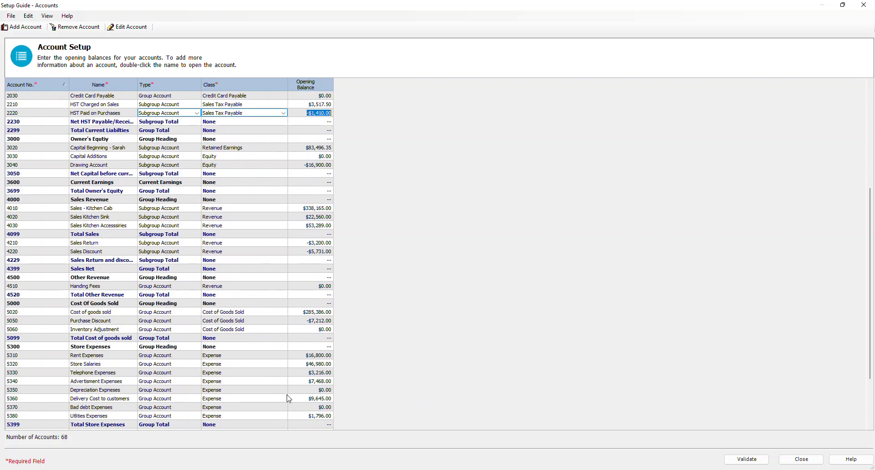
pyautogui.scroll(-3, 292, 393)
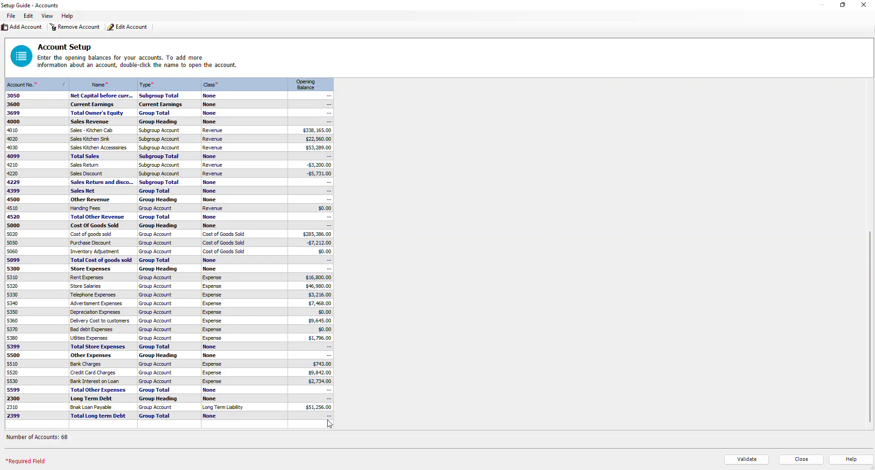
pyautogui.scroll(1, 325, 368)
pyautogui.scroll(5, 324, 368)
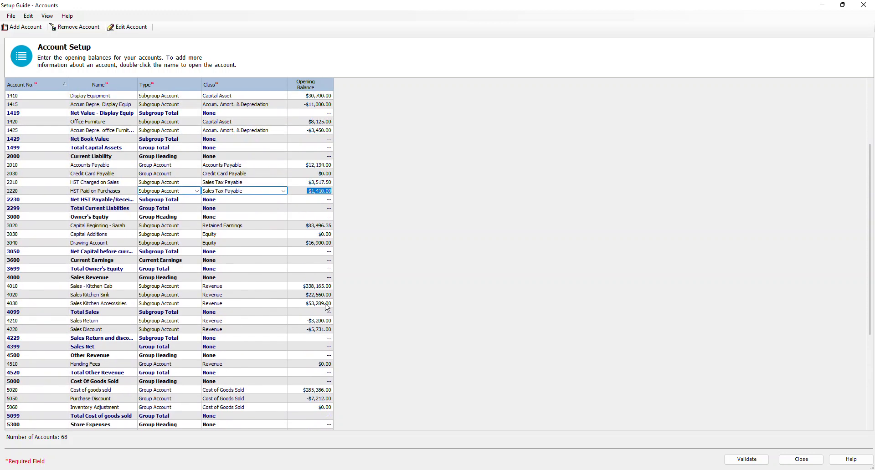
pyautogui.click(315, 226)
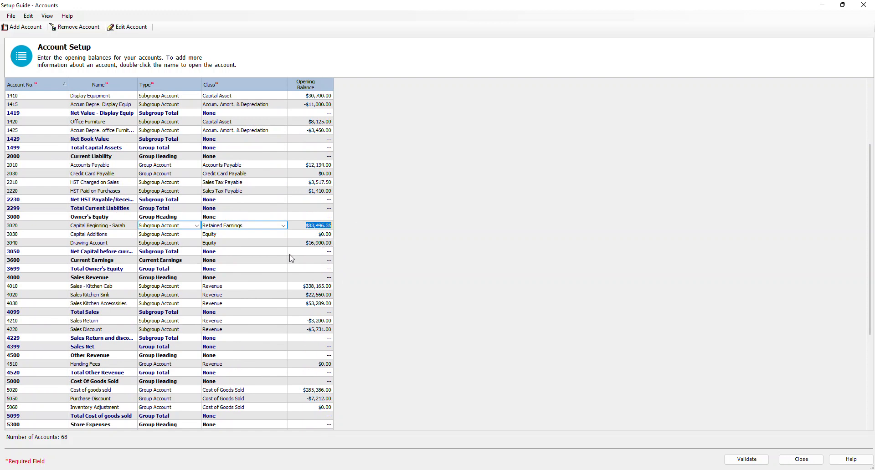
pyautogui.click(315, 244)
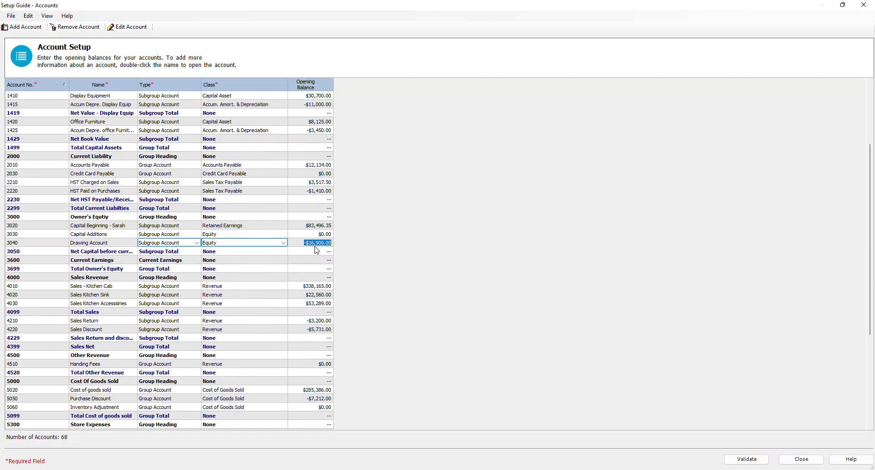
pyautogui.click(317, 289)
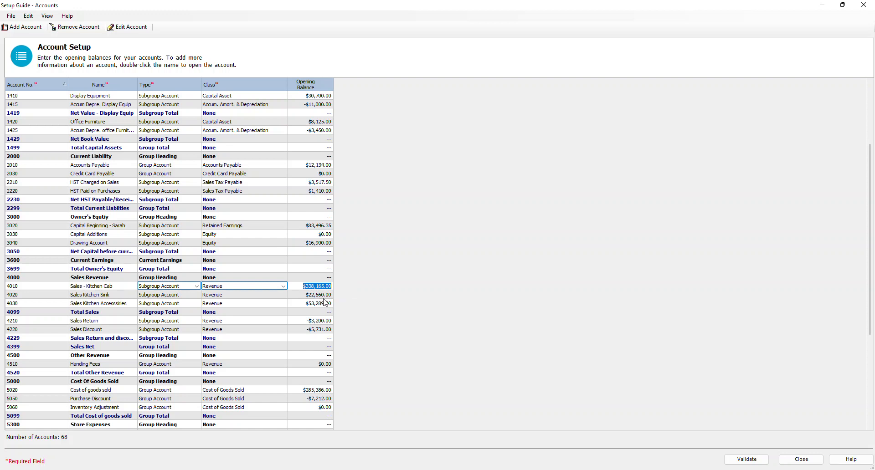
pyautogui.click(324, 296)
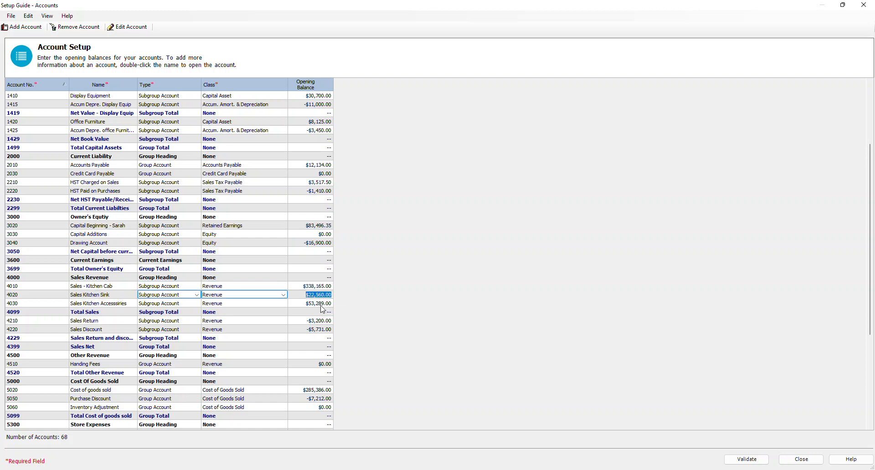
pyautogui.click(321, 305)
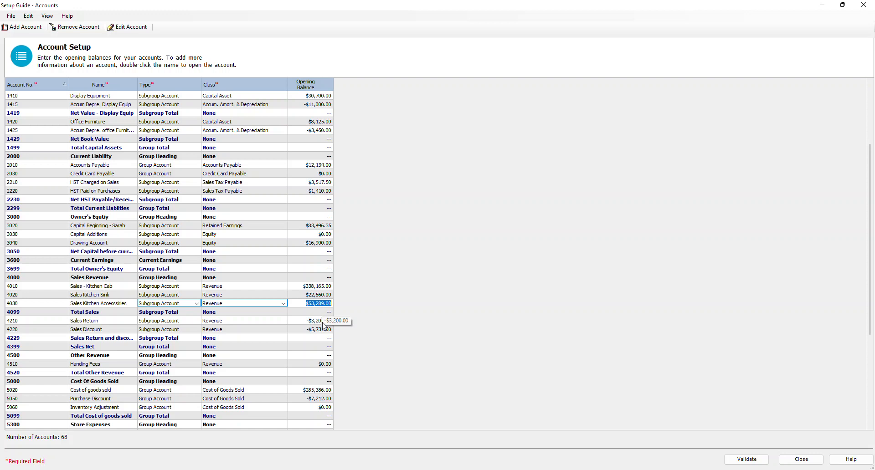
# Step: Set the opening balance of 4210 Sales Return to -6200
pyautogui.click(325, 323)
pyautogui.write('-$')
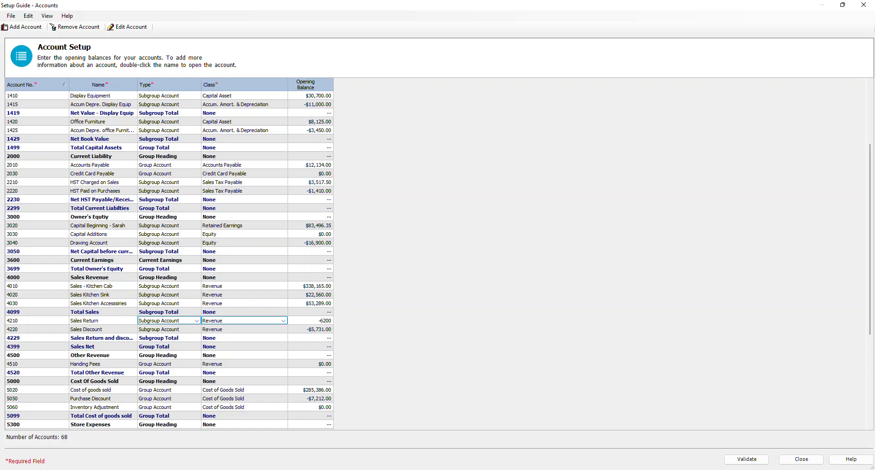
pyautogui.write('6,200')
pyautogui.click(324, 330)
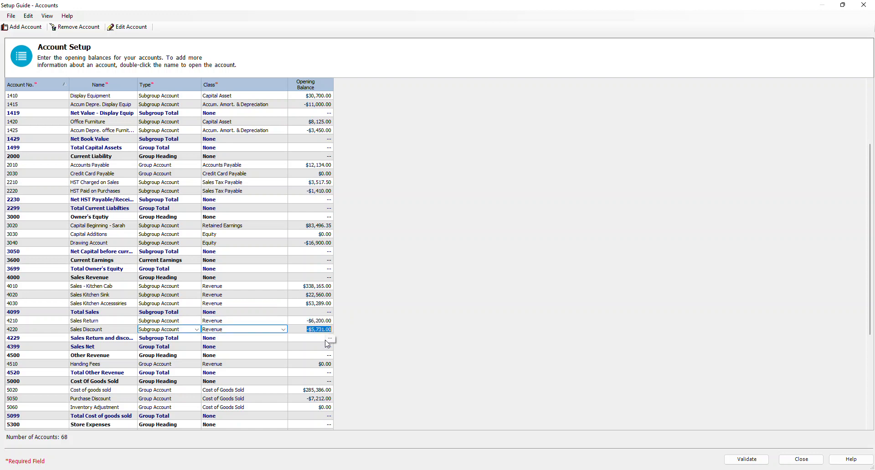
# Step: Recheck the opening balances of the cost of goods sold, store expense, other expense and bank loan accounts
pyautogui.click(325, 391)
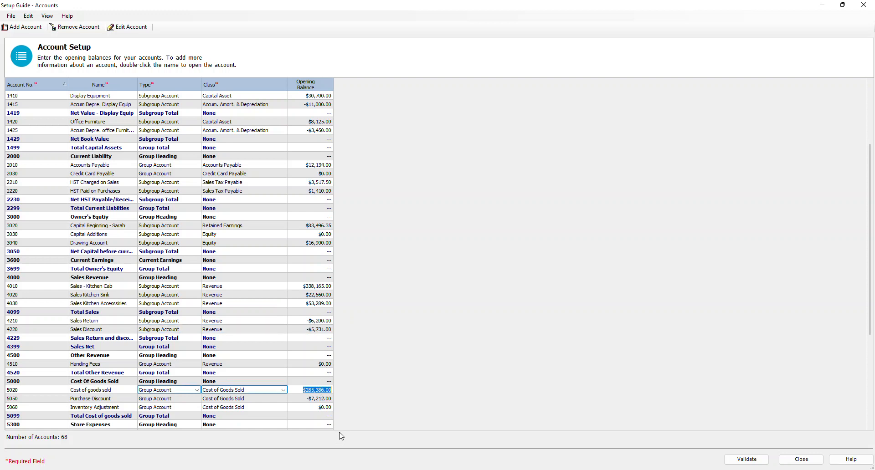
pyautogui.click(326, 399)
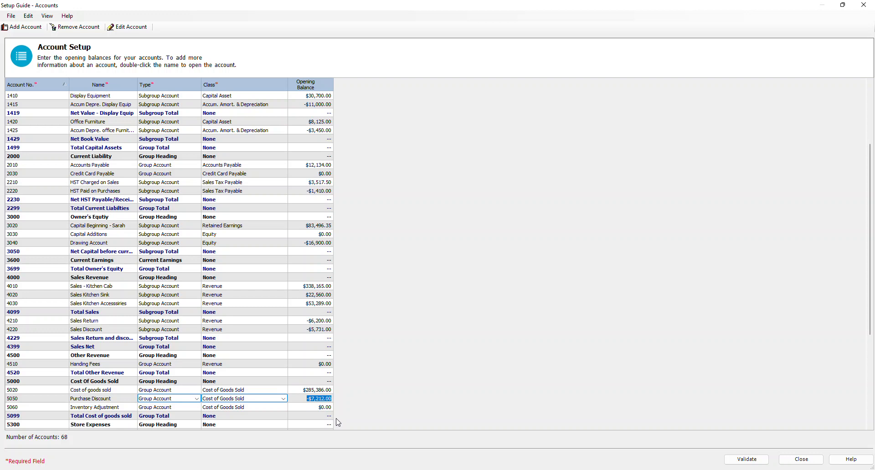
pyautogui.scroll(-3, 316, 387)
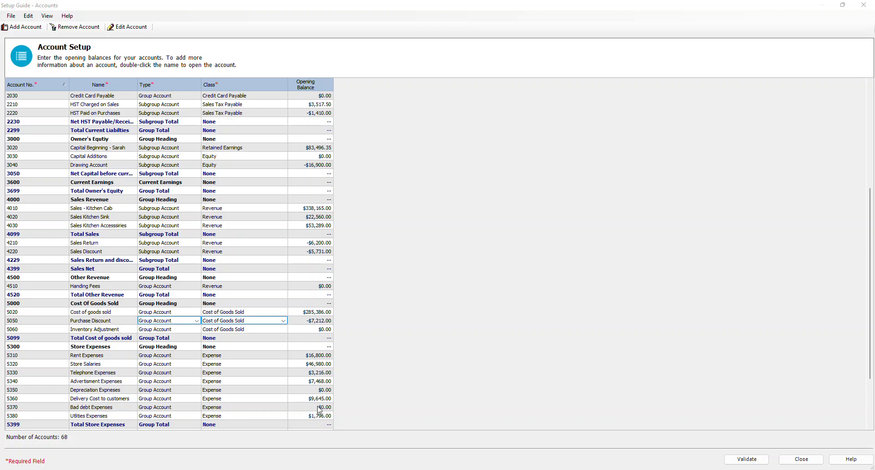
pyautogui.scroll(-2, 326, 422)
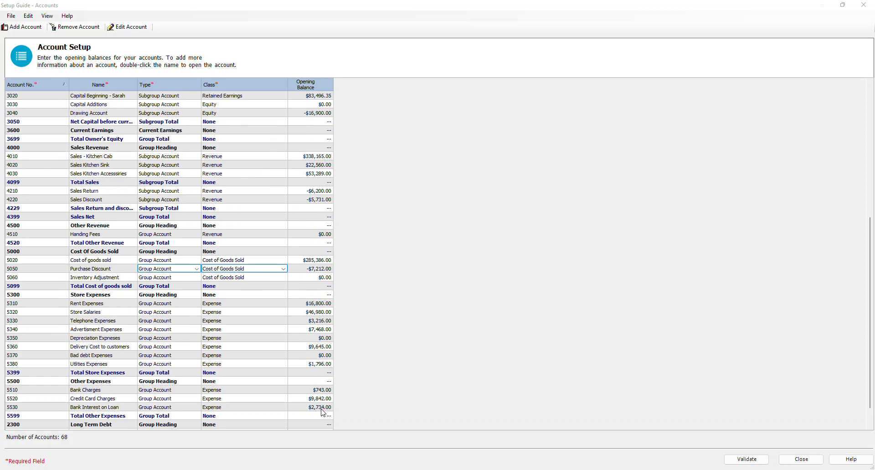
pyautogui.scroll(-1, 326, 410)
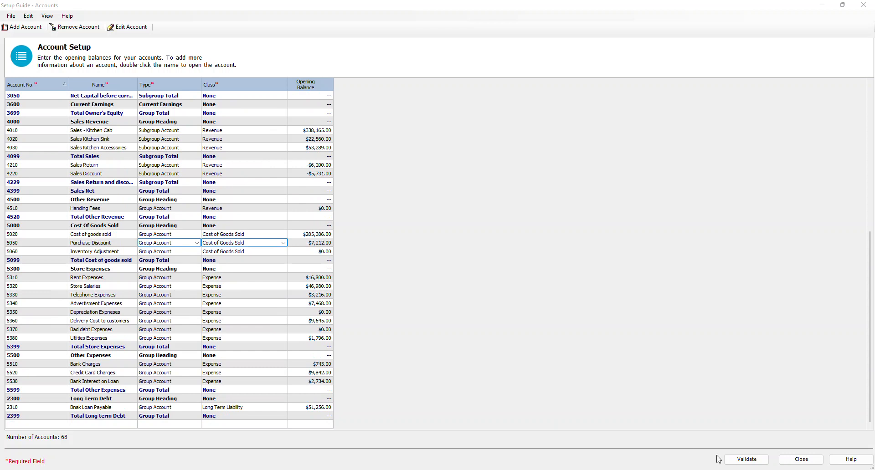
# Step: Try to close the account setup, cancel back to the account list and look over all opening balances again
pyautogui.click(803, 461)
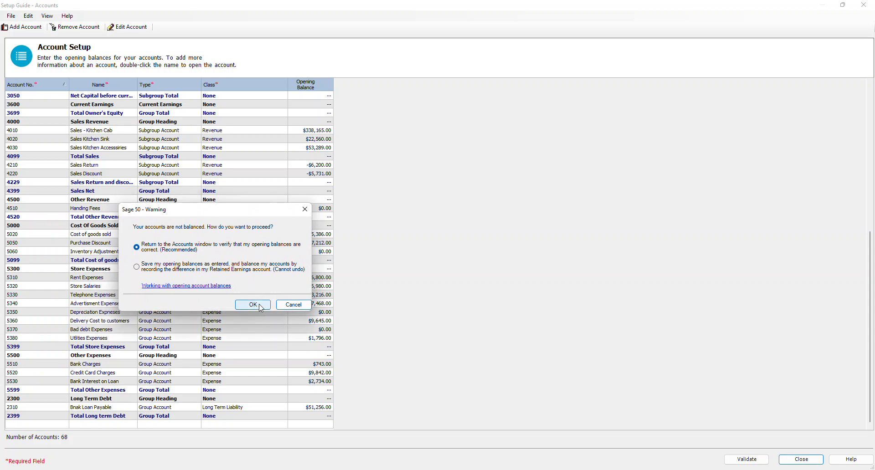
pyautogui.click(292, 305)
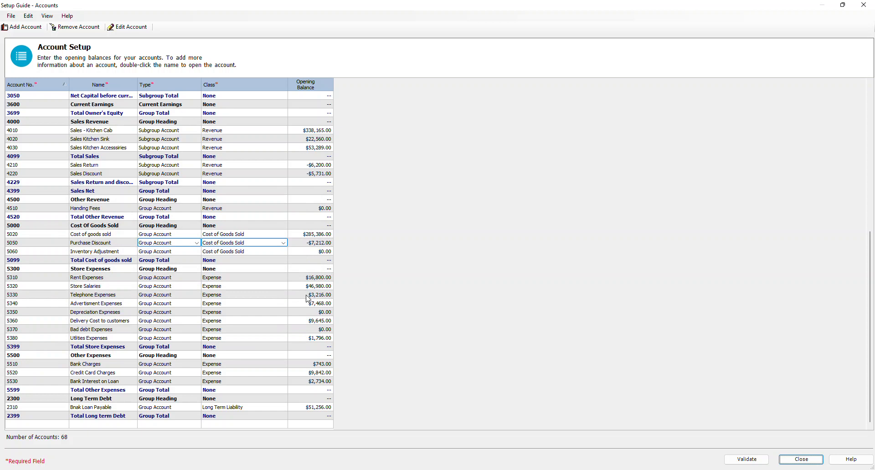
pyautogui.scroll(7, 297, 297)
pyautogui.scroll(3, 295, 293)
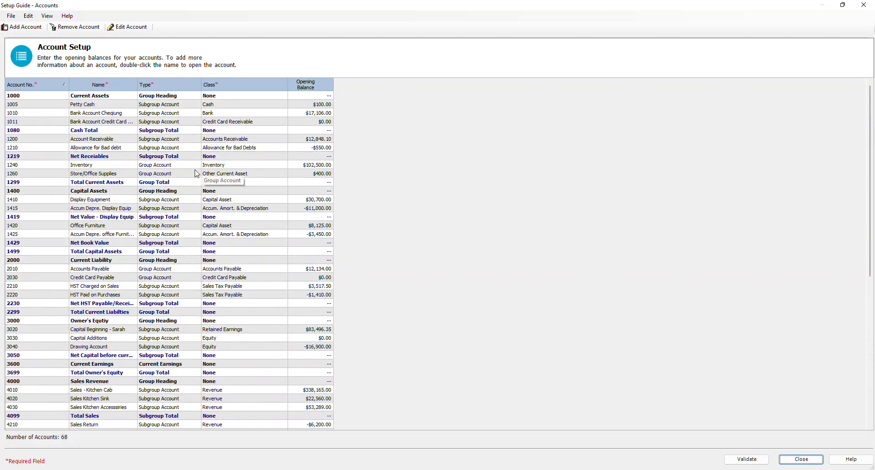
pyautogui.click(408, 351)
pyautogui.scroll(-10, 408, 351)
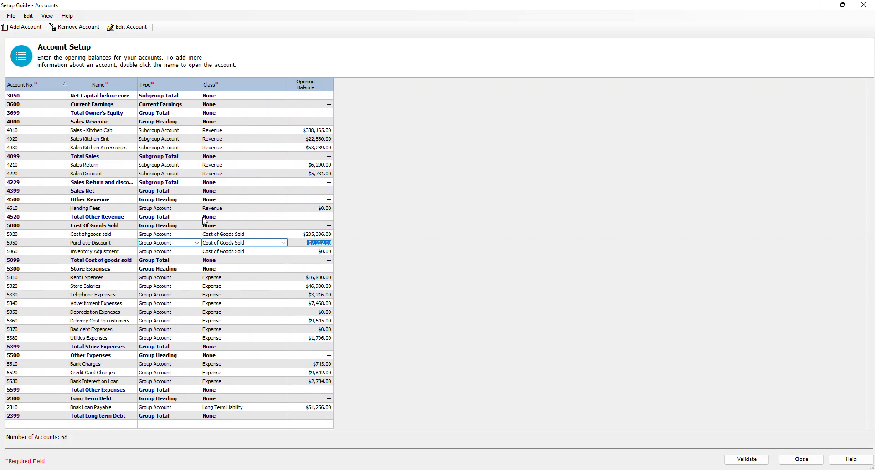
# Step: Try to close the account setup again and cancel out of the warning about unbalanced accounts
pyautogui.click(801, 460)
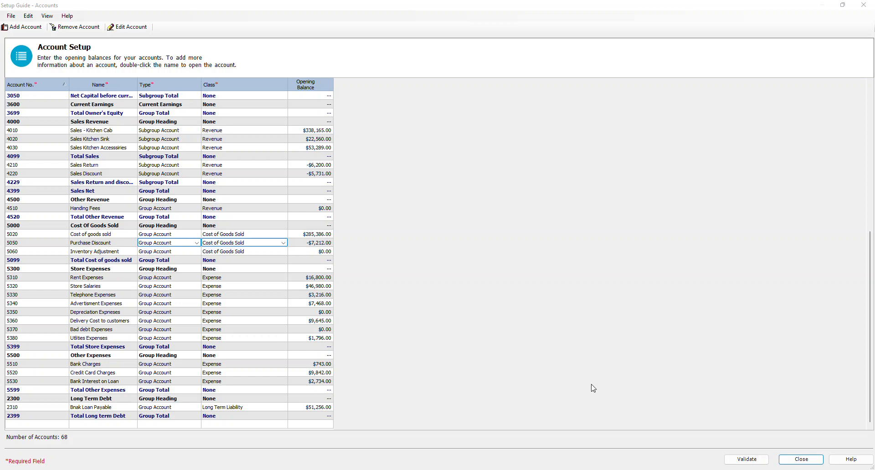
pyautogui.click(802, 460)
pyautogui.click(328, 296)
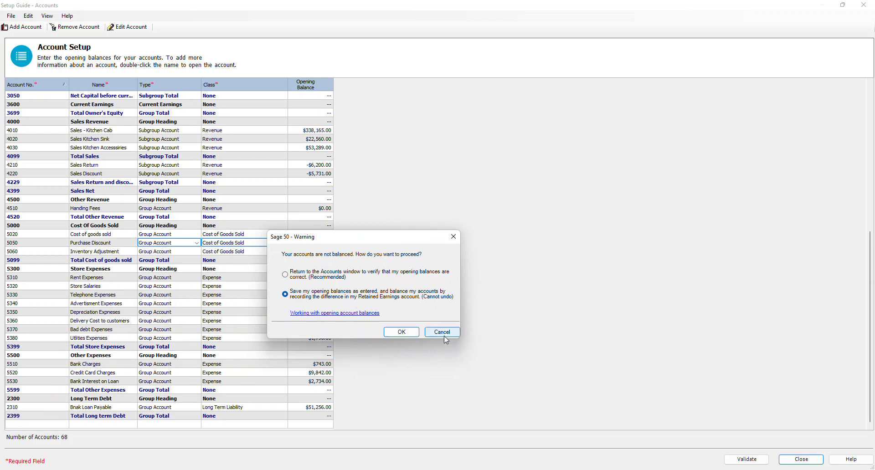
pyautogui.click(319, 276)
pyautogui.click(444, 332)
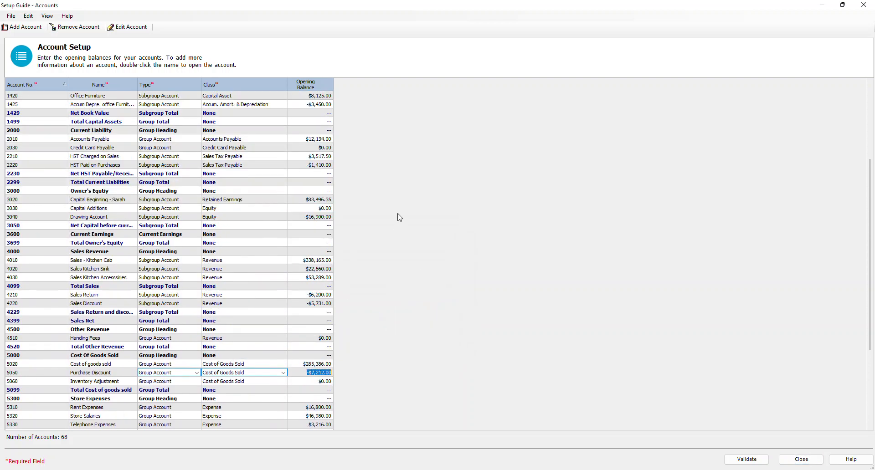
# Step: Recheck the opening balances of the current asset accounts from 1010 Bank Account Chequing through 1260 Store/Office Supplies
pyautogui.scroll(5, 397, 218)
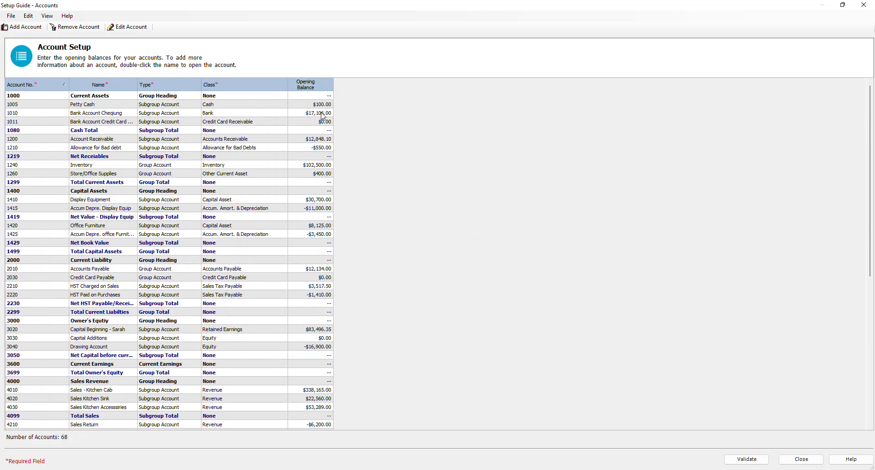
pyautogui.click(306, 114)
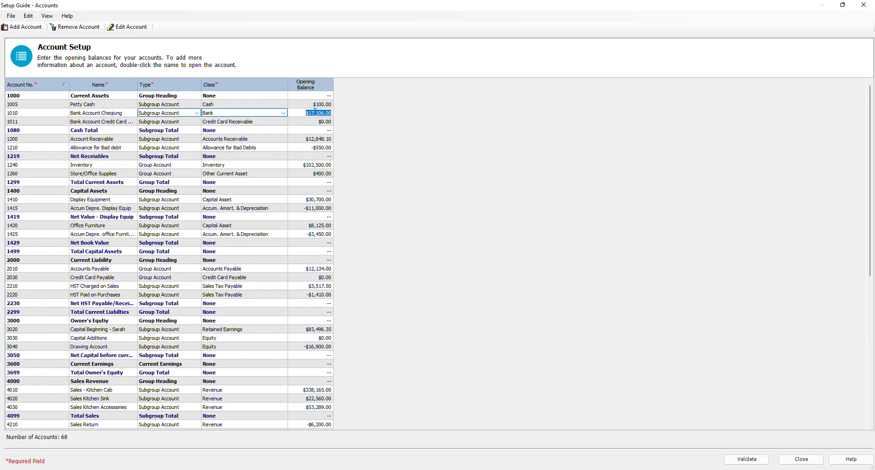
pyautogui.press('Down')
pyautogui.press('Down')
pyautogui.press('Down')
pyautogui.press('Down')
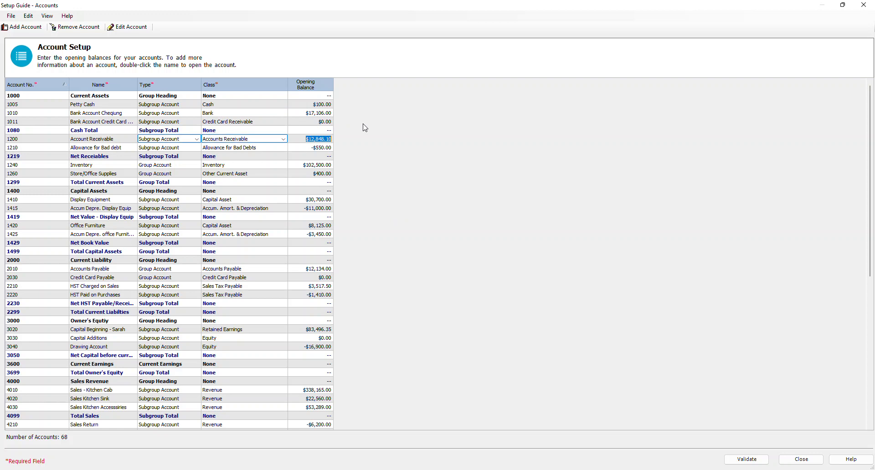
pyautogui.press('Down')
pyautogui.press('Down')
pyautogui.press('Down')
pyautogui.press('Down')
pyautogui.press('Down')
pyautogui.press('Down')
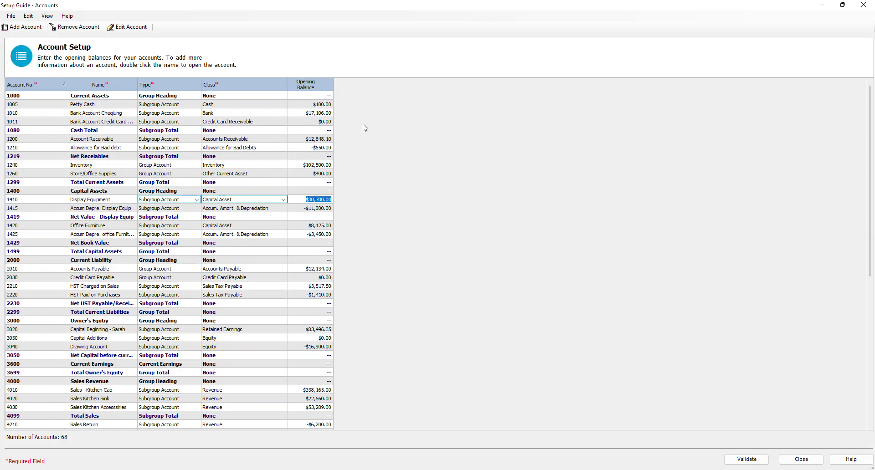
# Step: Recheck the opening balances of the capital asset accounts from 1410 Display Equipment through 1425, the office furniture's accumulated depreciation
pyautogui.press('Down')
pyautogui.press('Down')
pyautogui.press('Down')
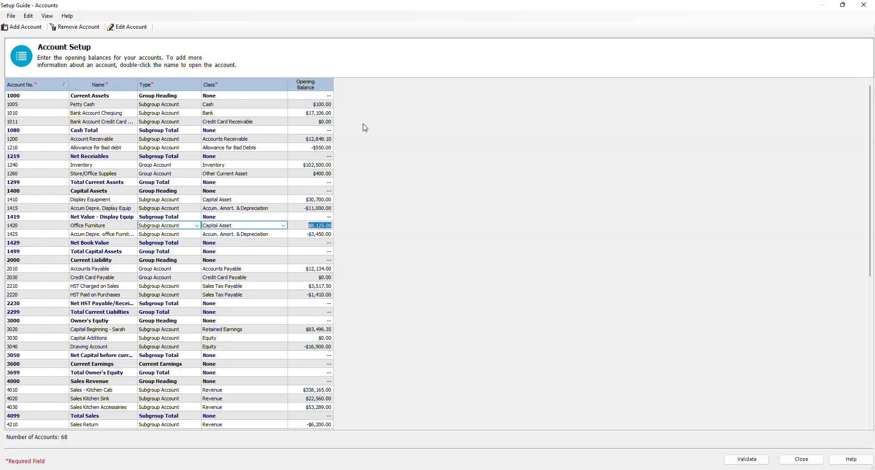
pyautogui.press('Down')
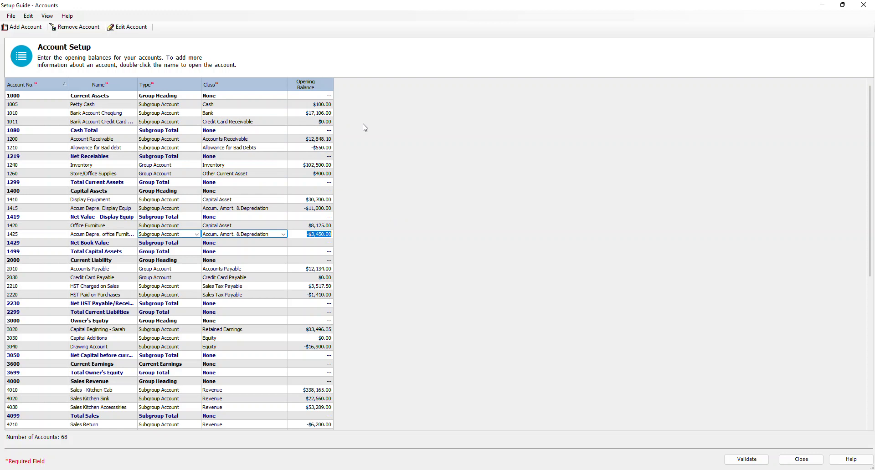
pyautogui.press('Up')
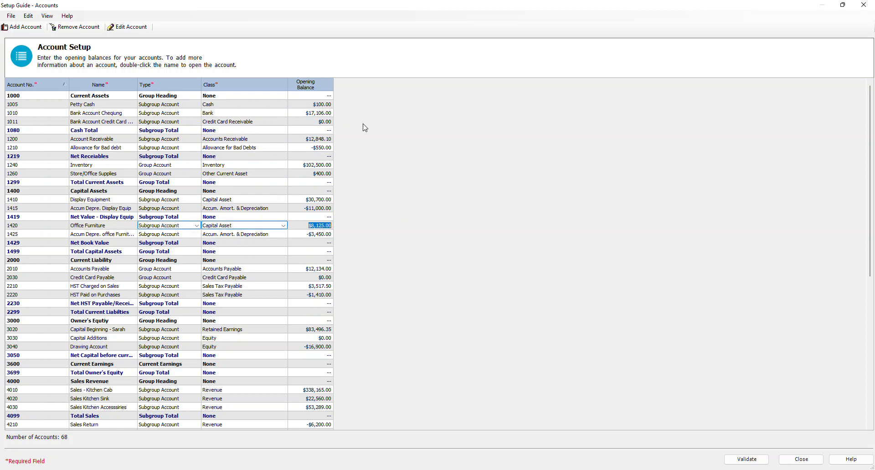
pyautogui.press('Down')
# Step: Recheck the opening balances of the current liability and owner's equity accounts from 2010 Accounts Payable through 3040 Drawing Account
pyautogui.press('Down')
pyautogui.press('Down')
pyautogui.press('Down')
pyautogui.press('Down')
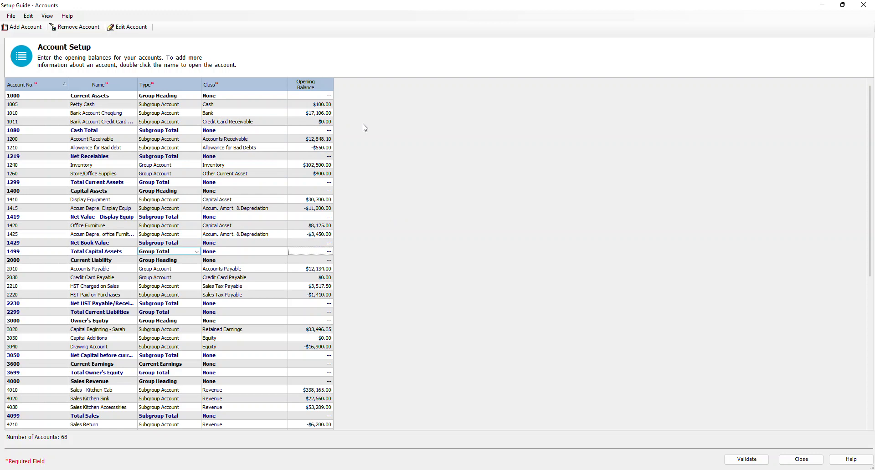
pyautogui.press('Down')
pyautogui.press('Down')
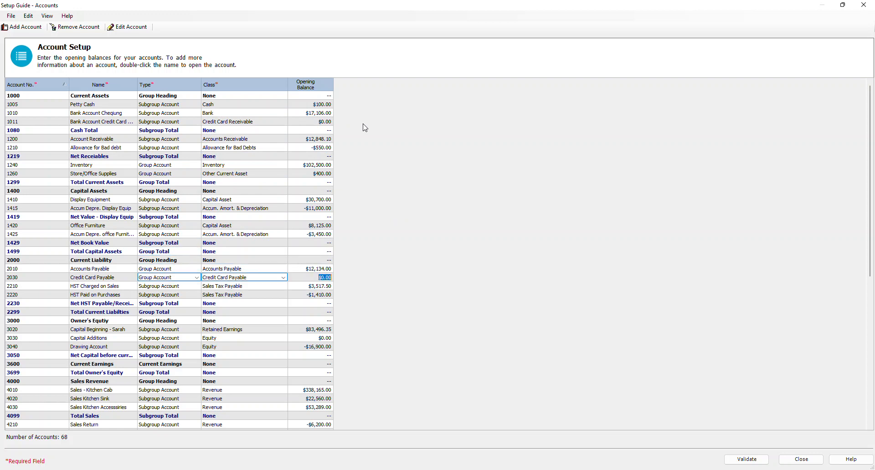
pyautogui.press('Down')
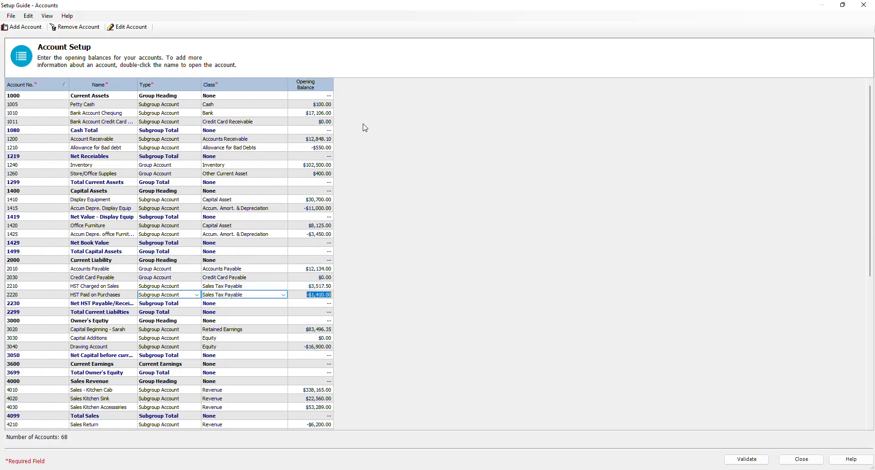
pyautogui.press('Down')
pyautogui.press('Down')
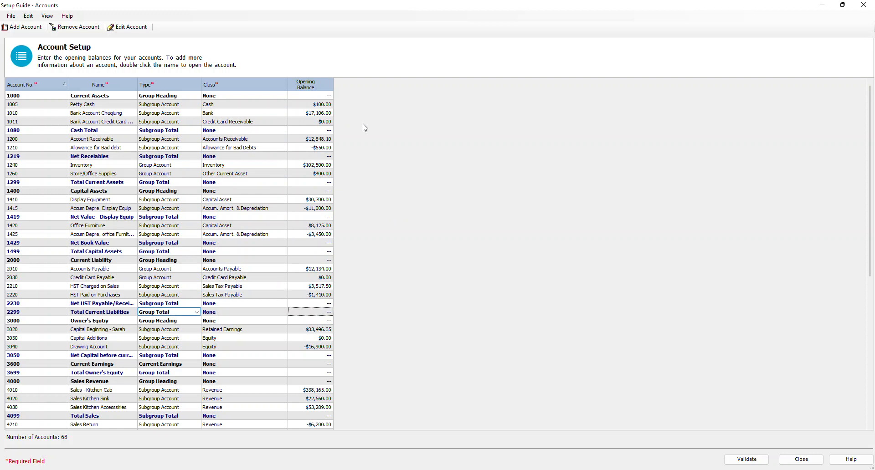
pyautogui.press('Down')
pyautogui.press('Down')
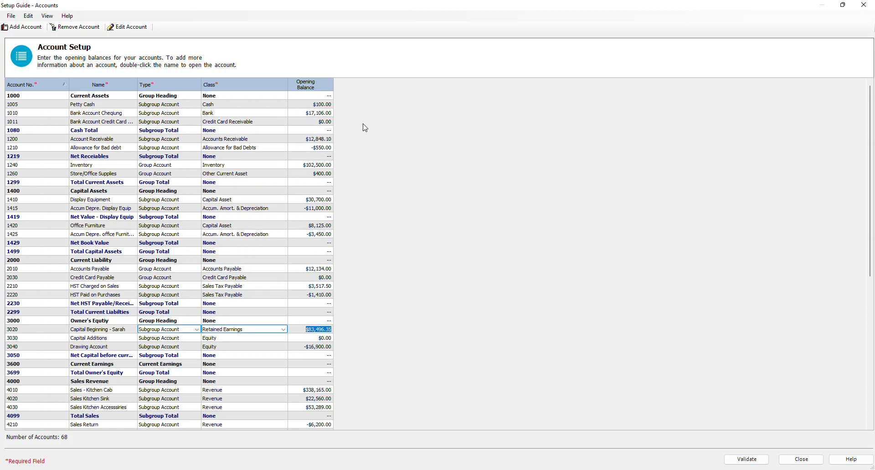
pyautogui.press('Down')
pyautogui.press('Down')
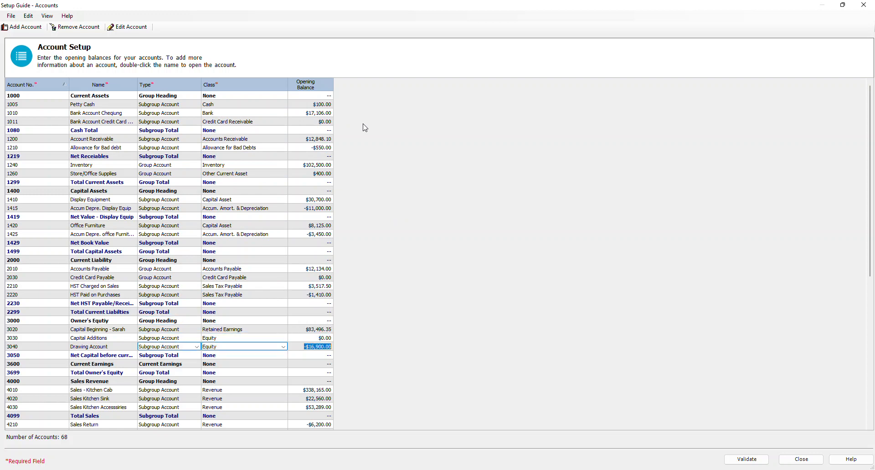
pyautogui.press('Down')
pyautogui.press('Down')
pyautogui.press('Down')
pyautogui.press('Down')
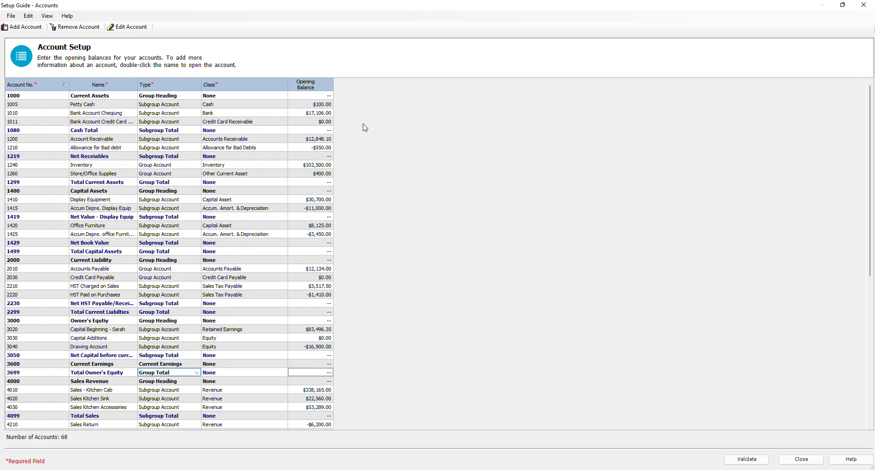
# Step: Recheck the opening balances from 4010 Sales - Kitchen Cab through 5050 Purchase Discount
pyautogui.press('Down')
pyautogui.press('Down')
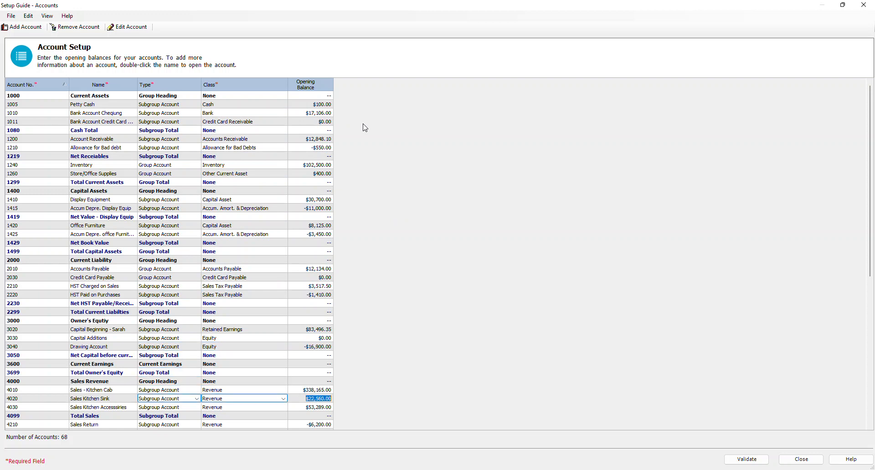
pyautogui.press('Down')
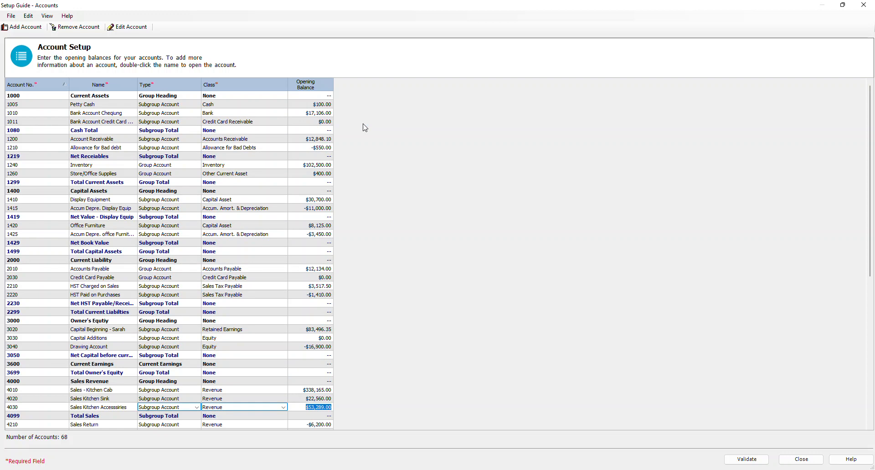
pyautogui.press('Down')
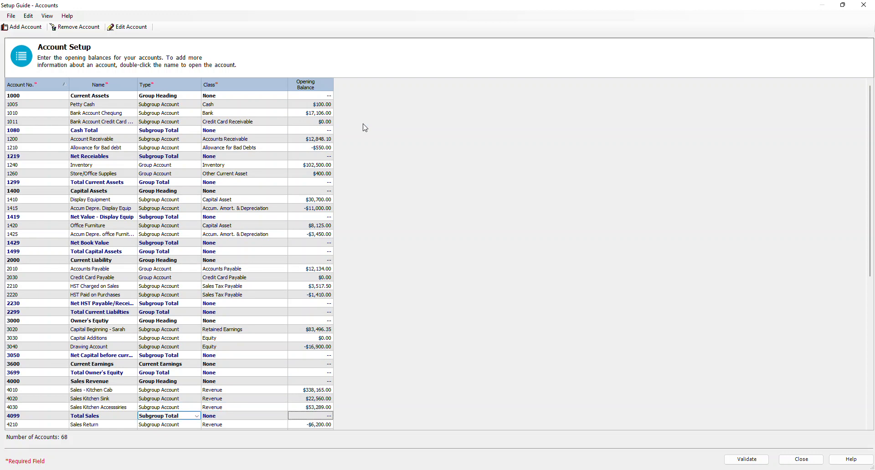
pyautogui.press('Down')
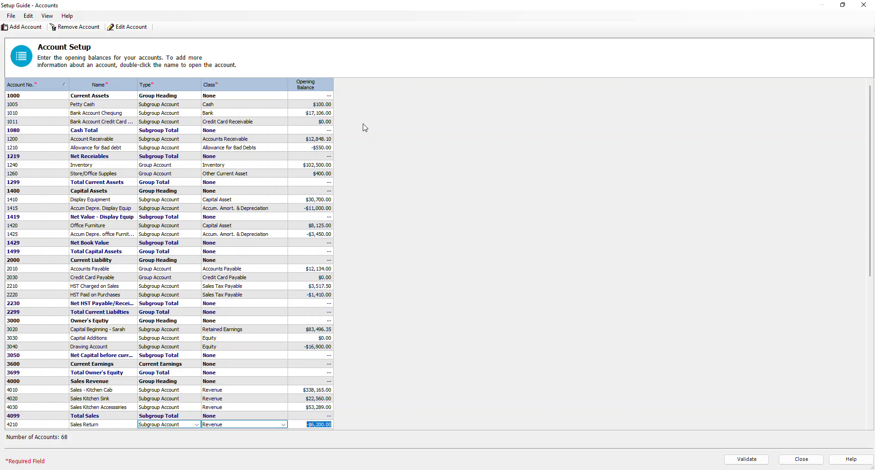
pyautogui.press('Down')
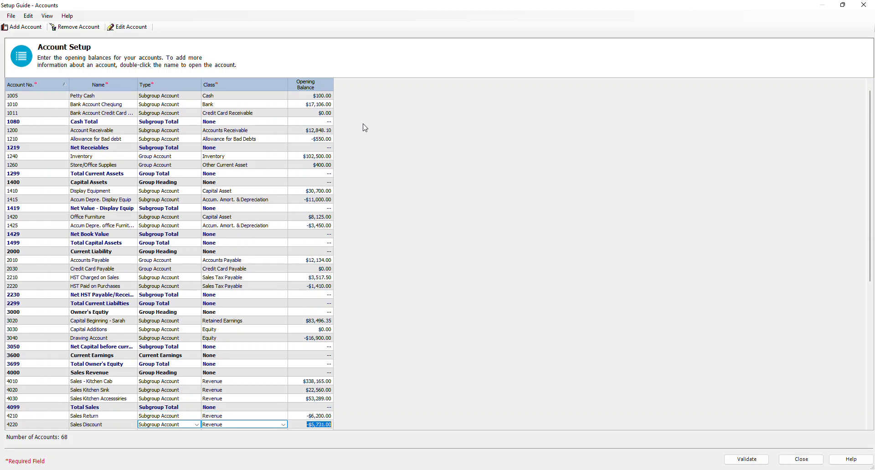
pyautogui.press('Down')
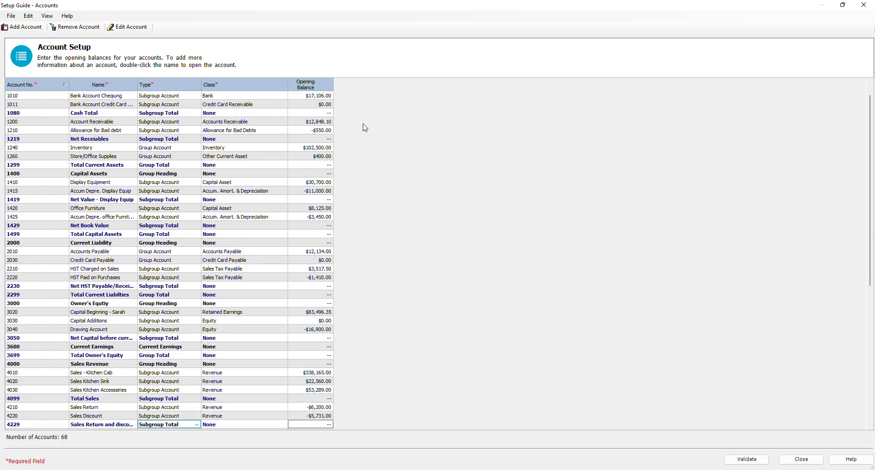
pyautogui.press('Down')
pyautogui.press('Down')
pyautogui.press('Down')
pyautogui.press('Down')
pyautogui.press('Down')
pyautogui.press('Down')
pyautogui.press('Down')
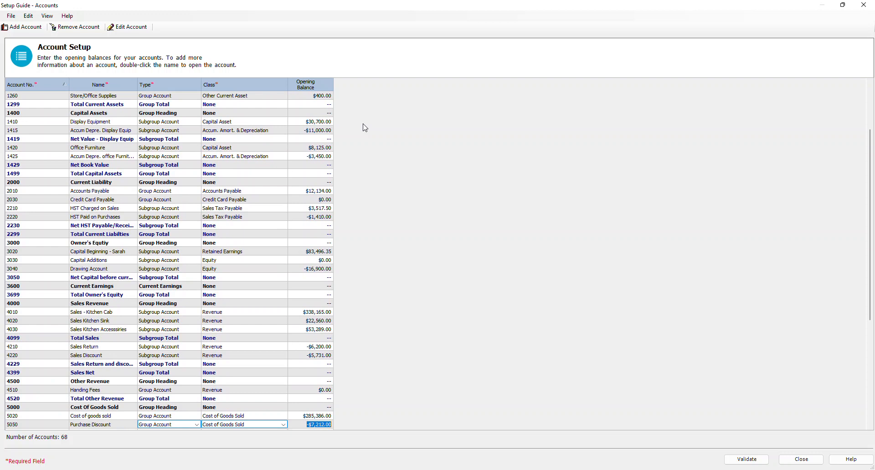
# Step: Go back to 4220 Sales Discount and compare its opening balance again, continuing to 5020 Cost of goods sold
pyautogui.press('Up')
pyautogui.press('Up')
pyautogui.press('Up')
pyautogui.press('Up')
pyautogui.press('Up')
pyautogui.press('Up')
pyautogui.press('Up')
pyautogui.press('Up')
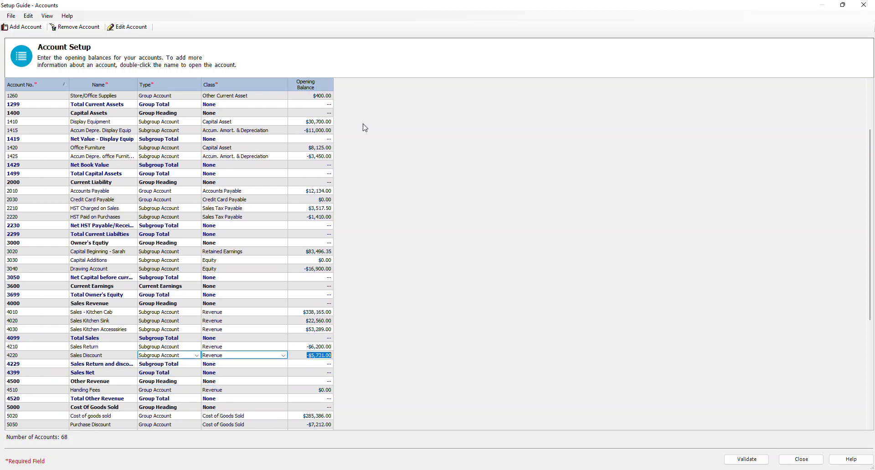
pyautogui.press('Down')
pyautogui.press('Down')
pyautogui.press('Down')
pyautogui.press('Down')
pyautogui.press('Down')
pyautogui.press('Down')
pyautogui.press('Down')
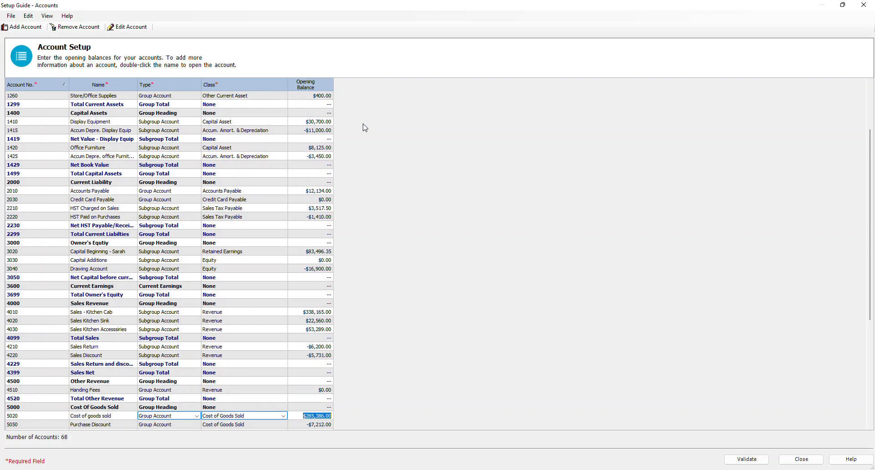
# Step: Recheck the opening balances from 5050 Purchase Discount through the store expense accounts to 5380 Utilities Expenses
pyautogui.press('Down')
pyautogui.press('Down')
pyautogui.press('Down')
pyautogui.press('Down')
pyautogui.press('Down')
pyautogui.press('Down')
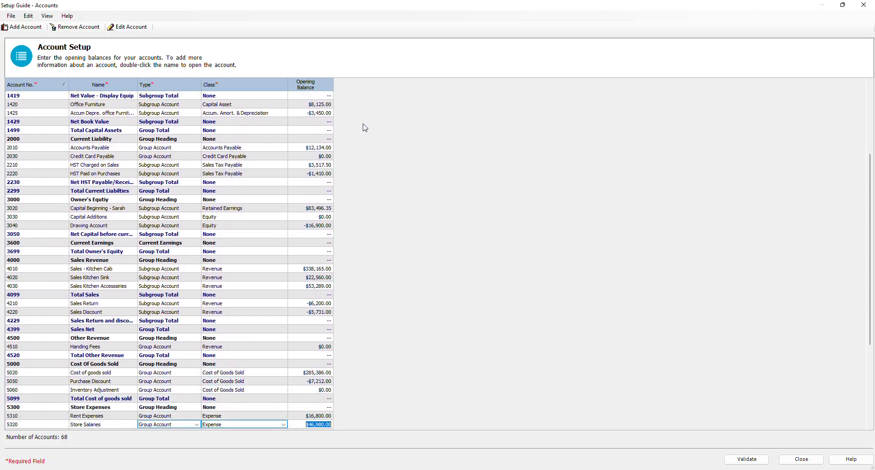
pyautogui.press('Up')
pyautogui.press('Down')
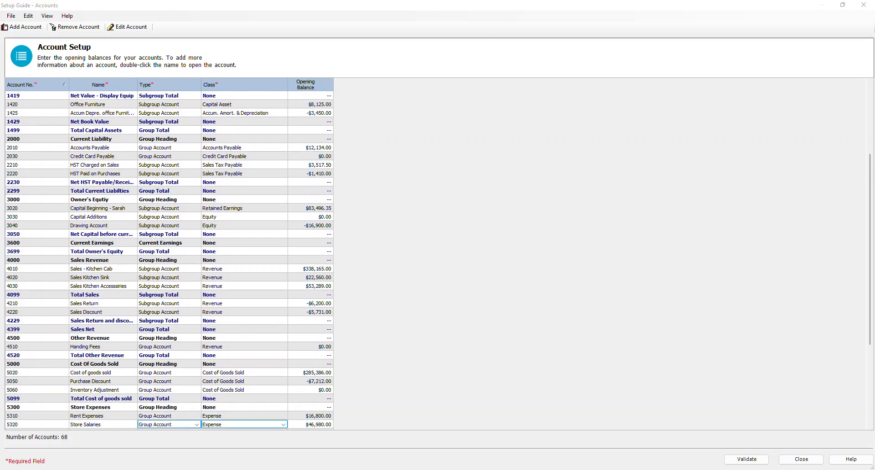
pyautogui.click(287, 432)
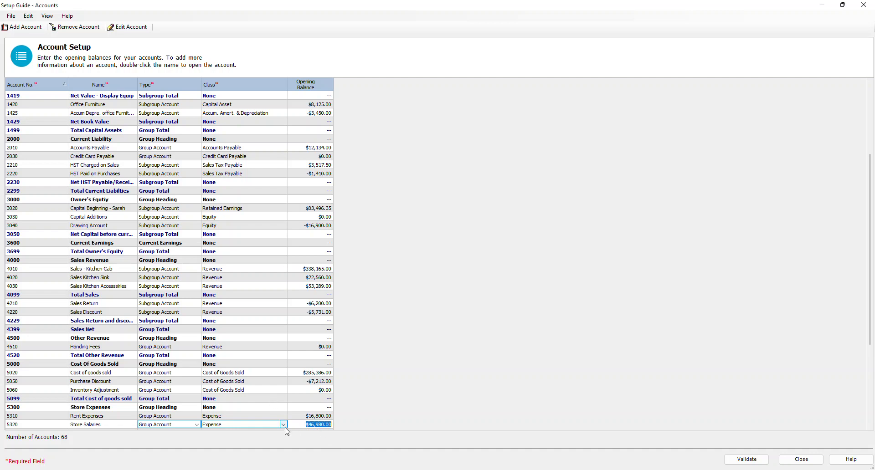
pyautogui.press('Down')
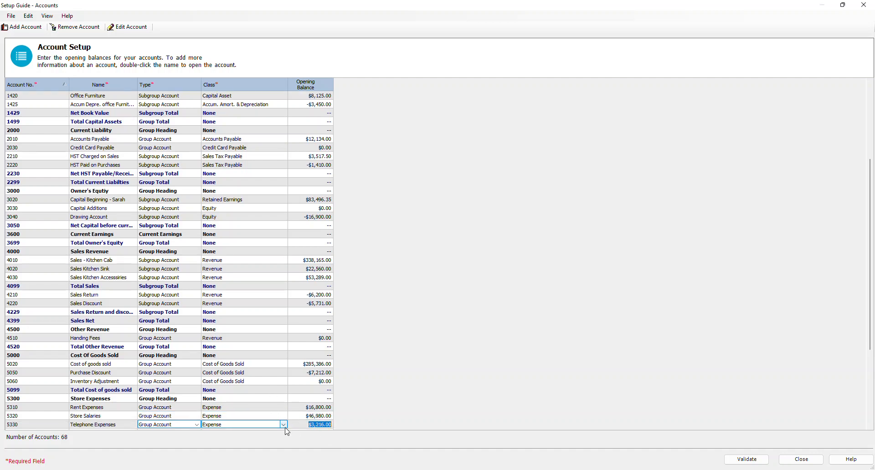
pyautogui.press('Down')
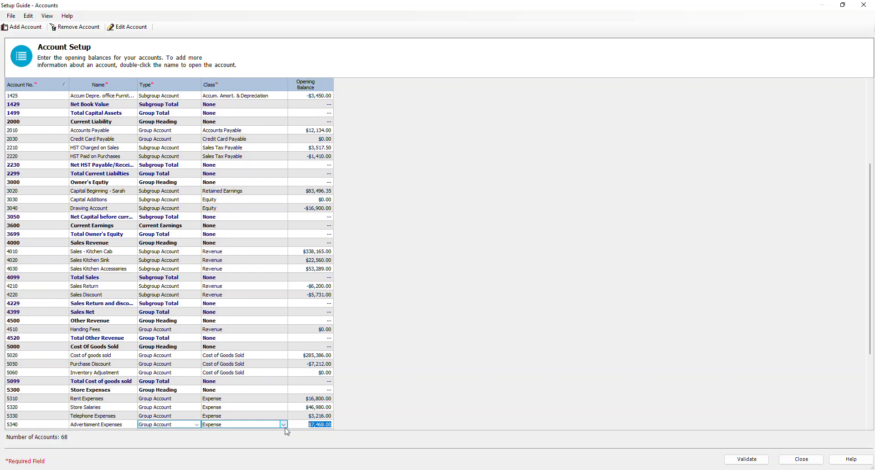
pyautogui.press('Down')
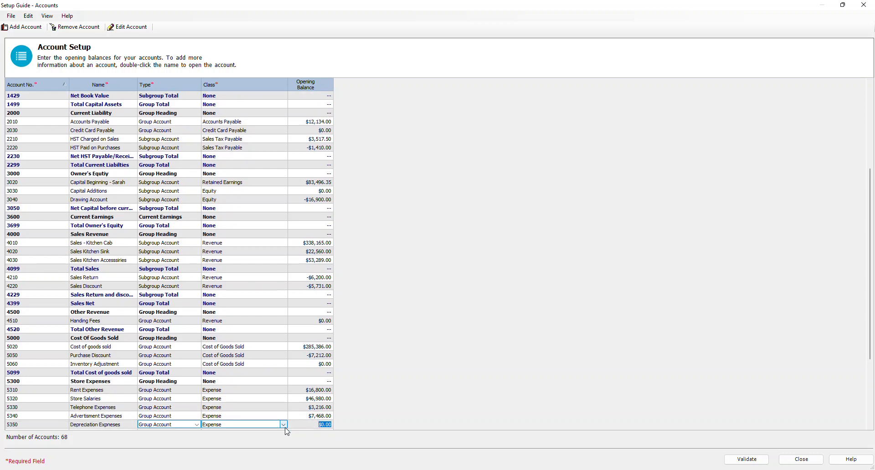
pyautogui.press('Down')
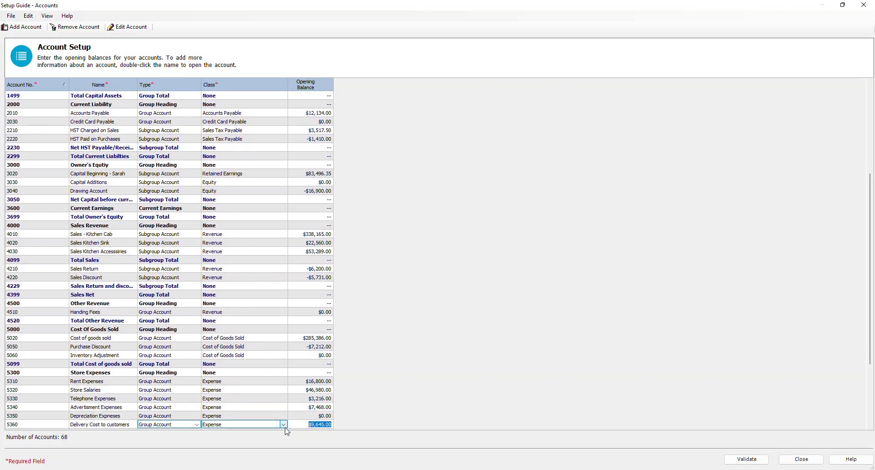
pyautogui.press('Down')
pyautogui.press('Down')
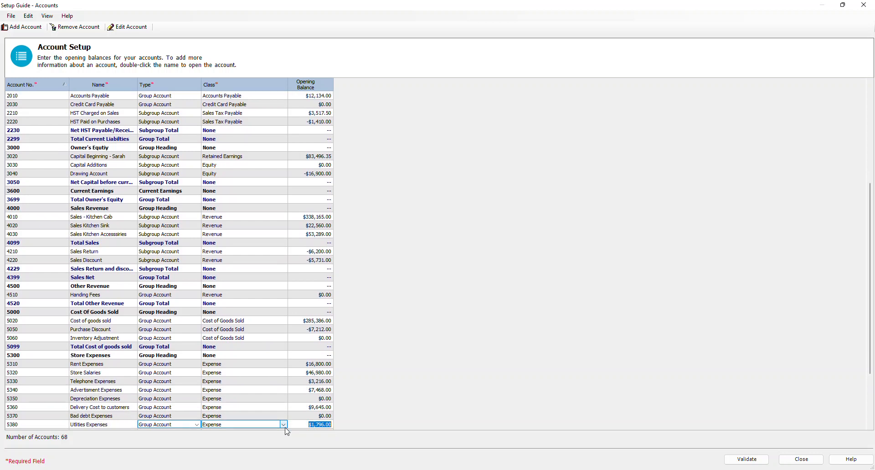
# Step: Recheck the opening balances from 5510 Bank Charges through 5530 Bank Interest on Loan and the 2310 long-term loan account
pyautogui.press('Down')
pyautogui.press('Down')
pyautogui.press('Down')
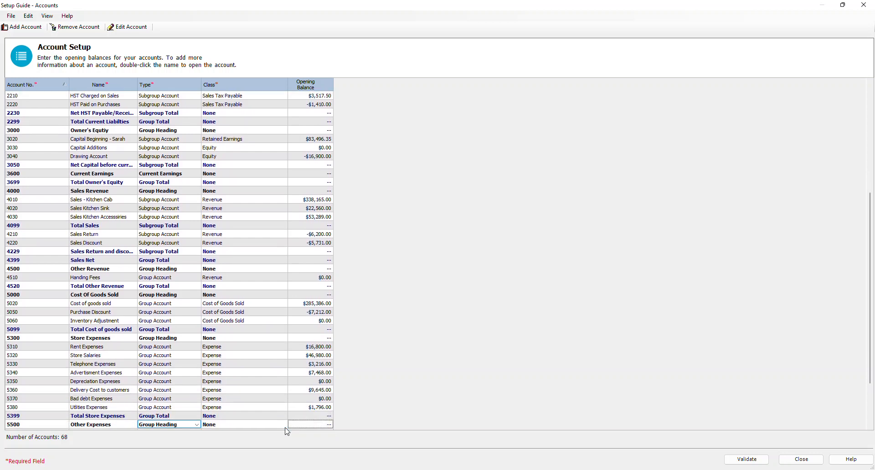
pyautogui.press('Down')
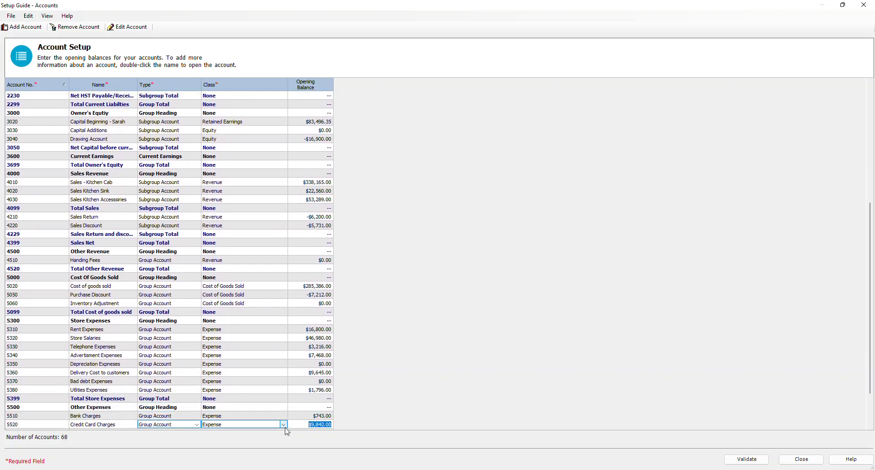
pyautogui.press('Down')
pyautogui.press('Down')
pyautogui.press('Down')
pyautogui.press('Down')
pyautogui.press('Down')
pyautogui.press('Down')
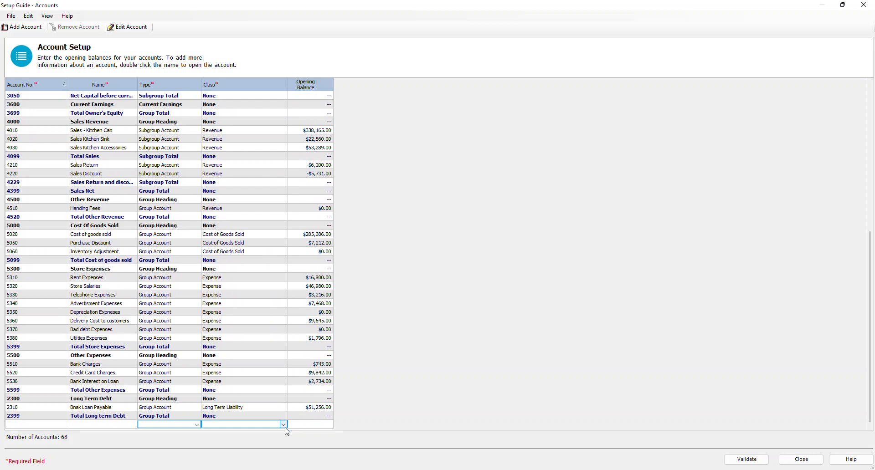
pyautogui.scroll(10, 291, 369)
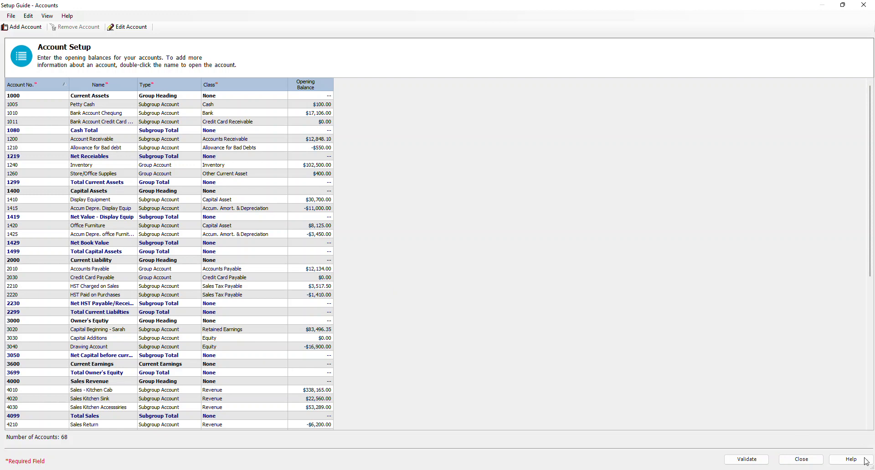
pyautogui.click(810, 460)
pyautogui.click(15, 19)
pyautogui.click(14, 18)
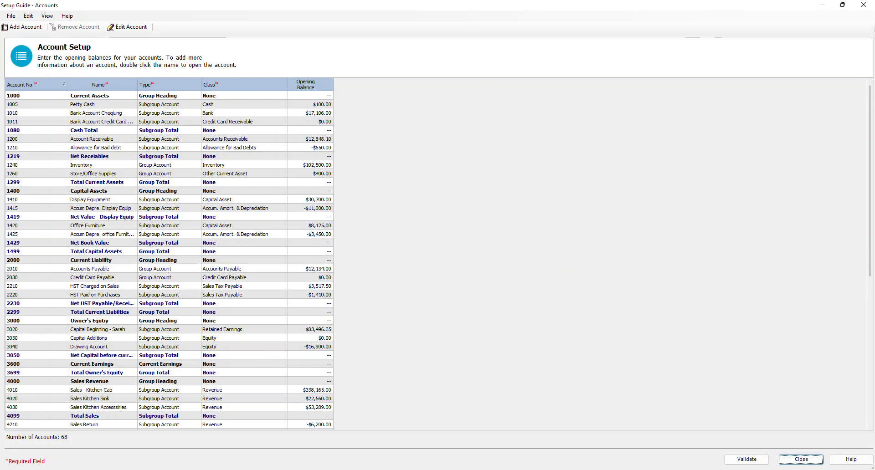
pyautogui.click(569, 255)
# Step: Validate the account setup to check that the accounts are in logical order
pyautogui.scroll(-10, 336, 326)
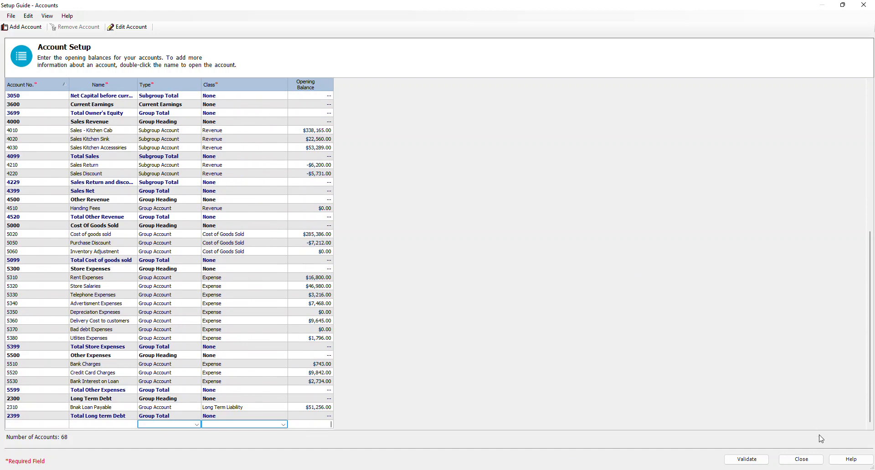
pyautogui.click(758, 460)
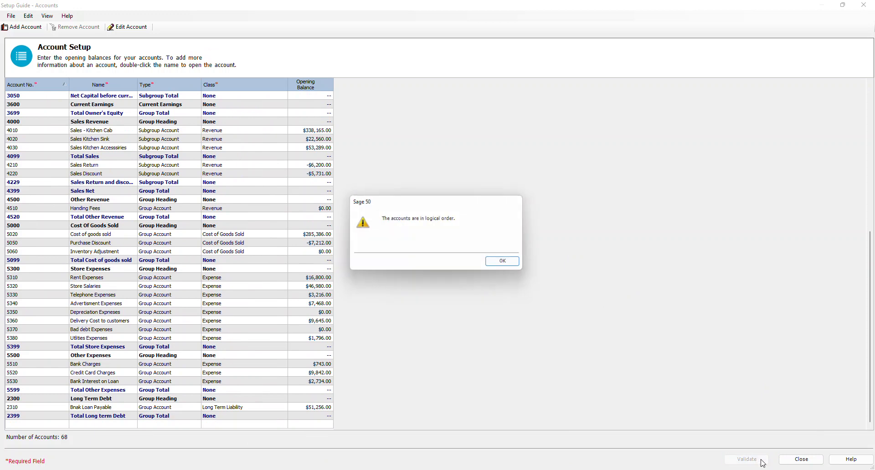
pyautogui.click(507, 263)
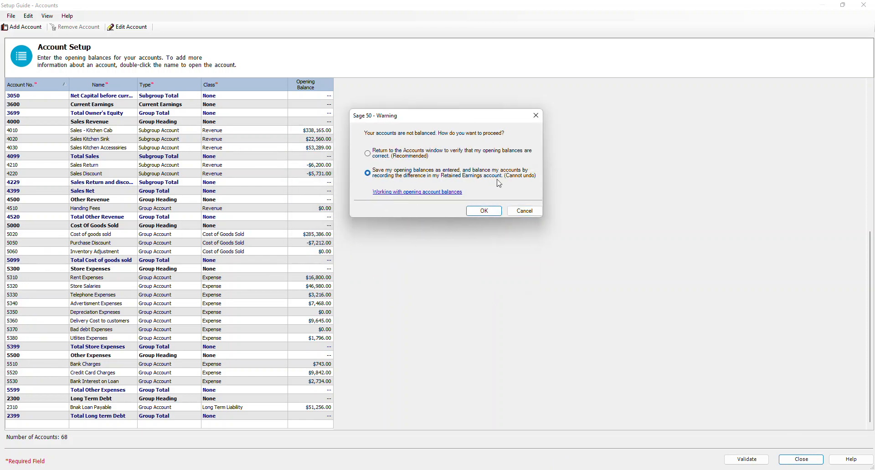
# Step: Save the opening balances as entered, recording the difference in the Retained Earnings account, and close the Setup Guide
pyautogui.click(483, 212)
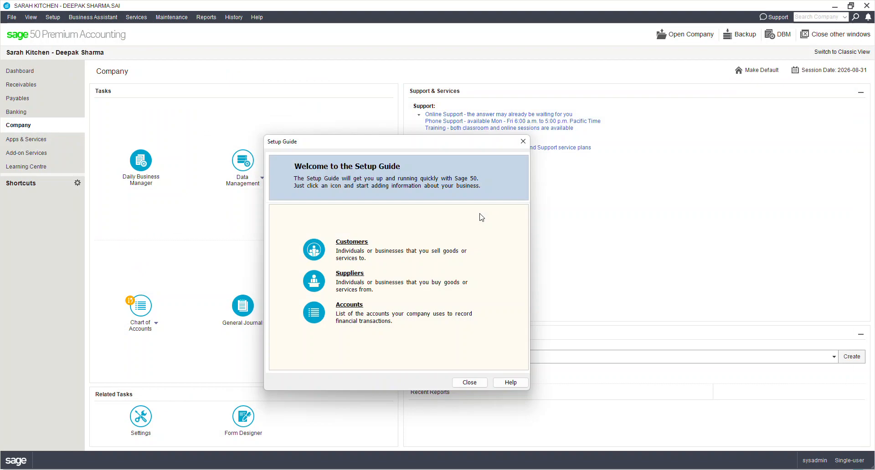
pyautogui.click(469, 382)
# Step: Generate the Trial Balance financial report
pyautogui.click(206, 17)
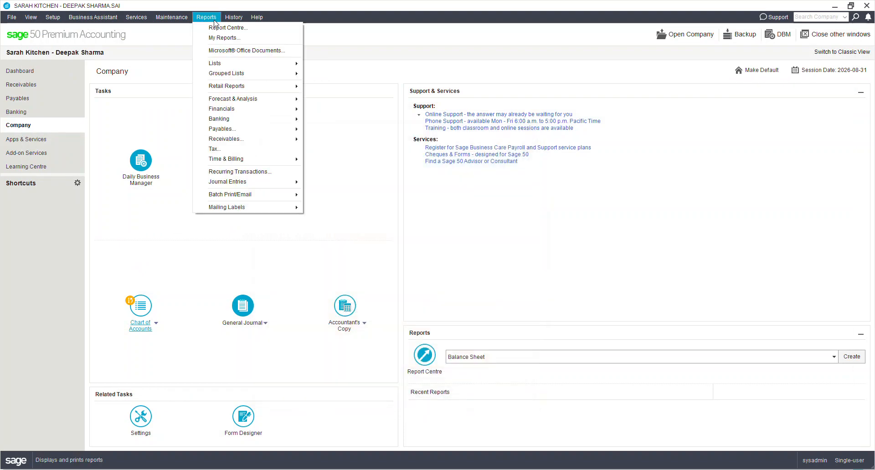
pyautogui.moveTo(259, 112)
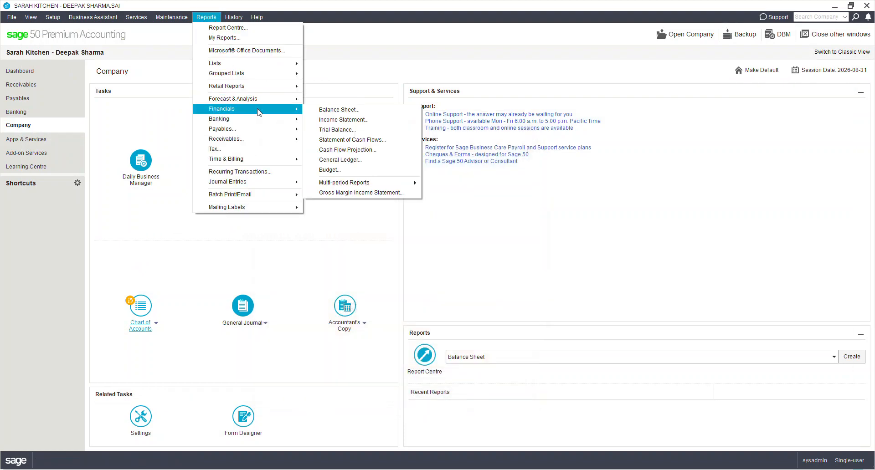
pyautogui.click(350, 133)
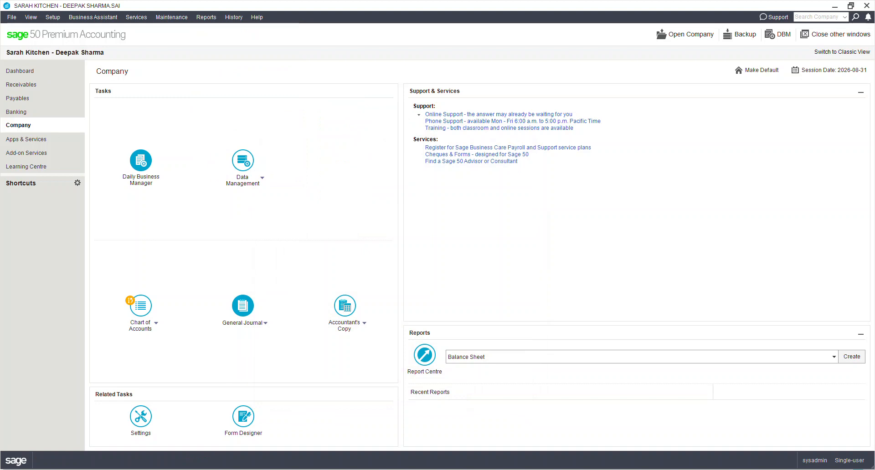
pyautogui.click(397, 303)
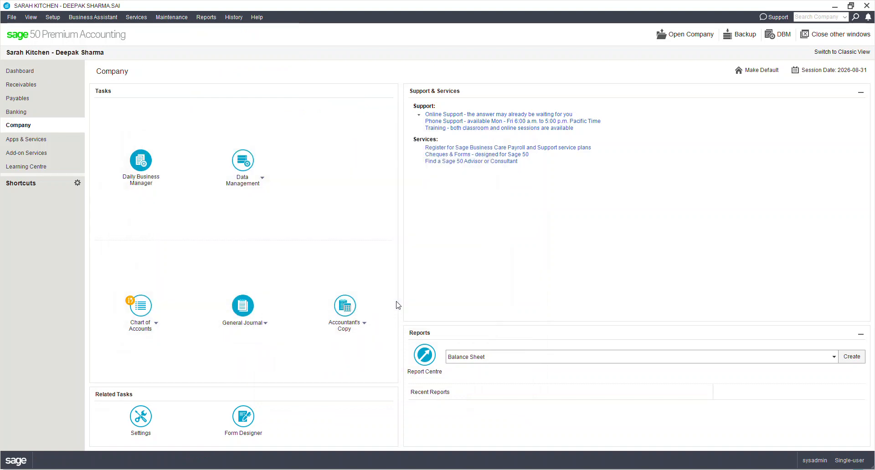
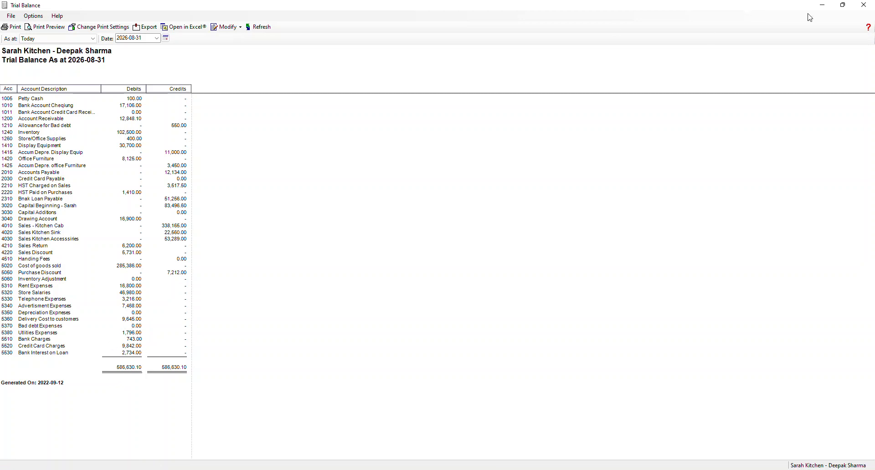
# Step: Close the Trial Balance report and open the company's credit card settings
pyautogui.click(864, 5)
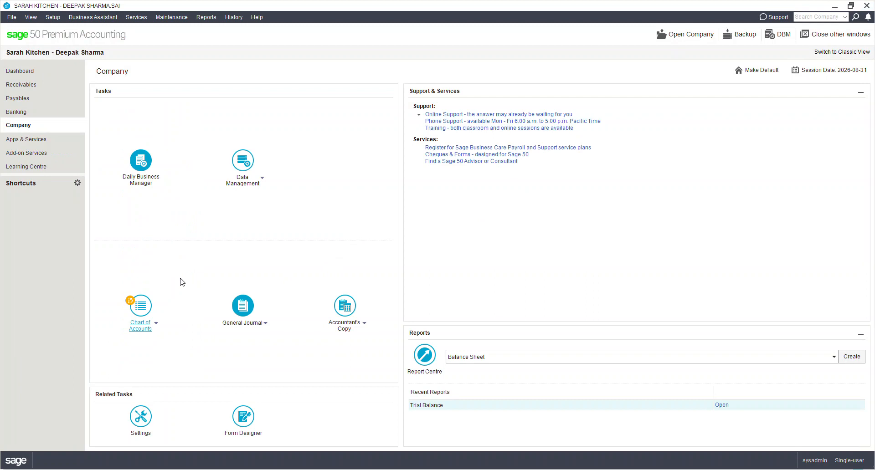
pyautogui.click(56, 18)
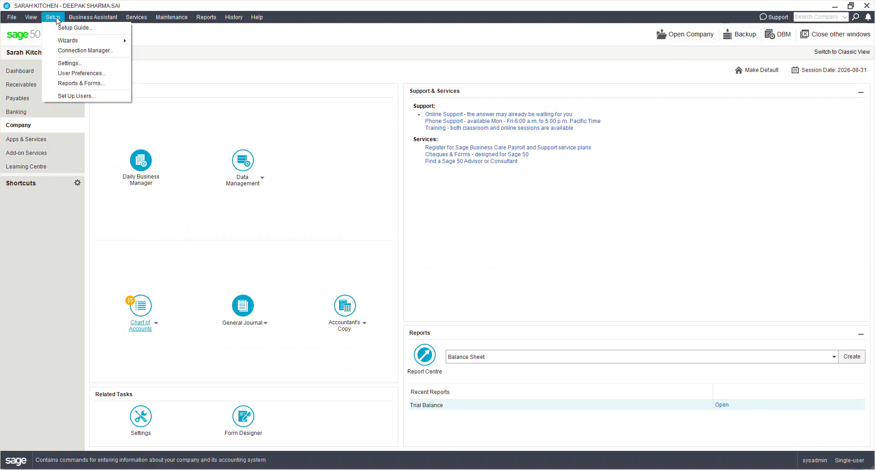
pyautogui.click(90, 65)
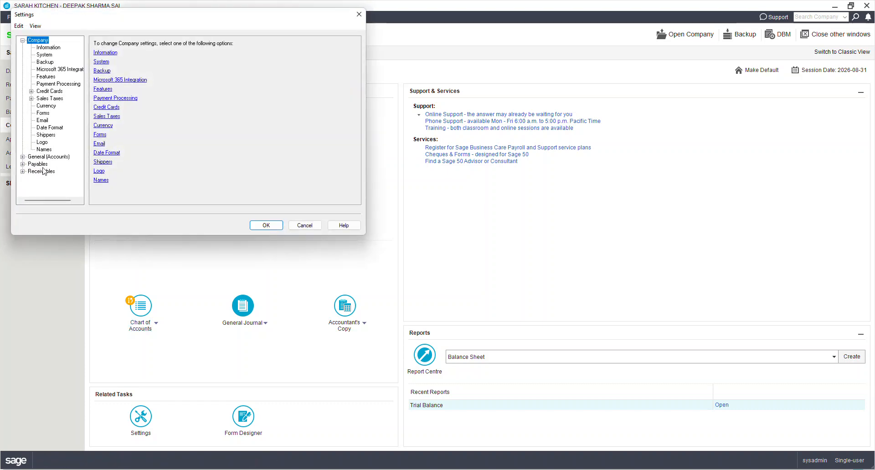
pyautogui.click(52, 94)
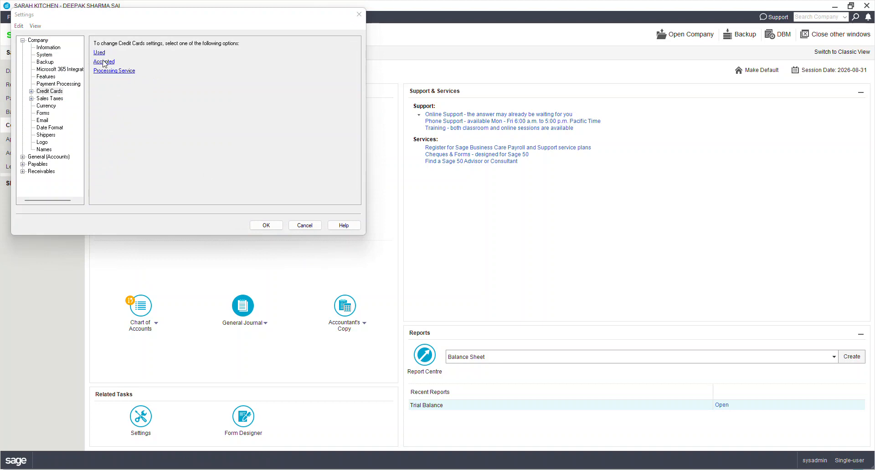
# Step: Add a card used for purchases named Credit Card, with payable account 2030 and expense account 5520
pyautogui.click(98, 55)
pyautogui.click(128, 93)
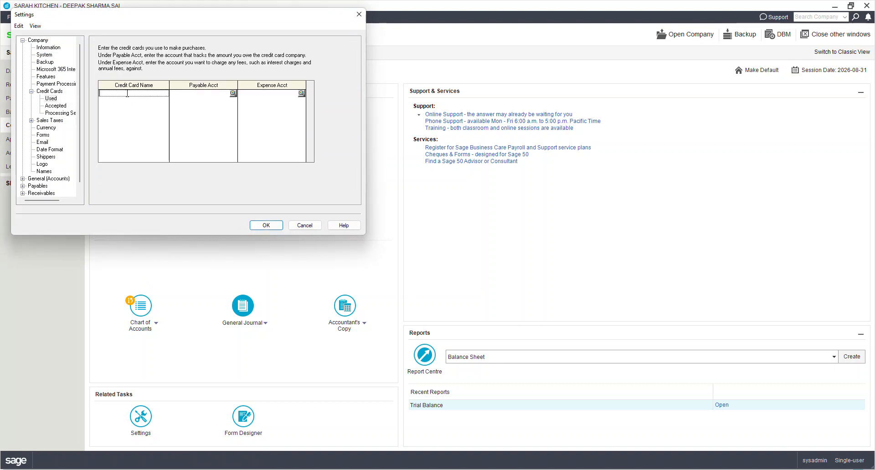
pyautogui.write('Credit Card')
pyautogui.press('Tab')
pyautogui.write('2030')
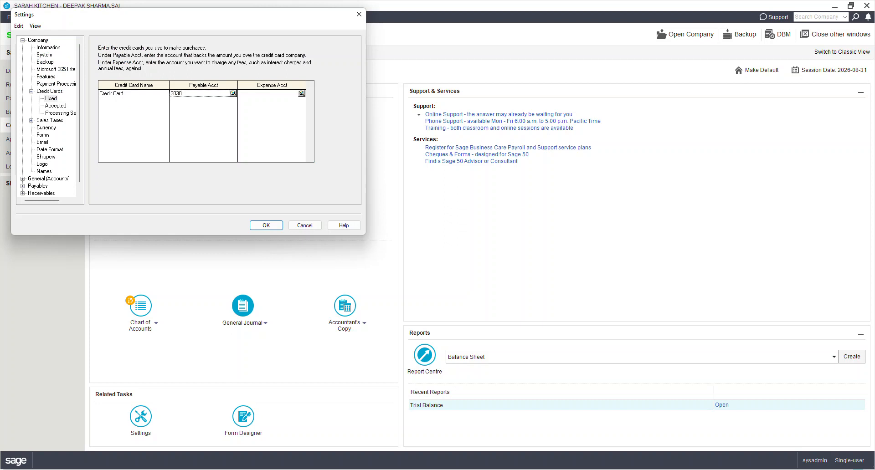
pyautogui.press('Tab')
pyautogui.write('5520')
pyautogui.press('Tab')
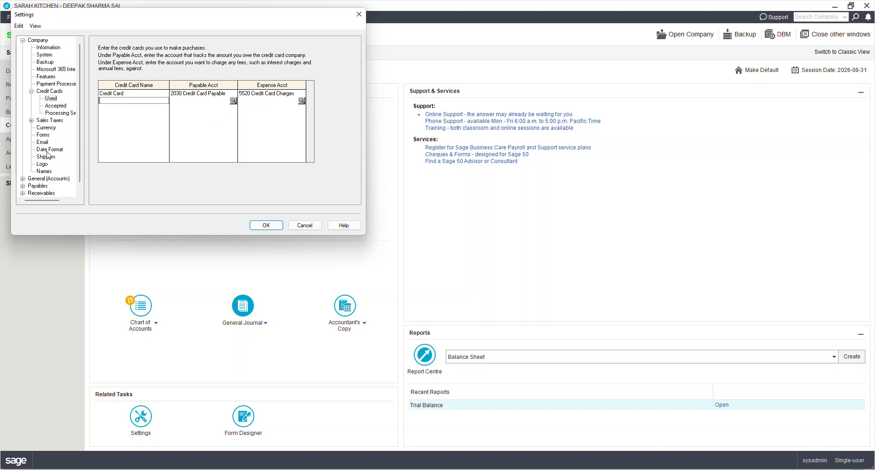
# Step: Add a card accepted from customers named Credit CArd with the currency CAD
pyautogui.click(56, 106)
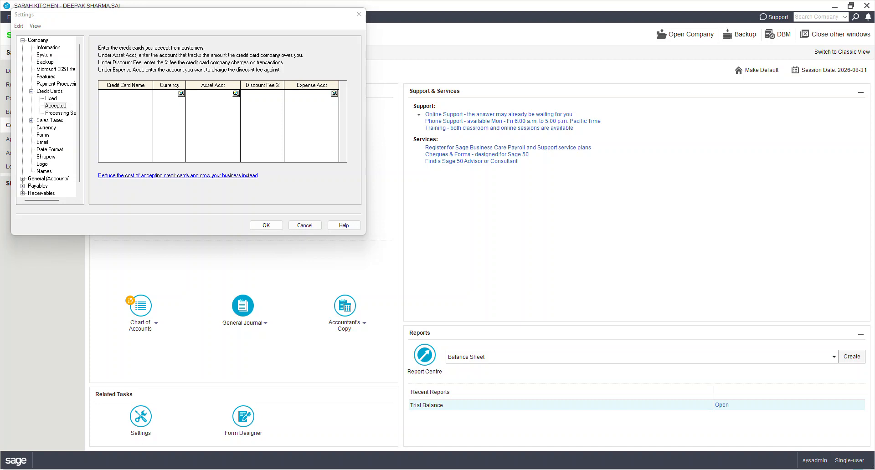
pyautogui.click(148, 97)
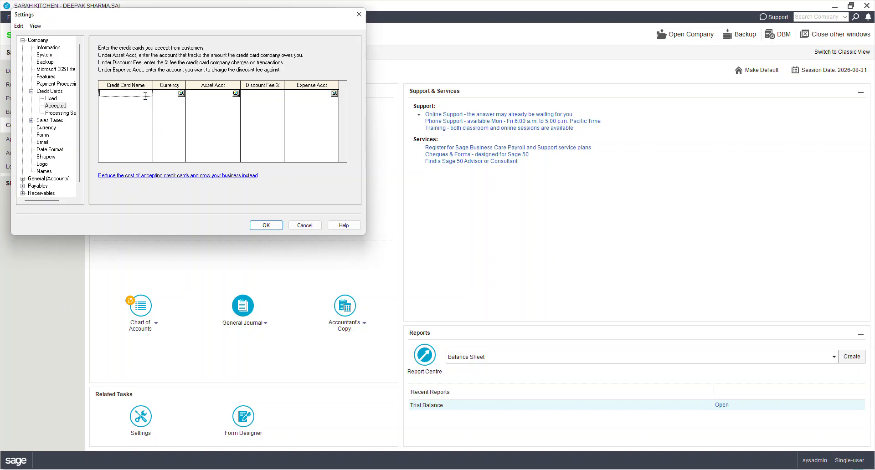
pyautogui.write('Credit CArd')
pyautogui.press('Tab')
pyautogui.click(145, 94)
pyautogui.press('Tab')
pyautogui.write('CAD')
pyautogui.press('Tab')
# Step: Give the accepted card asset account 1011, a 3.5% discount fee and expense account 5520, and save the settings
pyautogui.write('101')
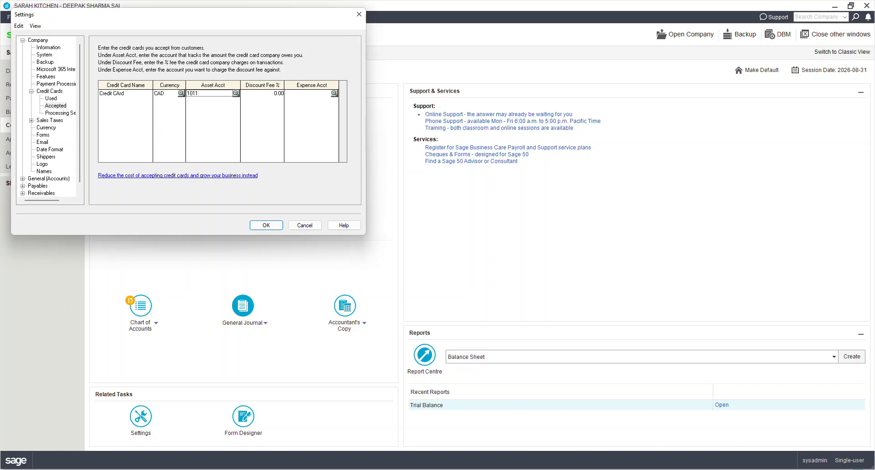
pyautogui.write('1')
pyautogui.press('Tab')
pyautogui.write('3.5')
pyautogui.press('Tab')
pyautogui.write('5520')
pyautogui.press('Tab')
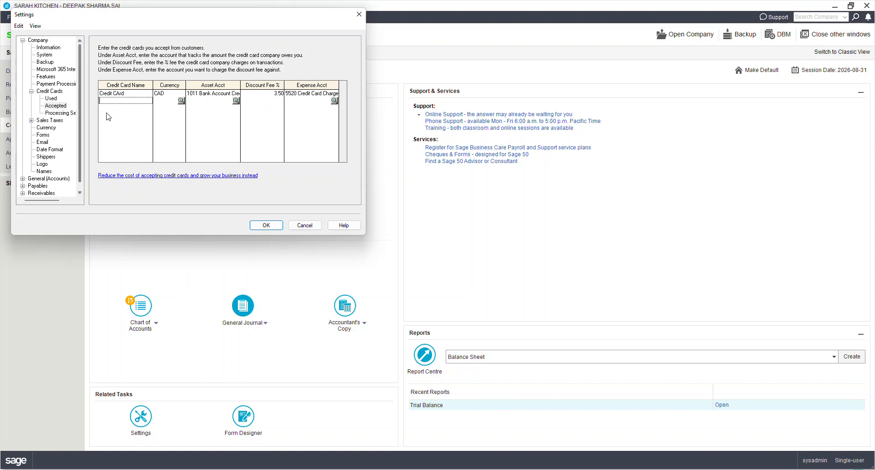
pyautogui.click(266, 226)
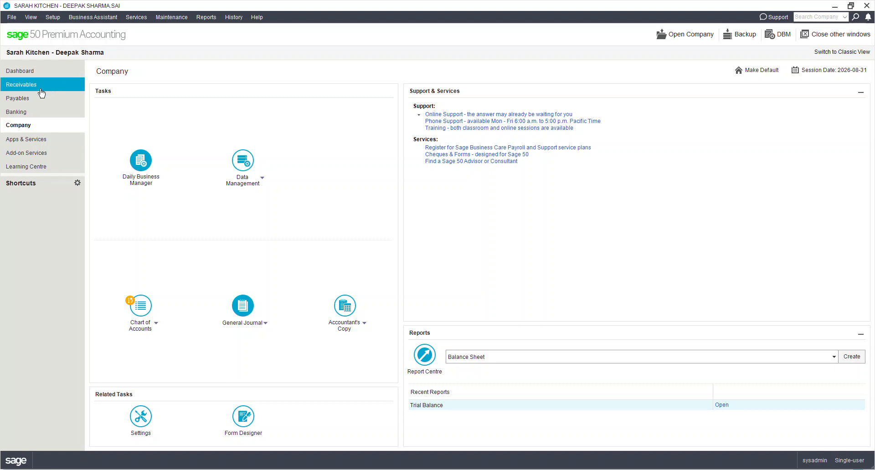
# Step: Start a new supplier record in Payables and name the supplier Custom Cabinets
pyautogui.click(31, 103)
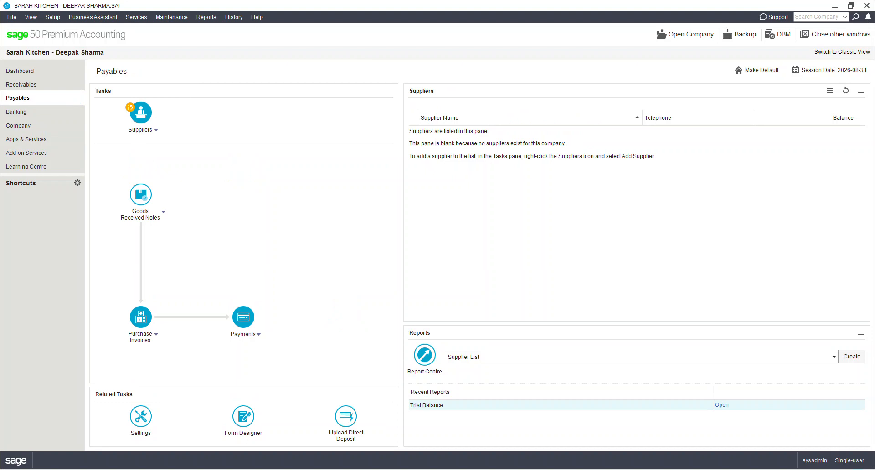
pyautogui.click(152, 135)
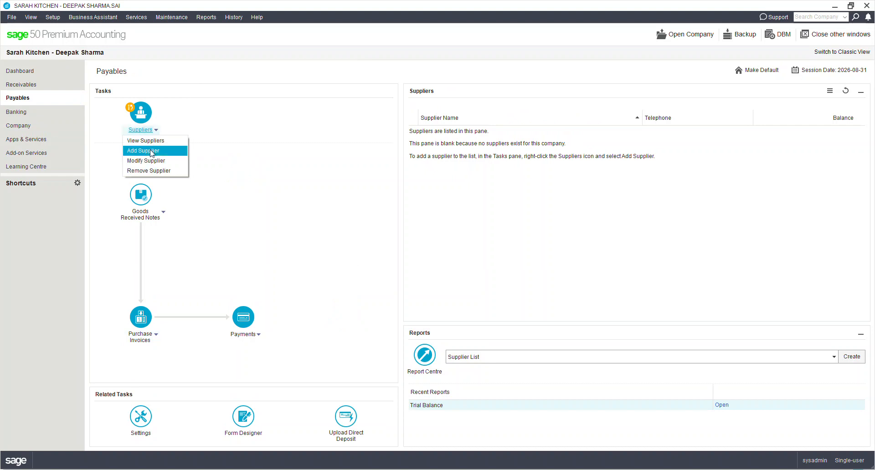
pyautogui.click(150, 149)
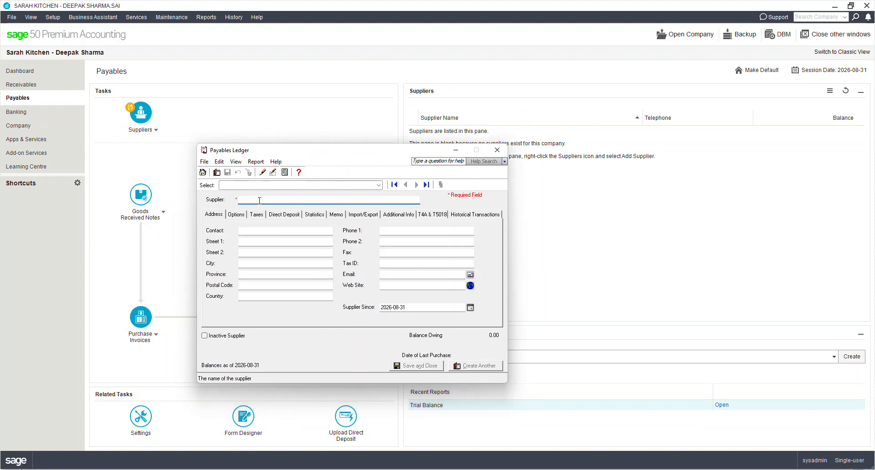
pyautogui.write('Customer')
pyautogui.press('BackSpace')
pyautogui.press('BackSpace')
pyautogui.press('BackSpace')
pyautogui.press('BackSpace')
pyautogui.press('BackSpace')
pyautogui.press('BackSpace')
pyautogui.press('BackSpace')
pyautogui.write('Custom Cabinets')
pyautogui.press('Tab')
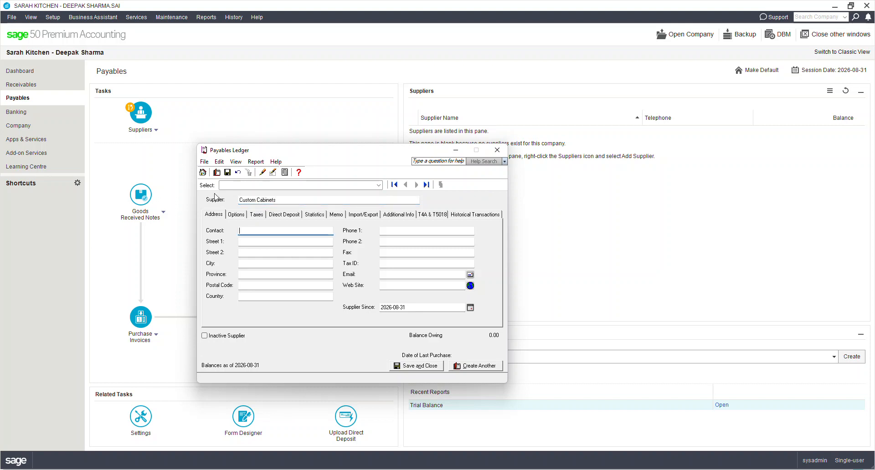
pyautogui.click(243, 218)
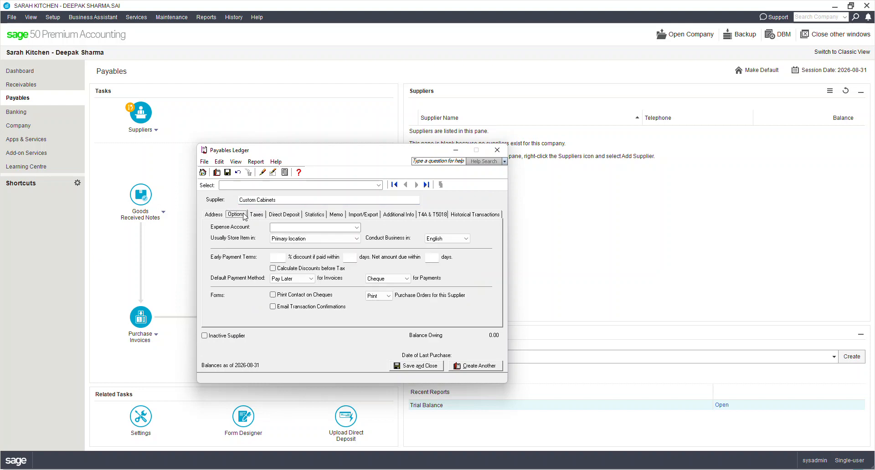
pyautogui.click(357, 227)
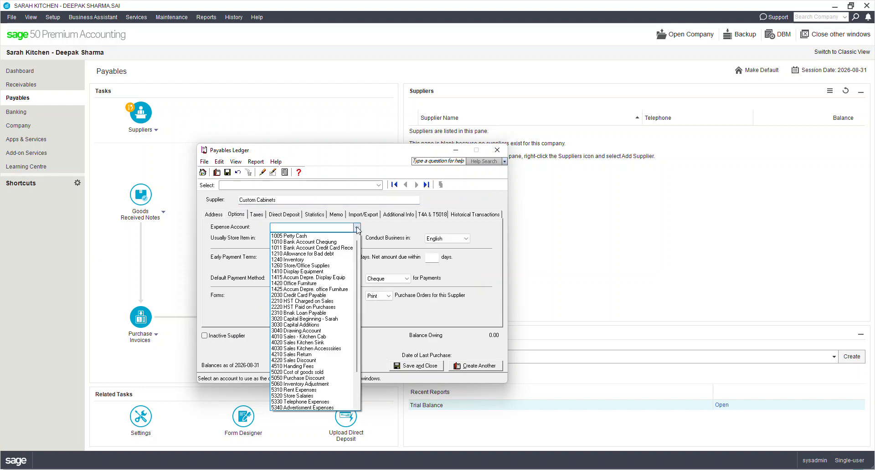
pyautogui.hotkey('alt', 'Tab')
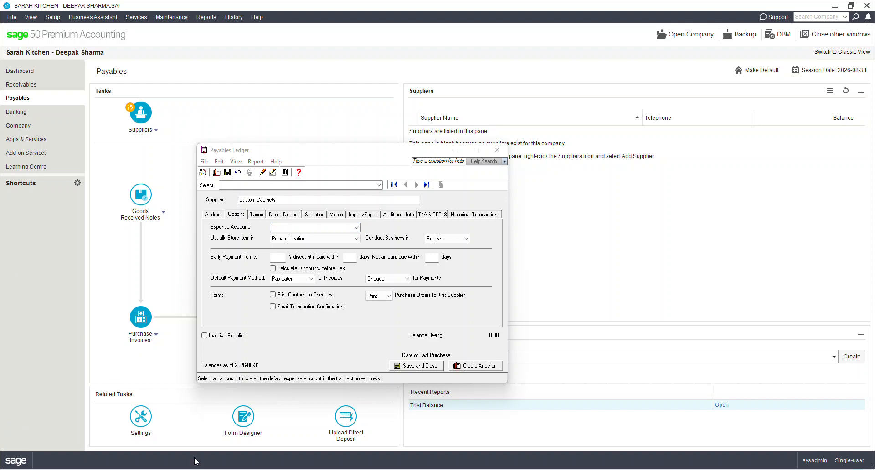
pyautogui.click(279, 260)
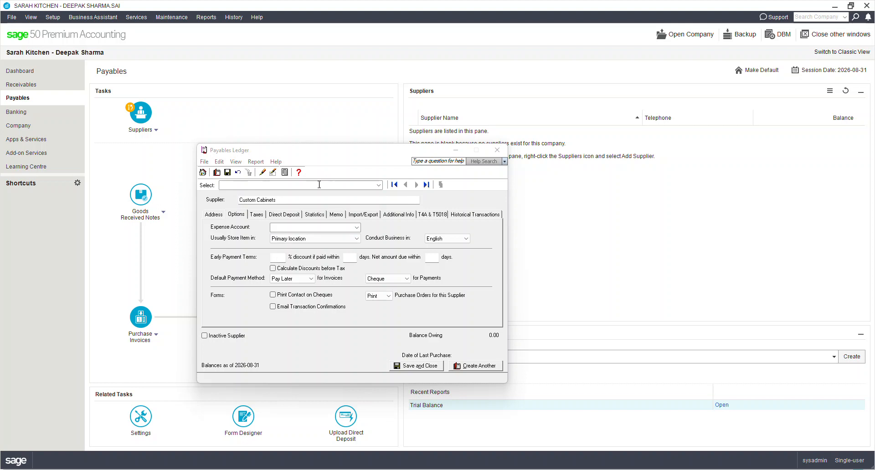
pyautogui.click(260, 214)
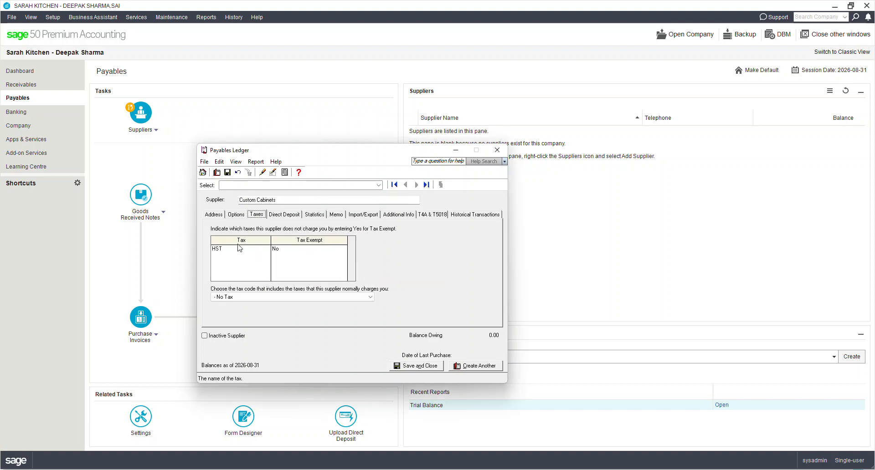
pyautogui.click(246, 297)
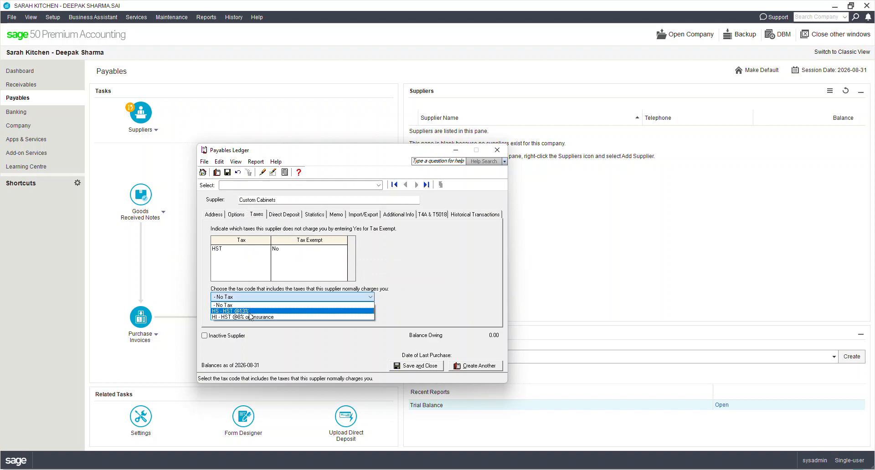
pyautogui.click(249, 313)
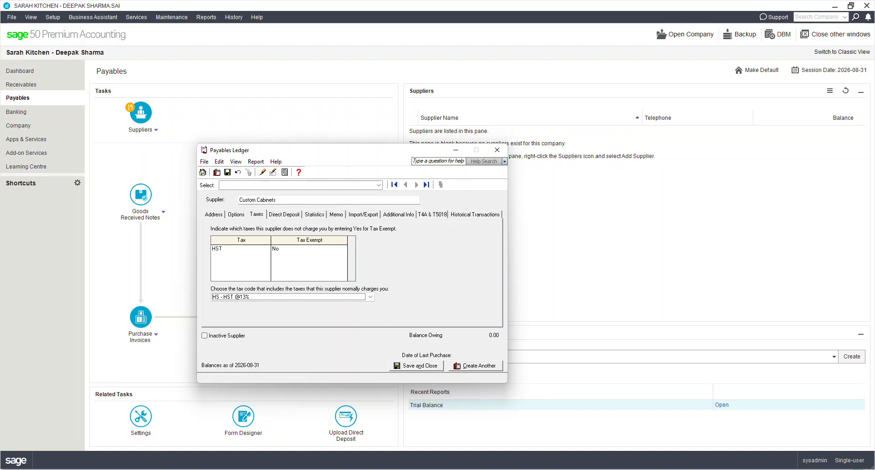
pyautogui.click(281, 217)
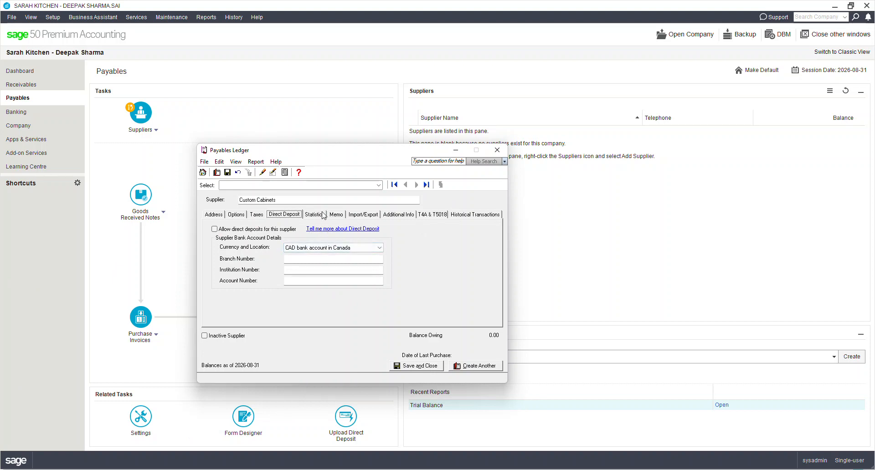
pyautogui.click(467, 217)
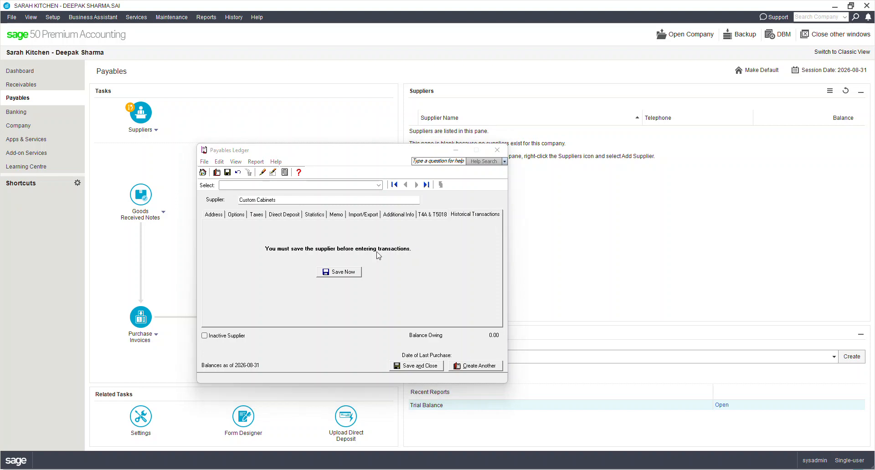
pyautogui.click(352, 272)
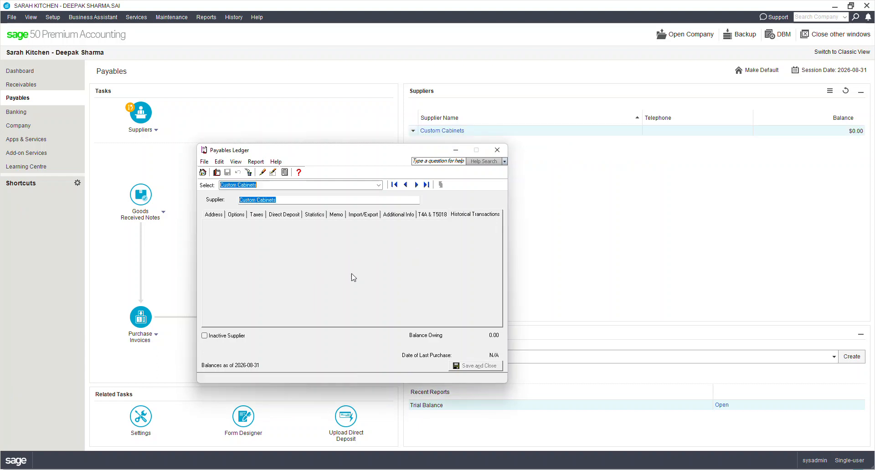
# Step: Start a historical invoice for Custom Cabinets with invoice number 3620 dated 2026-08-16
pyautogui.click(437, 255)
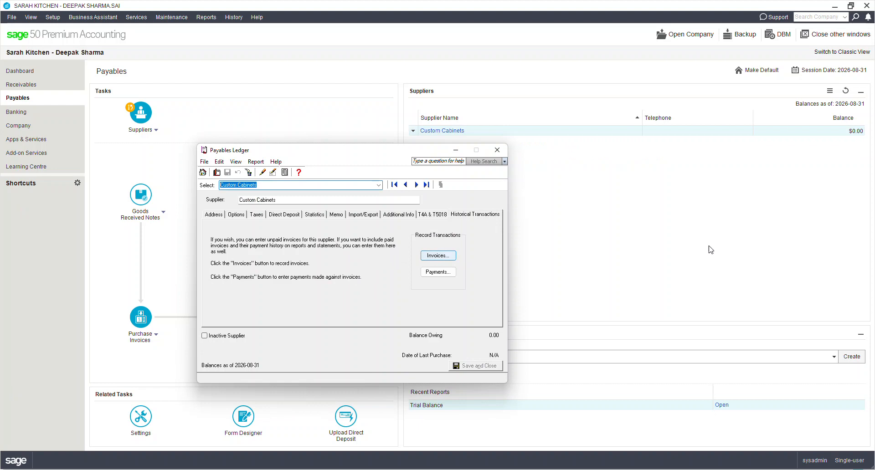
pyautogui.click(438, 256)
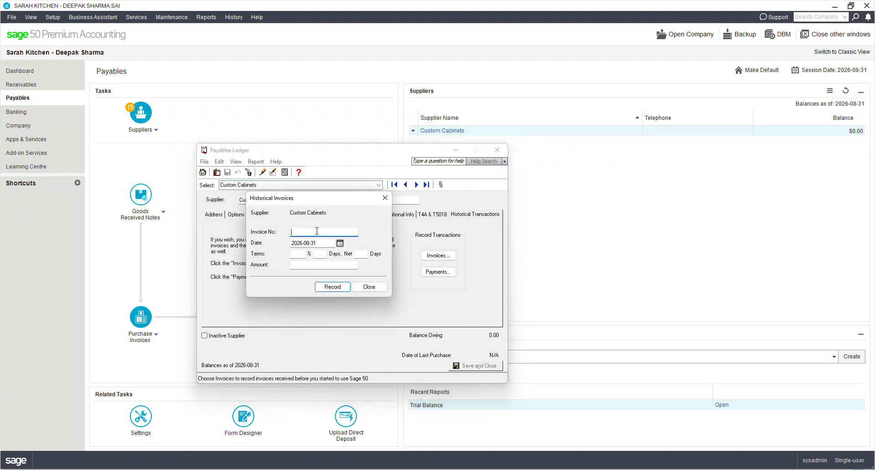
pyautogui.write('3620')
pyautogui.press('Tab')
pyautogui.click(340, 243)
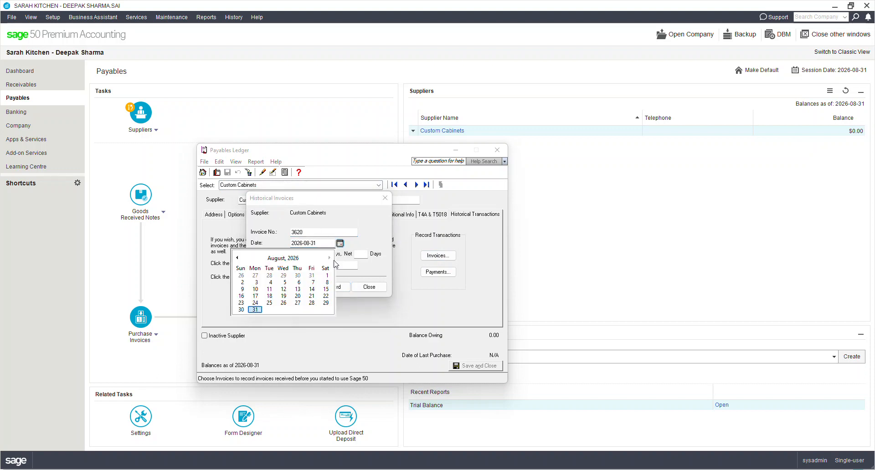
pyautogui.click(241, 297)
pyautogui.click(301, 254)
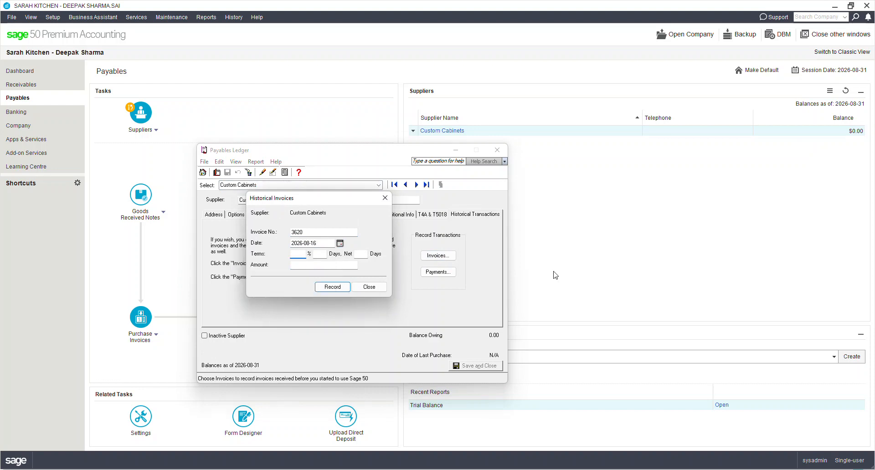
# Step: Set the invoice terms to 2% in 10 days, net 30, enter the amount 8,825.30, and record the invoice
pyautogui.write('2')
pyautogui.press('Tab')
pyautogui.write('10')
pyautogui.press('Tab')
pyautogui.press('Tab')
pyautogui.write('8,825.30')
pyautogui.press('Tab')
pyautogui.click(340, 288)
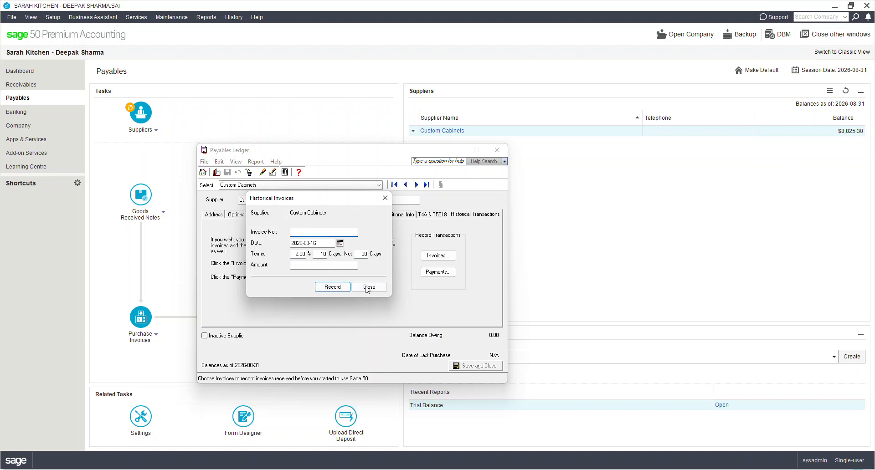
pyautogui.click(369, 288)
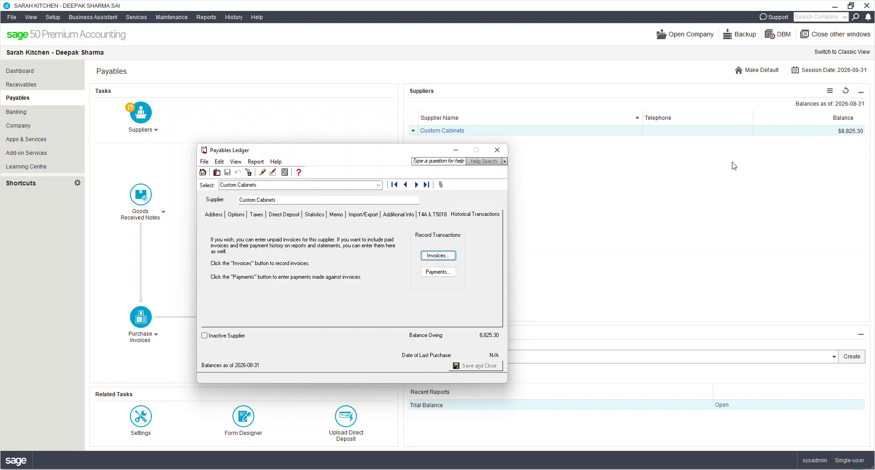
# Step: Start another supplier record named Kitchen Gardets Inc and show its address details
pyautogui.click(214, 173)
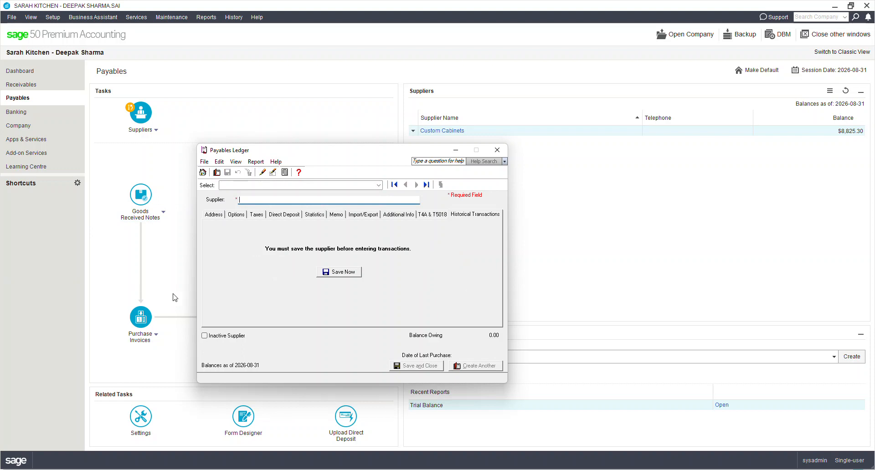
pyautogui.write('Kitch')
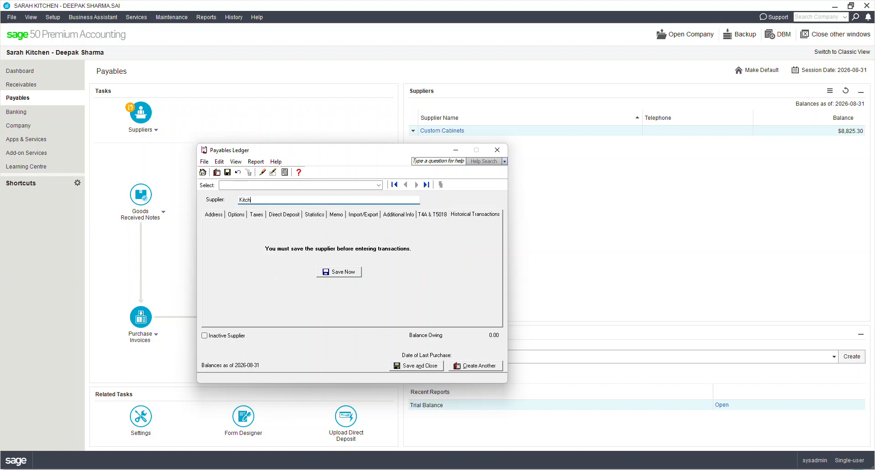
pyautogui.write('en Gardetns')
pyautogui.press('BackSpace')
pyautogui.press('BackSpace')
pyautogui.press('BackSpace')
pyautogui.press('BackSpace')
pyautogui.write('s I')
pyautogui.click(214, 214)
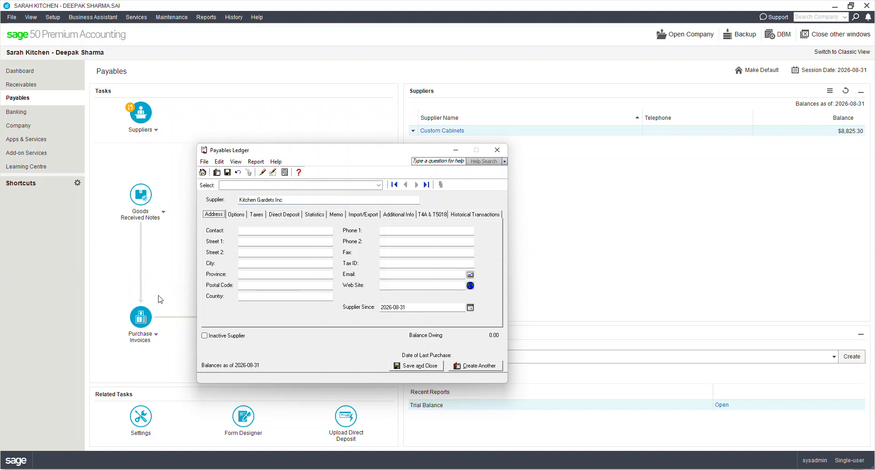
# Step: Set Kitchen Gardets Inc's early payment terms to 2% in 10 days, net 30, with discounts calculated before tax
pyautogui.click(236, 215)
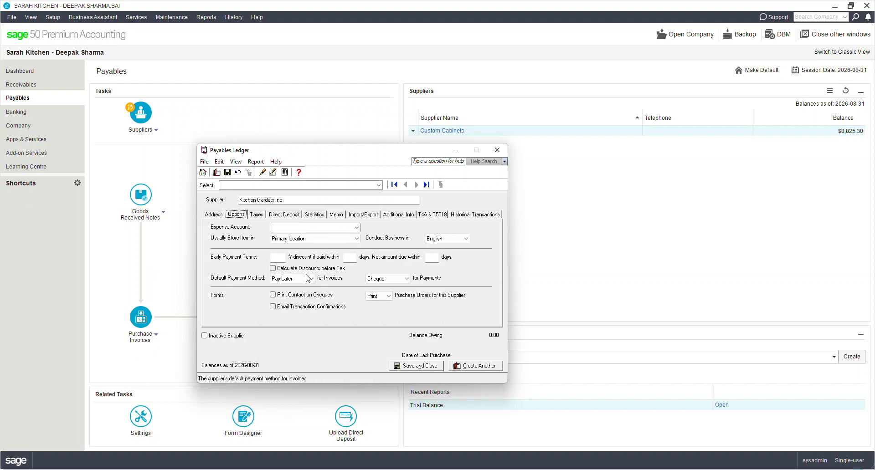
pyautogui.click(274, 269)
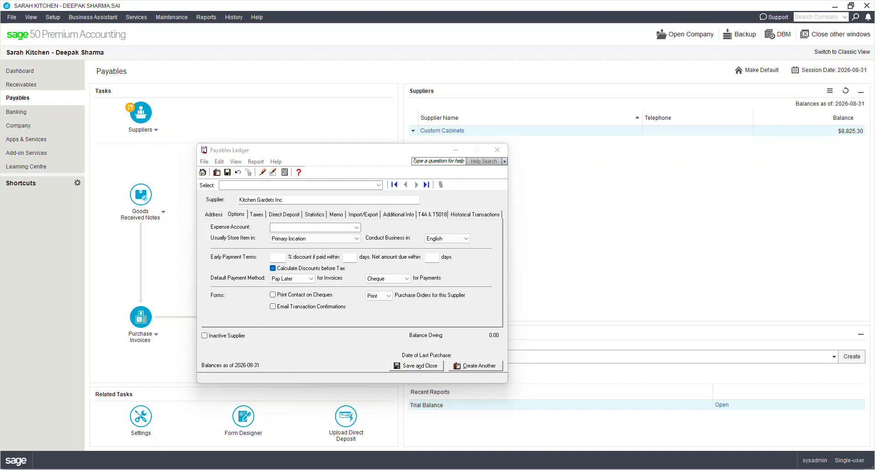
pyautogui.click(277, 258)
pyautogui.write('2')
pyautogui.press('Tab')
pyautogui.write('10')
pyautogui.press('Tab')
pyautogui.write('30')
pyautogui.press('Tab')
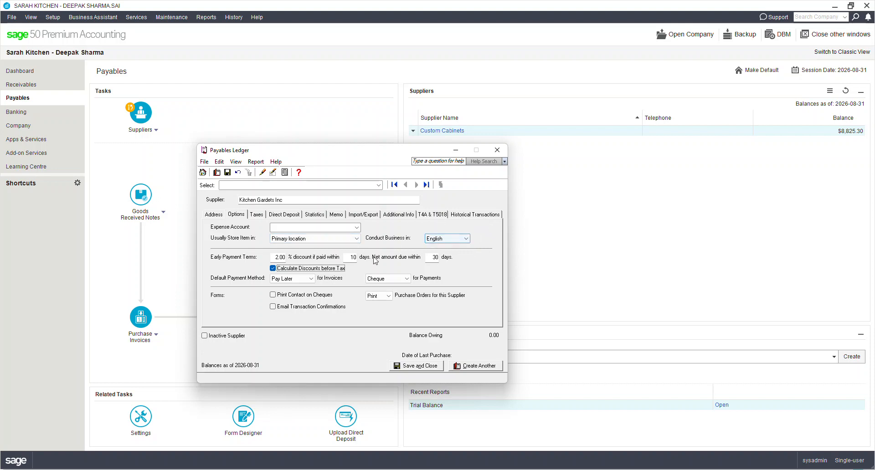
# Step: Save the Kitchen Gardets Inc record and start a historical invoice numbered 600 dated 2026-08-20
pyautogui.click(465, 218)
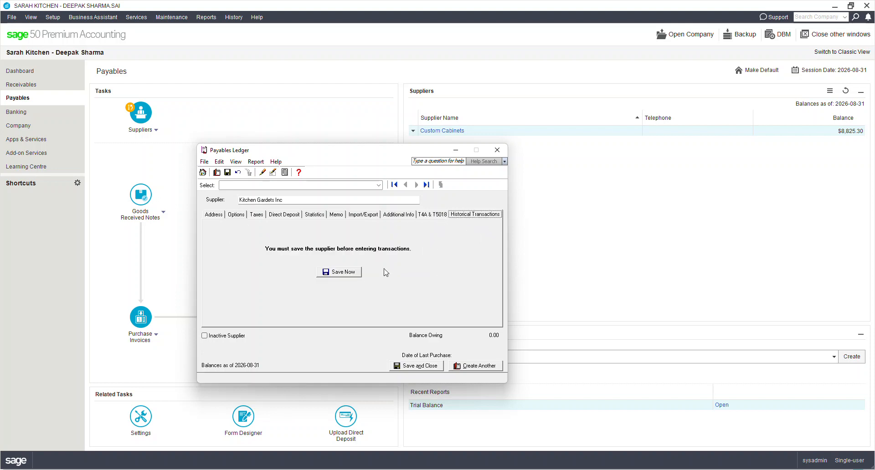
pyautogui.click(339, 272)
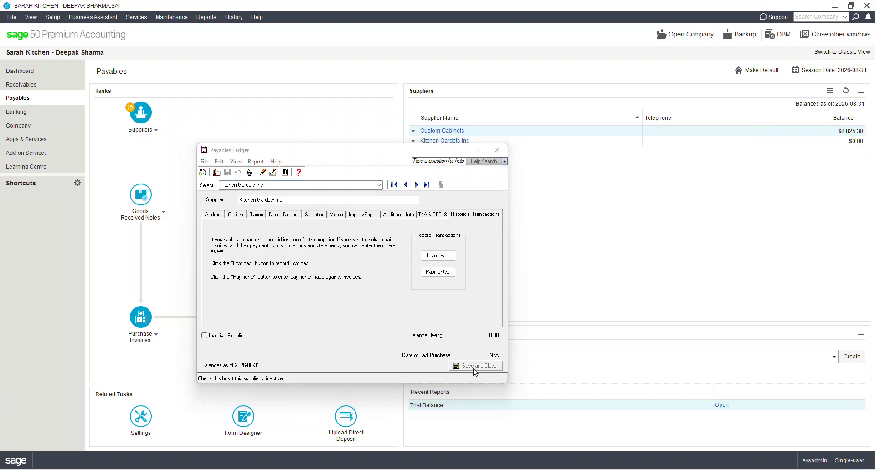
pyautogui.click(440, 258)
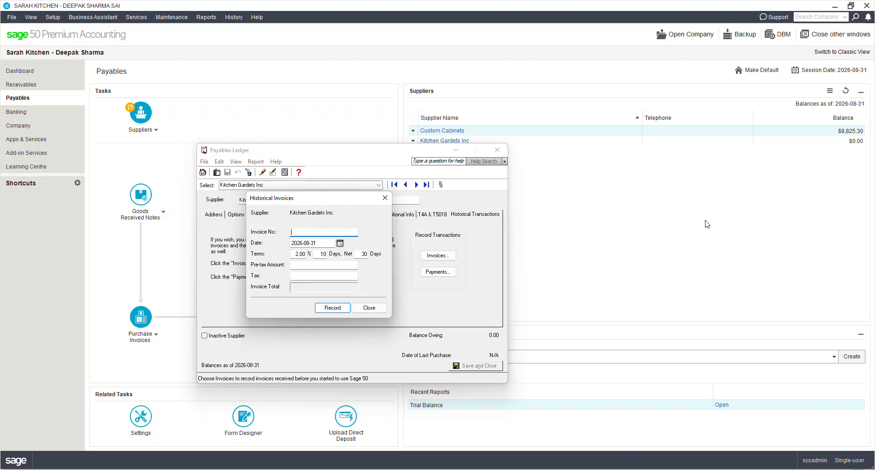
pyautogui.write('2650')
pyautogui.press('Tab')
pyautogui.hotkey('shift', 'Tab')
pyautogui.write('600')
pyautogui.press('Tab')
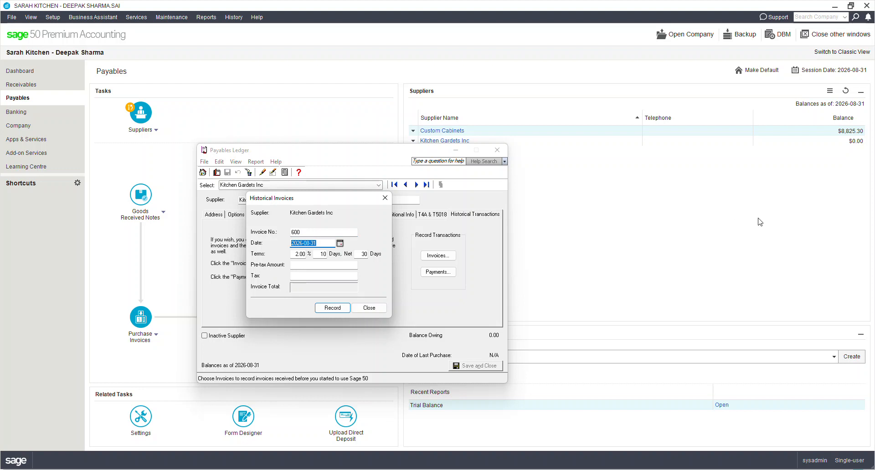
pyautogui.click(340, 243)
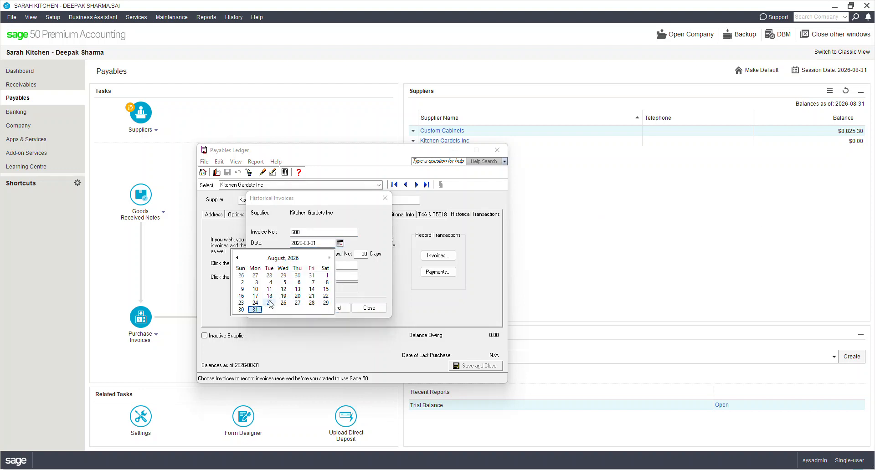
pyautogui.click(300, 298)
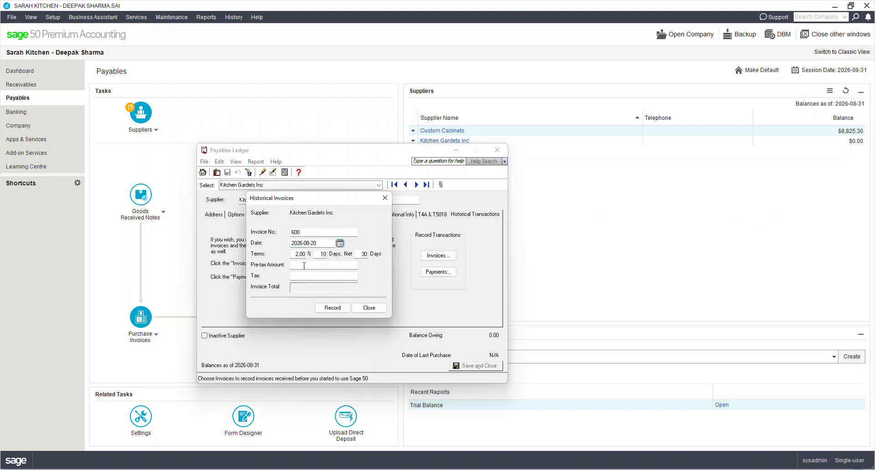
# Step: Enter a pre-tax amount of 2,650.00 and tax of 344.50, record the invoice, and close the historical invoice entry
pyautogui.write('2,650')
pyautogui.press('Tab')
pyautogui.write('344.5')
pyautogui.press('Tab')
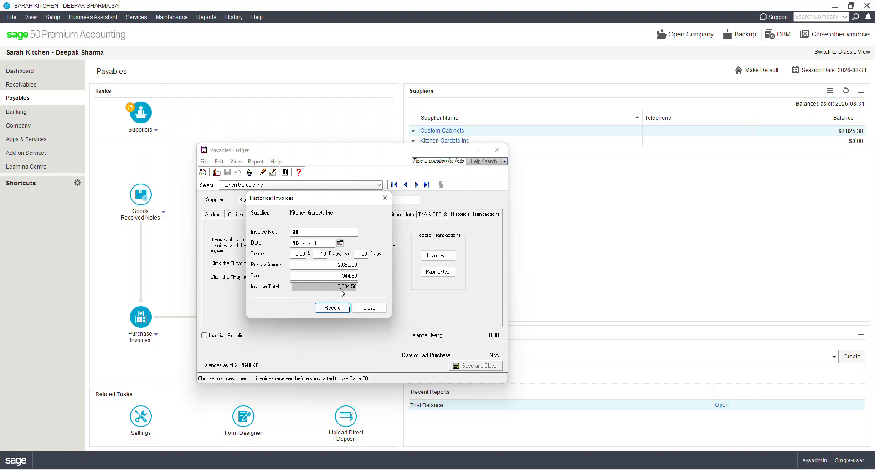
pyautogui.click(337, 309)
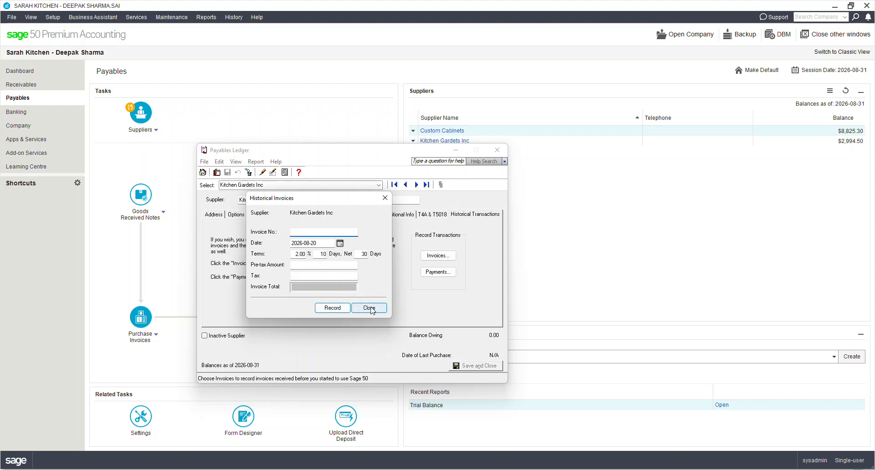
pyautogui.click(367, 310)
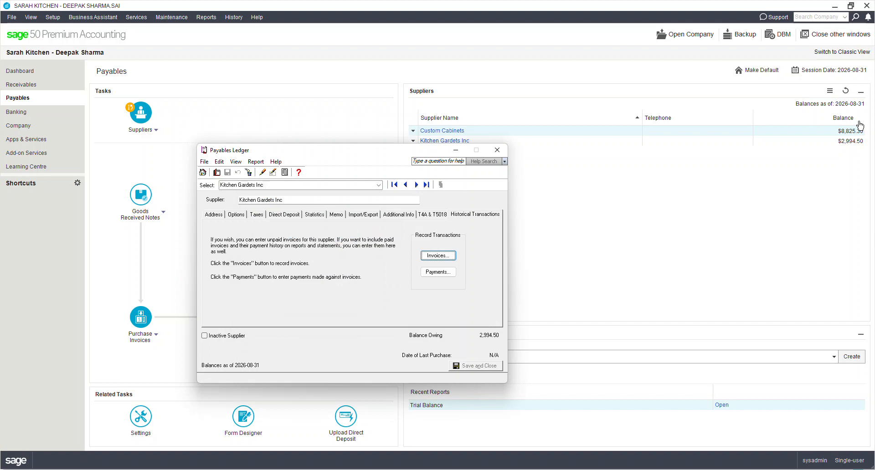
# Step: Start a supplier record named Office Stationary and set its expense account to 5320 Store Salaries
pyautogui.click(217, 172)
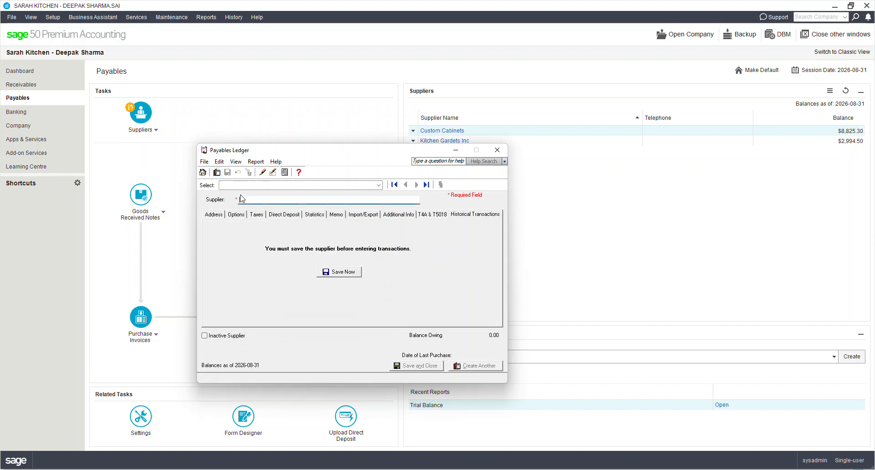
pyautogui.write('Your')
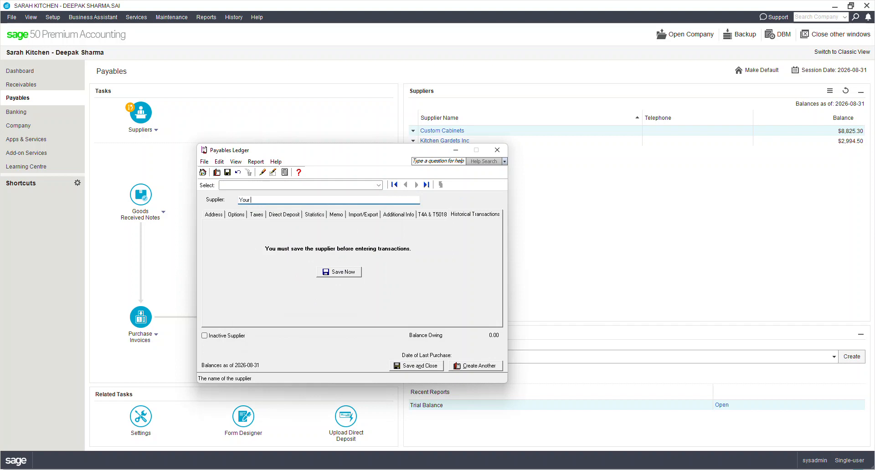
pyautogui.press('BackSpace')
pyautogui.press('BackSpace')
pyautogui.write('Office')
pyautogui.click(204, 216)
pyautogui.click(236, 215)
pyautogui.click(357, 228)
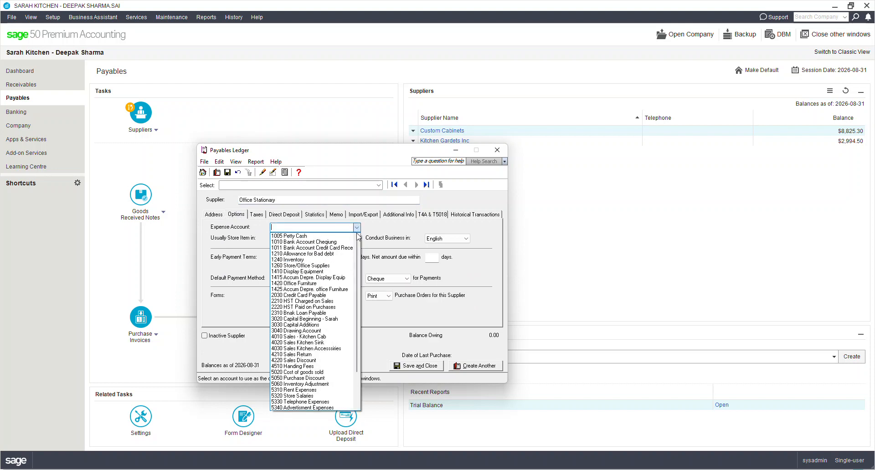
pyautogui.scroll(-3, 311, 322)
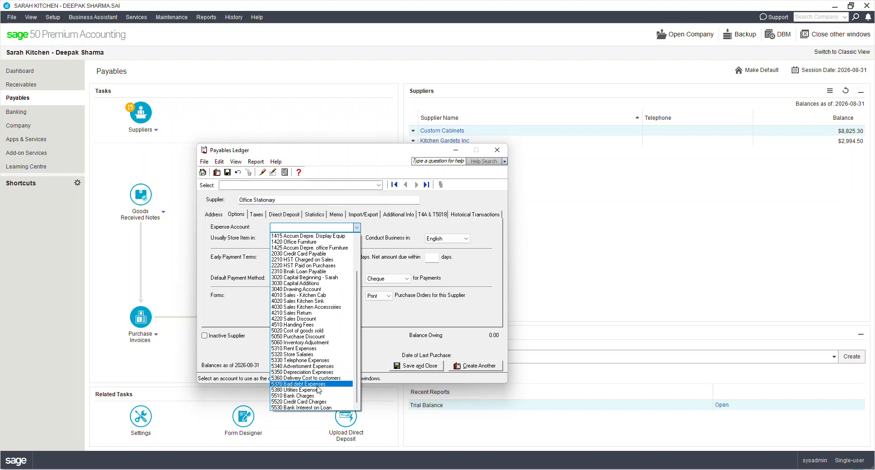
pyautogui.click(318, 355)
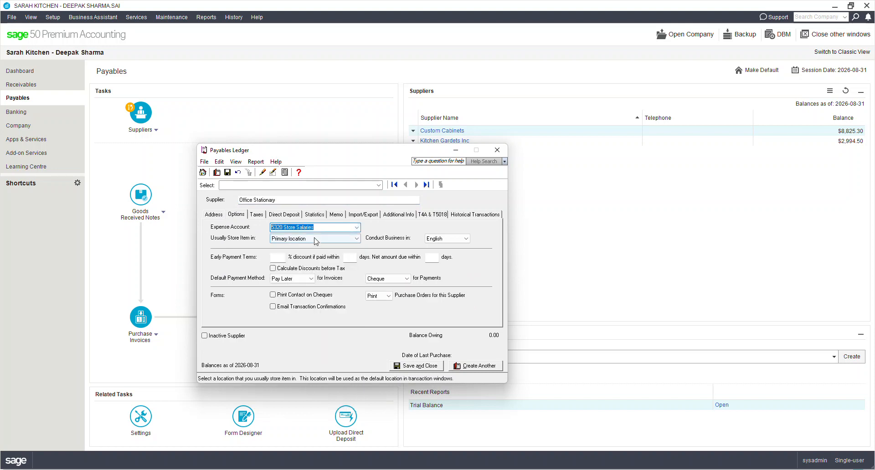
# Step: Set Office Stationary's early payment terms to 2% in 10 days, net 30, with discounts calculated before tax
pyautogui.click(279, 257)
pyautogui.write('2')
pyautogui.press('Tab')
pyautogui.write('10')
pyautogui.press('Tab')
pyautogui.write('30')
pyautogui.press('Tab')
pyautogui.press('space')
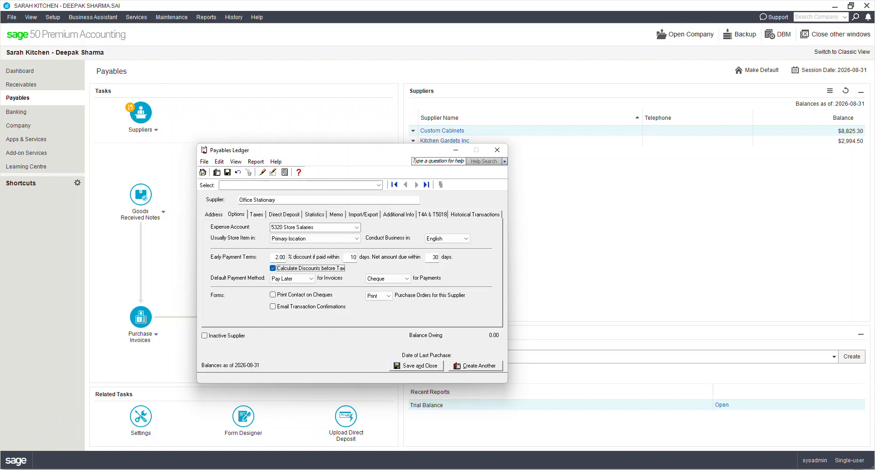
pyautogui.click(257, 215)
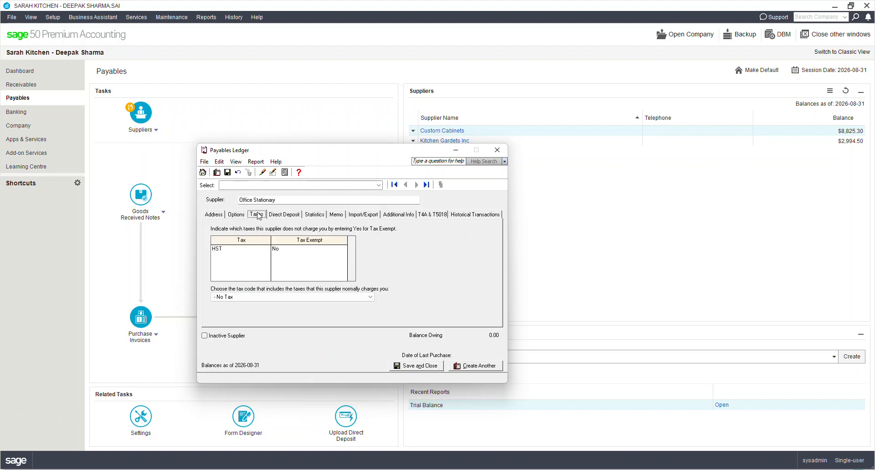
pyautogui.click(247, 297)
pyautogui.click(246, 315)
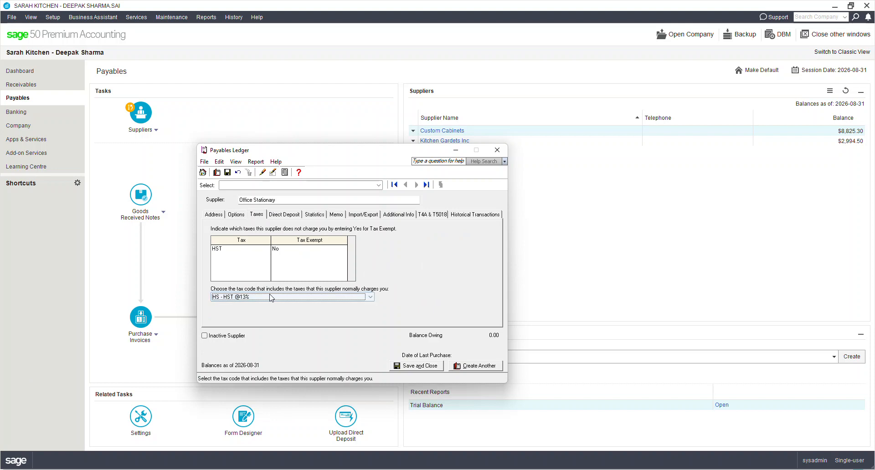
pyautogui.click(465, 215)
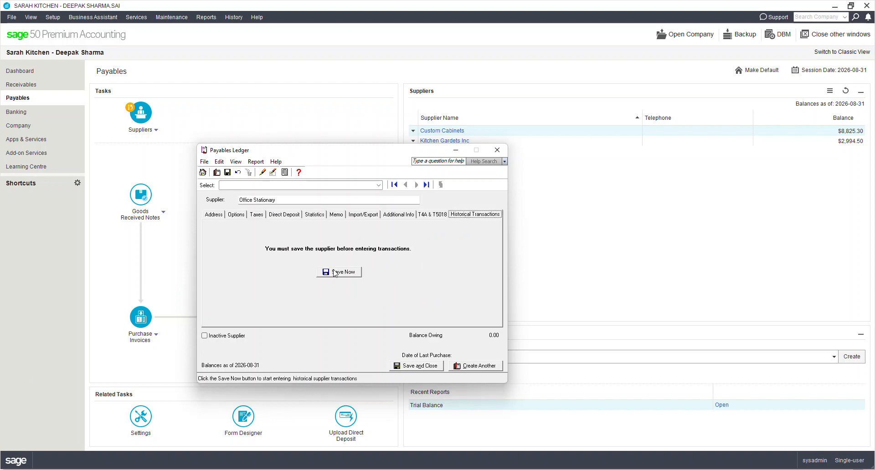
pyautogui.click(337, 272)
# Step: Start a historical invoice for Office Stationary with invoice number 5628 dated 2026-08-25
pyautogui.click(439, 255)
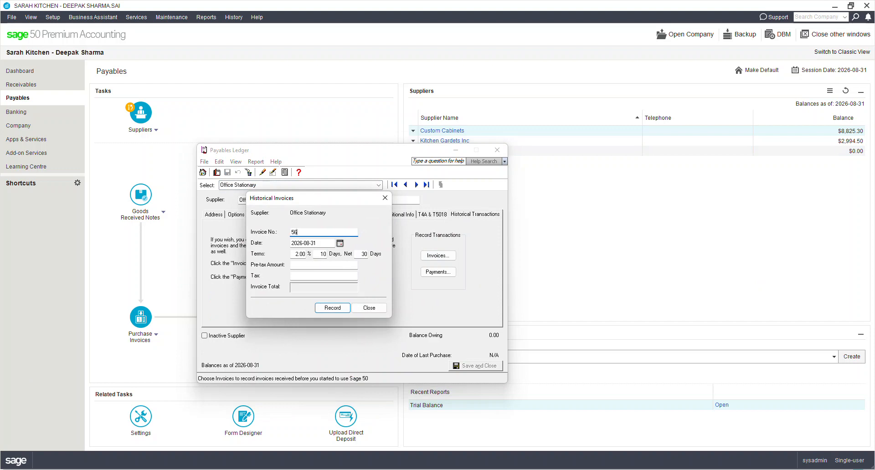
pyautogui.press('Tab')
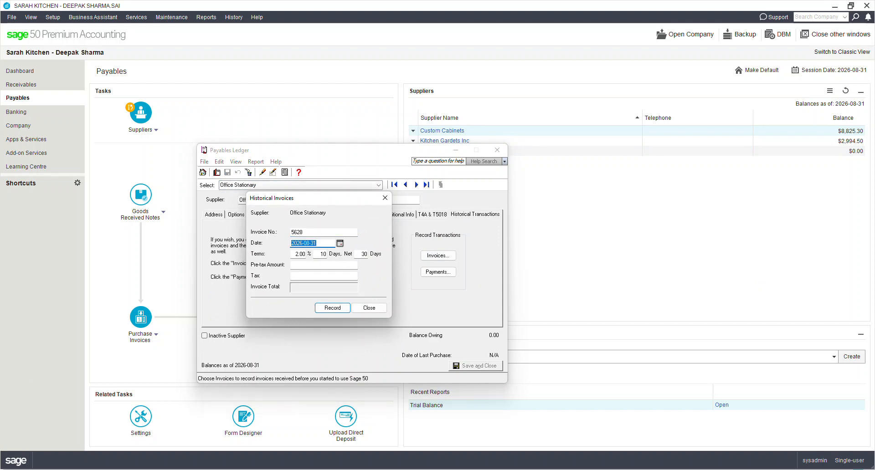
pyautogui.click(339, 244)
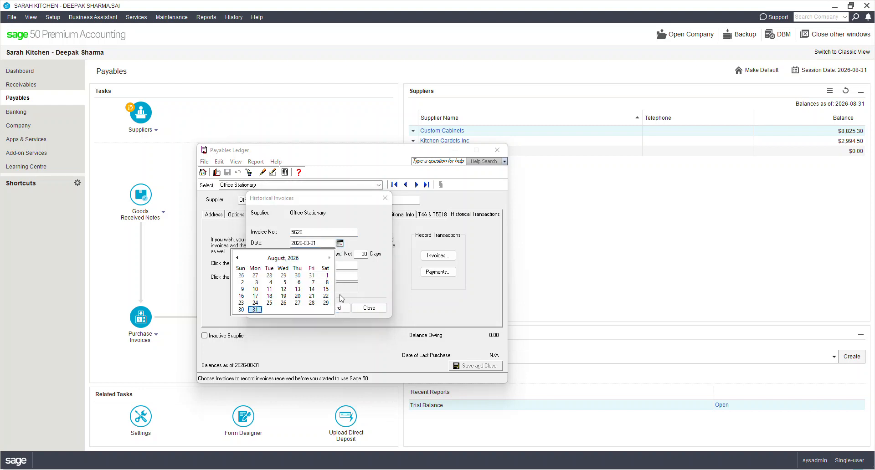
pyautogui.click(268, 303)
# Step: Enter a pre-tax amount of 278.27 and tax of 36.18, record the invoice, and close the supplier ledger
pyautogui.click(300, 265)
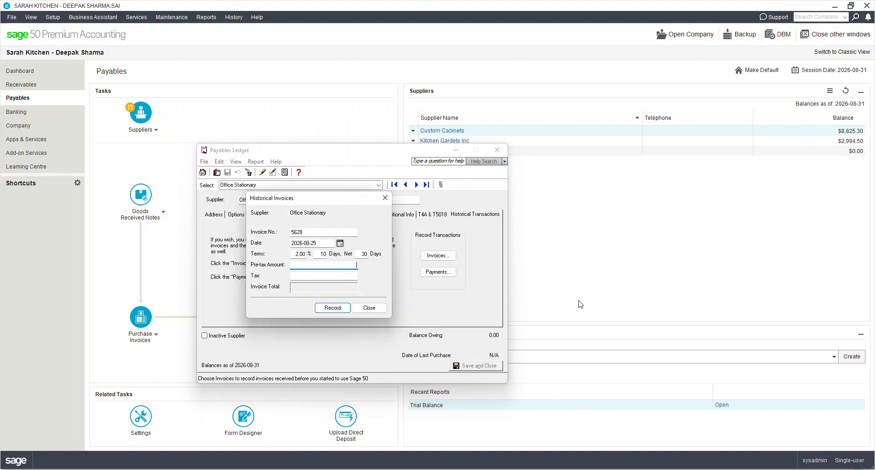
pyautogui.write('278.27')
pyautogui.press('Tab')
pyautogui.write('36')
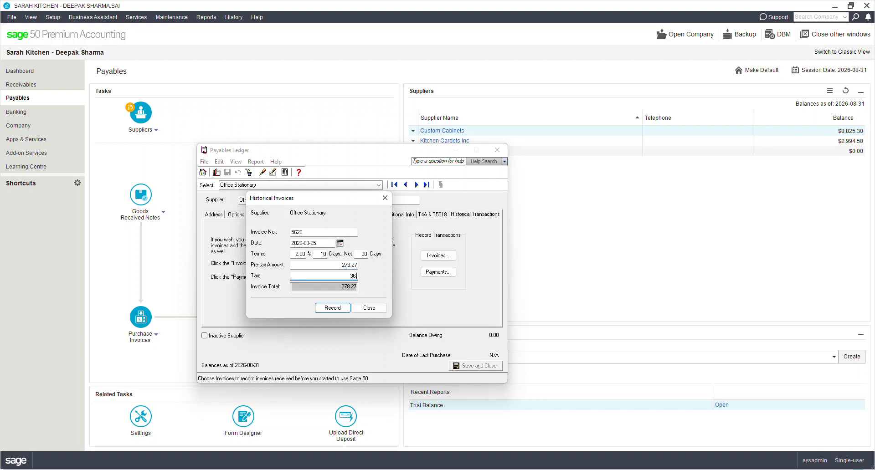
pyautogui.write('.18')
pyautogui.press('Tab')
pyautogui.click(333, 308)
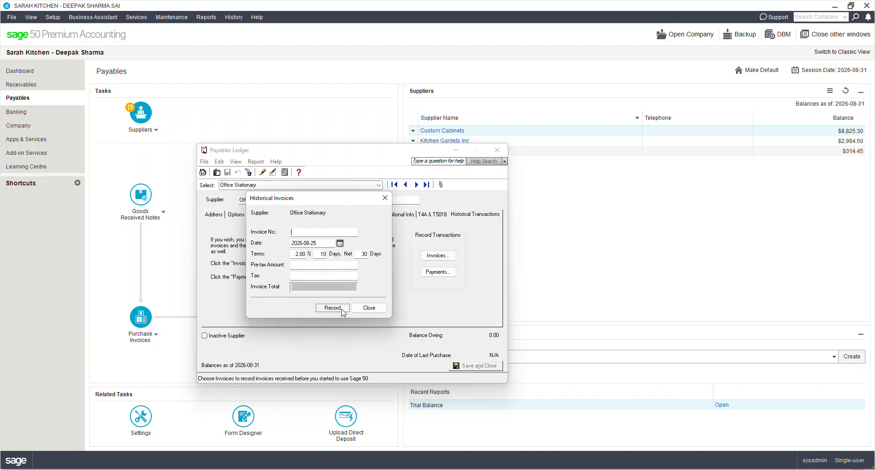
pyautogui.click(383, 308)
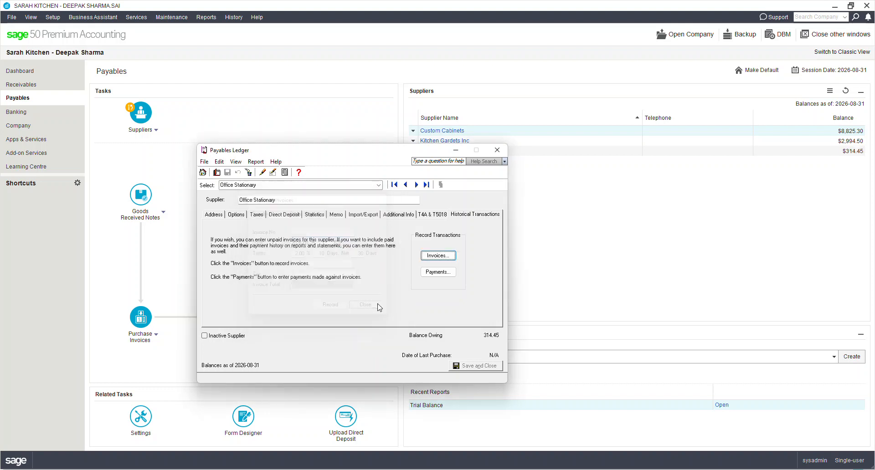
pyautogui.click(497, 150)
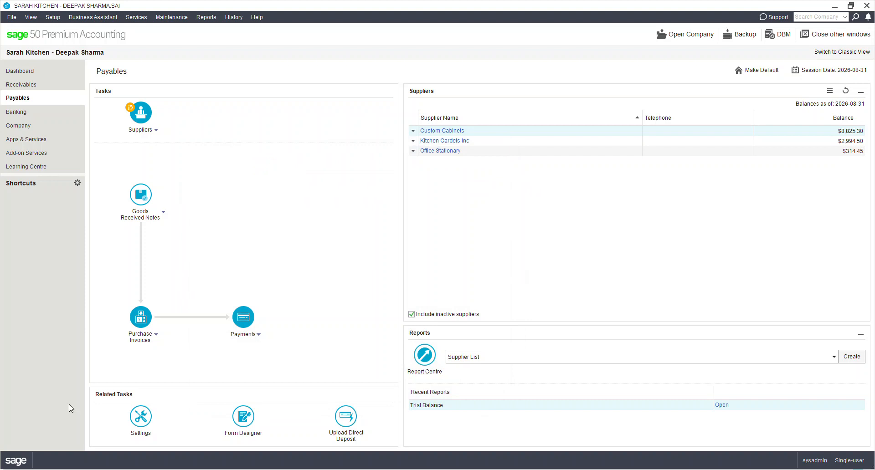
# Step: Start a customer record named Chaiken Home Depot in Receivables and set its revenue account to 4010 Sales - Kitchen Cab
pyautogui.click(27, 84)
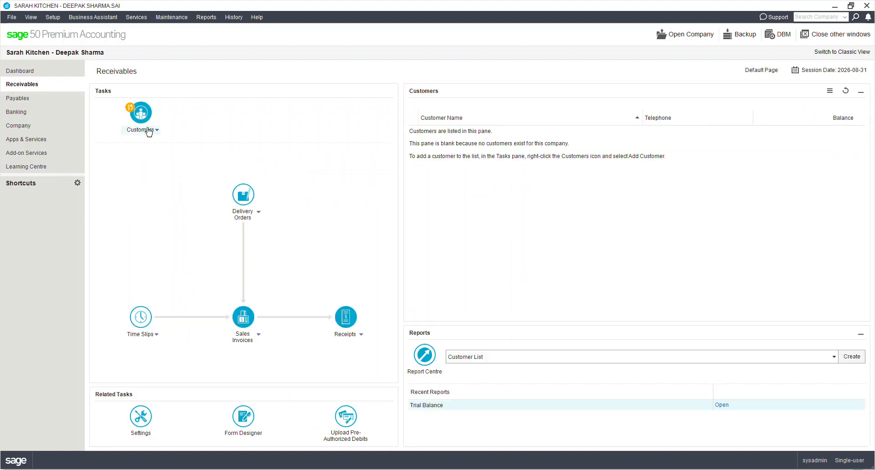
pyautogui.click(147, 130)
pyautogui.click(152, 152)
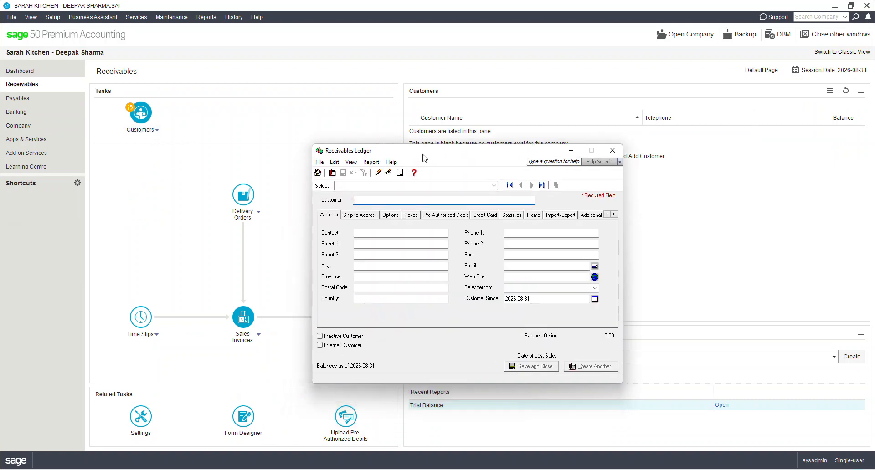
pyautogui.write('Chaiken')
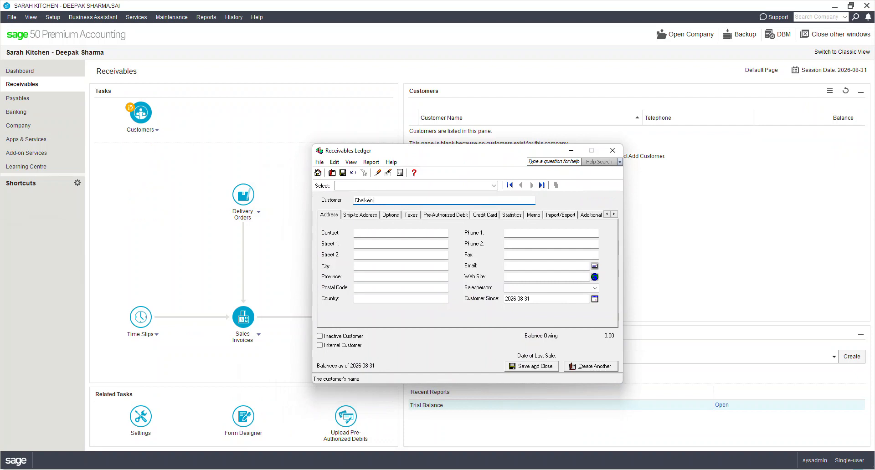
pyautogui.write('Home De')
pyautogui.press('Tab')
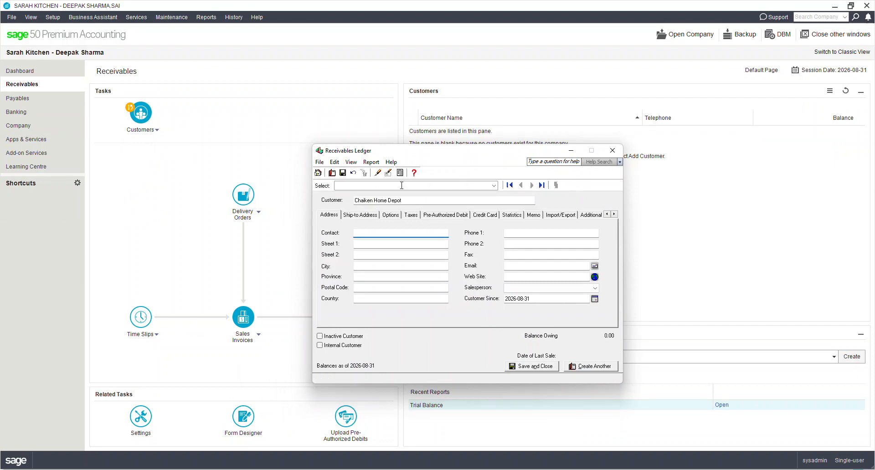
pyautogui.click(391, 215)
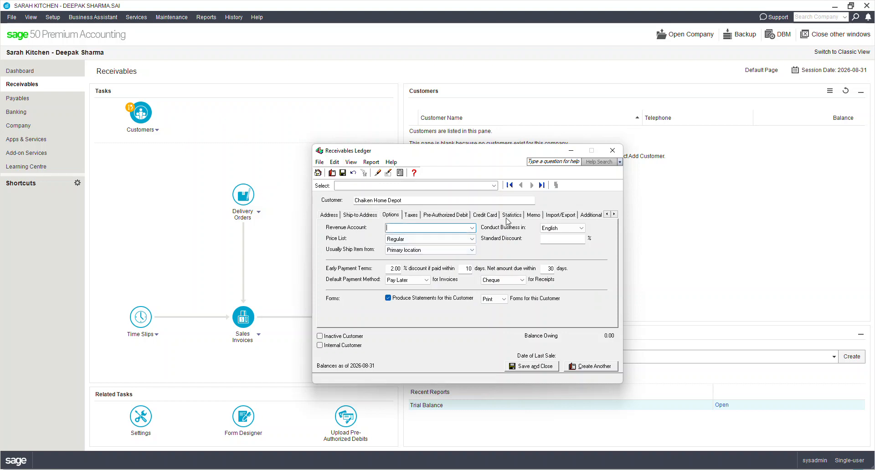
pyautogui.press('Tab')
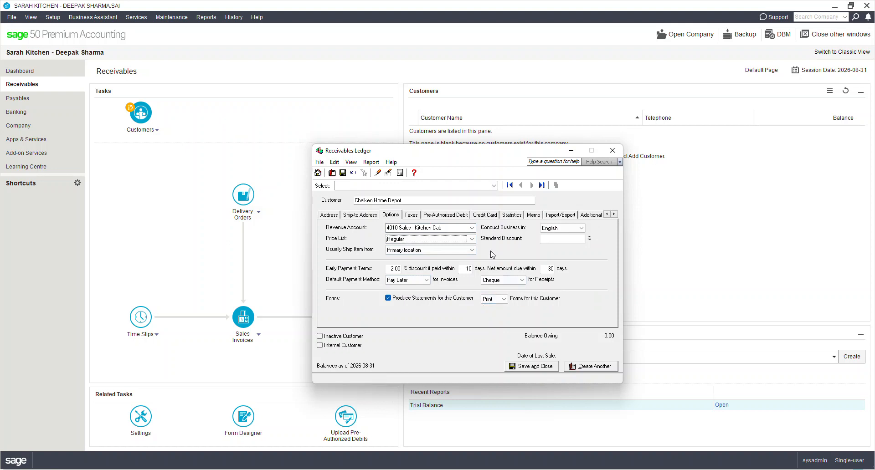
pyautogui.click(408, 217)
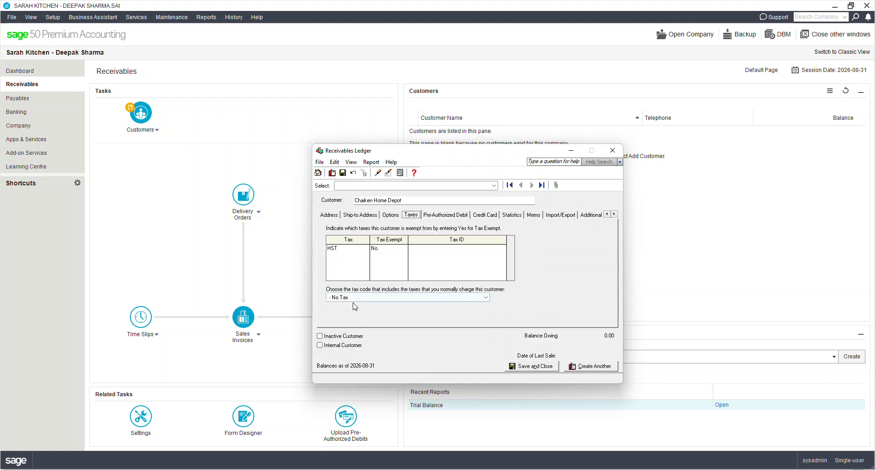
pyautogui.click(367, 297)
pyautogui.click(360, 313)
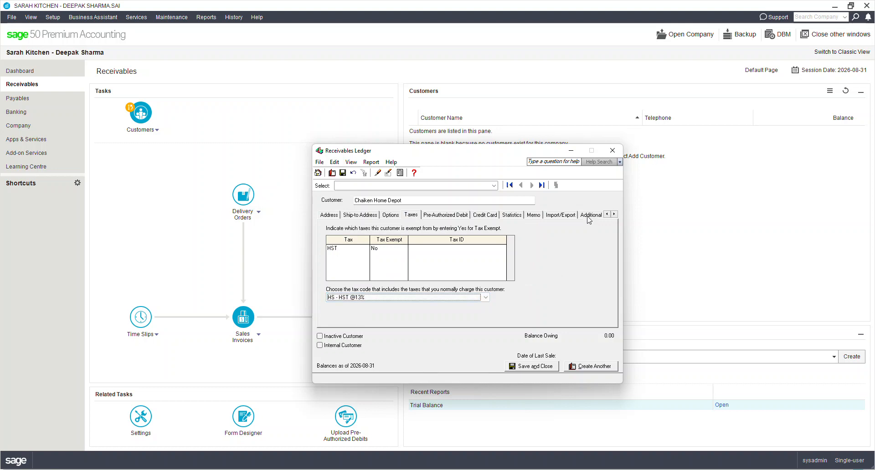
# Step: Set Chaiken Home Depot's credit limit to 1500 and save the record to allow historical transactions
pyautogui.click(588, 216)
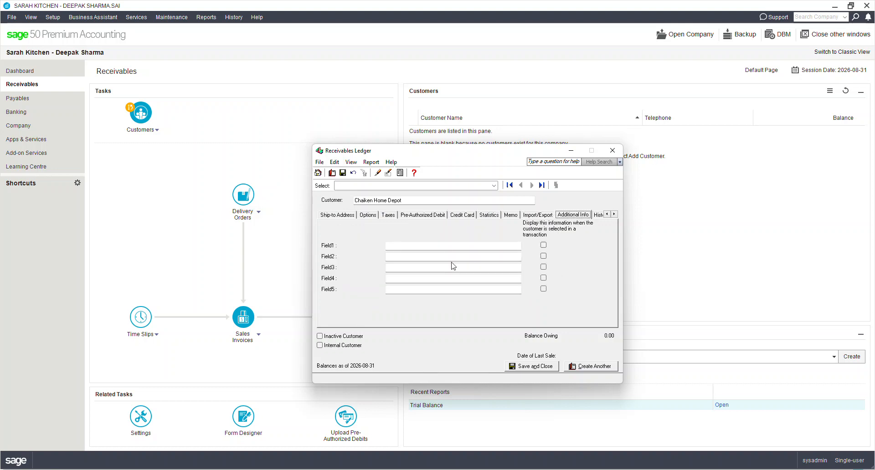
pyautogui.click(490, 216)
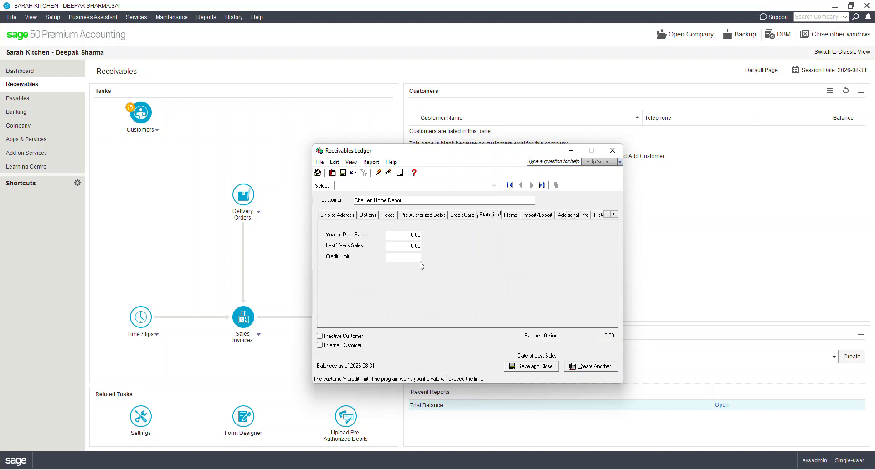
pyautogui.write('1500')
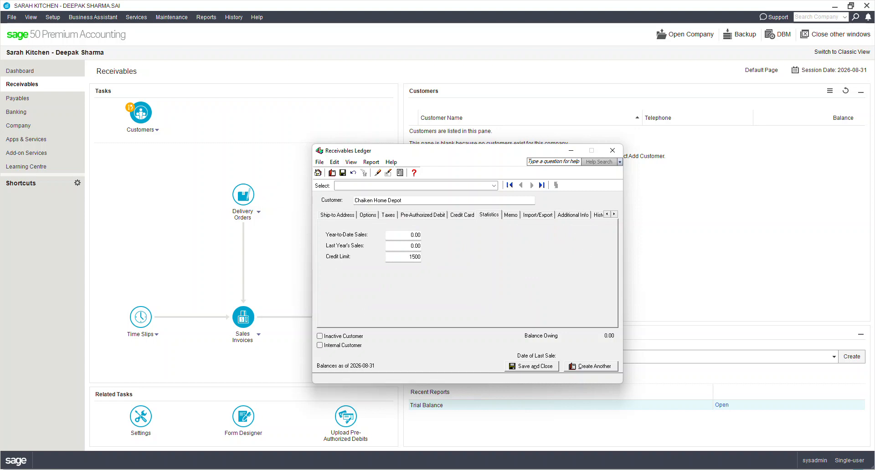
pyautogui.press('Tab')
pyautogui.click(599, 215)
pyautogui.click(456, 275)
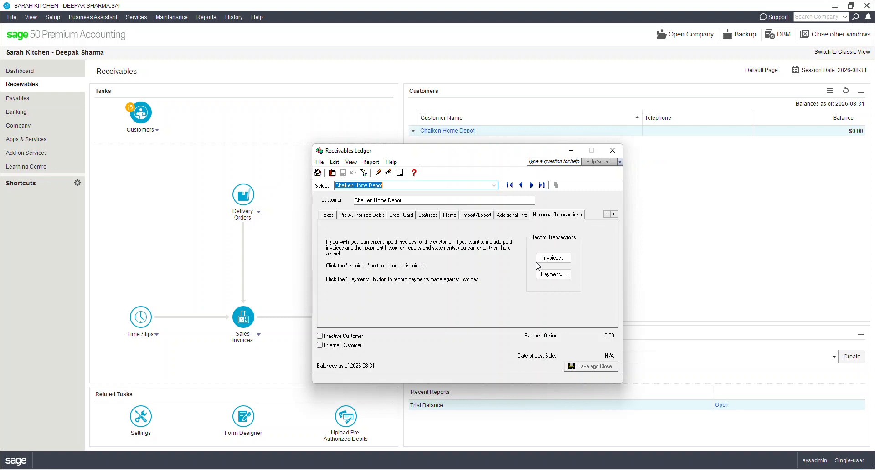
# Step: Start a historical invoice for Chaiken Home Depot with invoice number 598 dated 2026-08-23
pyautogui.click(553, 259)
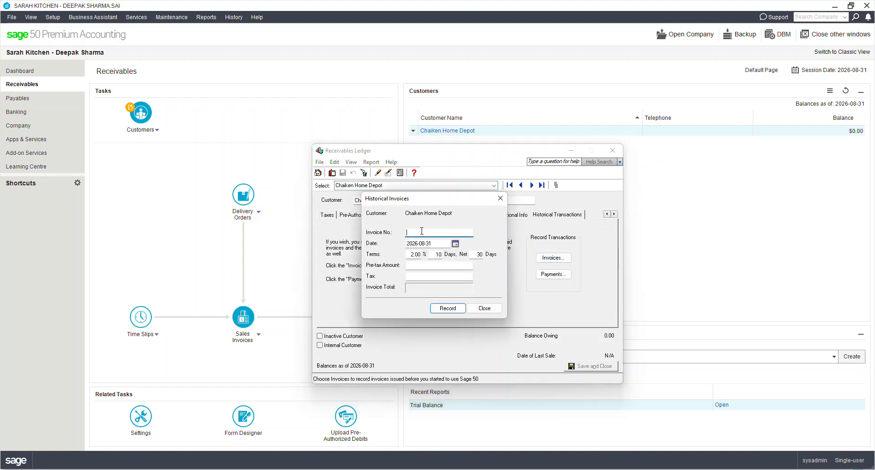
pyautogui.write('598')
pyautogui.press('Tab')
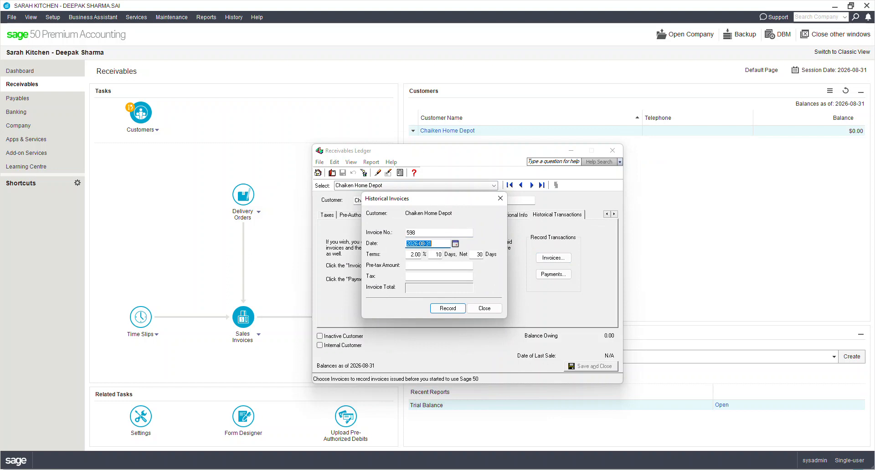
pyautogui.click(455, 244)
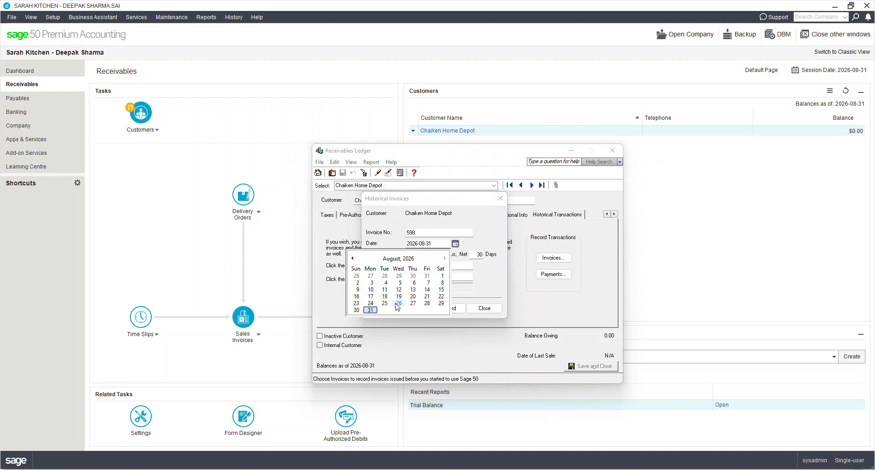
pyautogui.click(356, 303)
# Step: Enter a pre-tax amount of 4,760.00 and tax of 618.80, record the invoice, and close the historical invoice entry
pyautogui.click(457, 266)
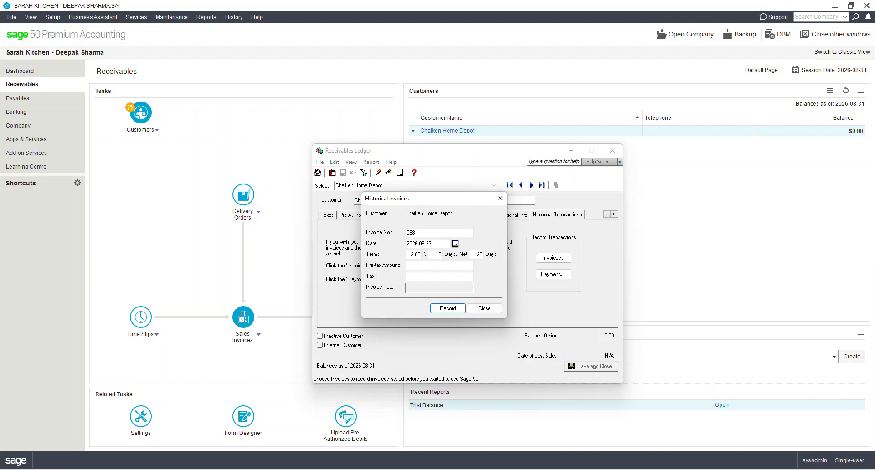
pyautogui.write('4,76')
pyautogui.write('0')
pyautogui.press('Tab')
pyautogui.write('618.8')
pyautogui.press('Tab')
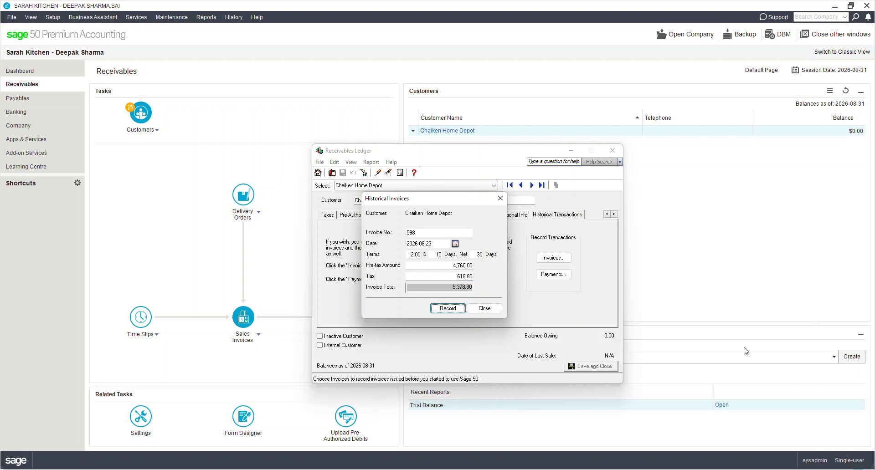
pyautogui.click(454, 311)
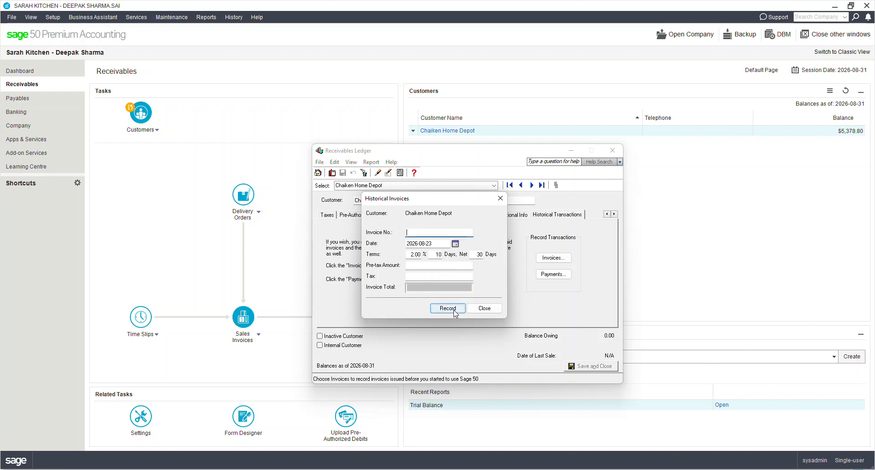
pyautogui.click(494, 309)
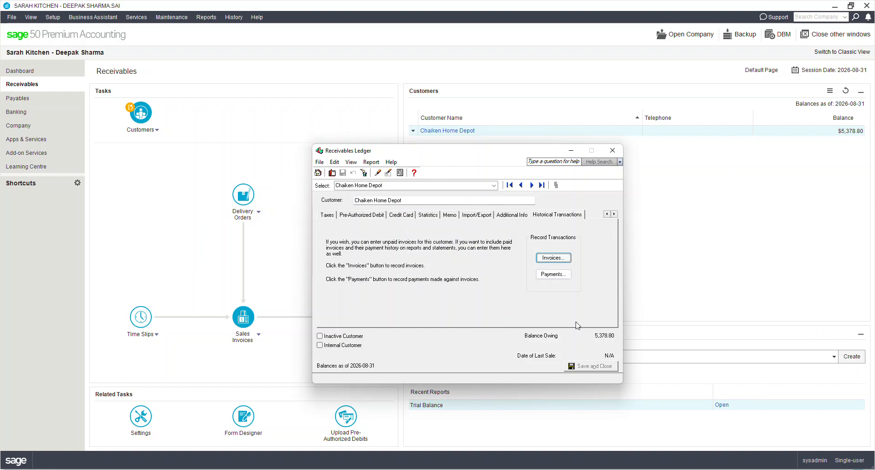
# Step: Start another customer record named Lees Department Store
pyautogui.hotkey('ctrl', 'n')
pyautogui.write('Lees Depa')
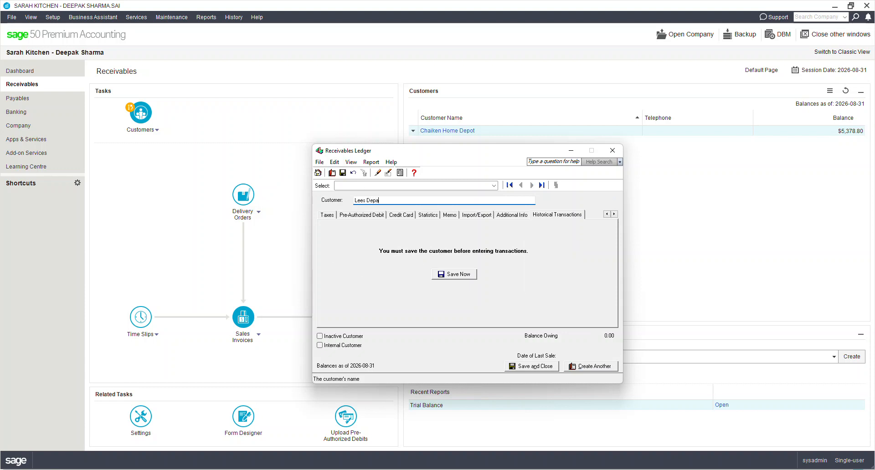
pyautogui.write('rtment Store')
pyautogui.press('Tab')
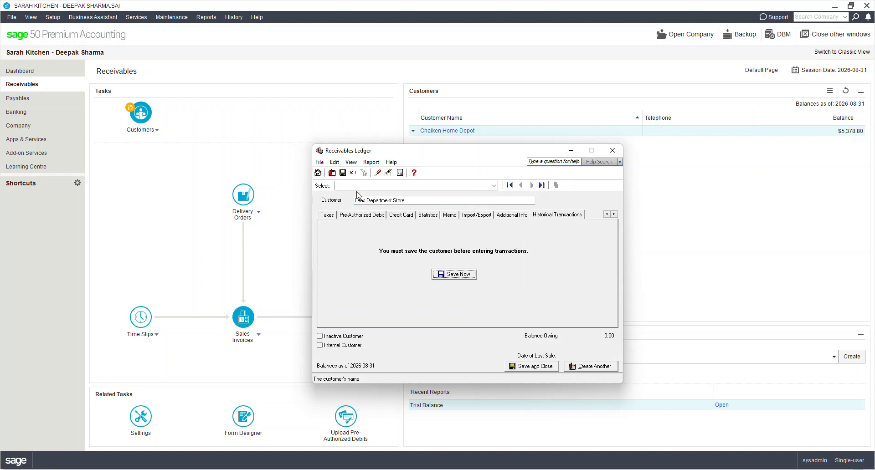
# Step: Set the revenue account for Lees Department Store to 4010 Sales - Kitchen Cab
pyautogui.click(326, 217)
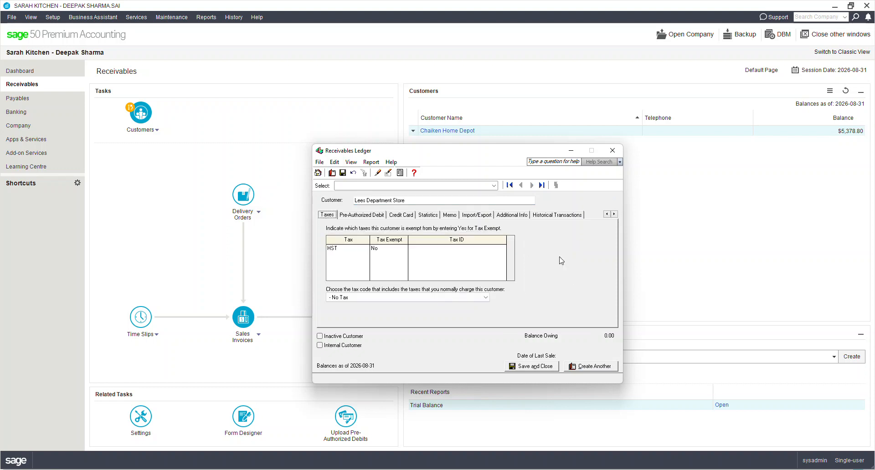
pyautogui.click(608, 214)
pyautogui.click(329, 214)
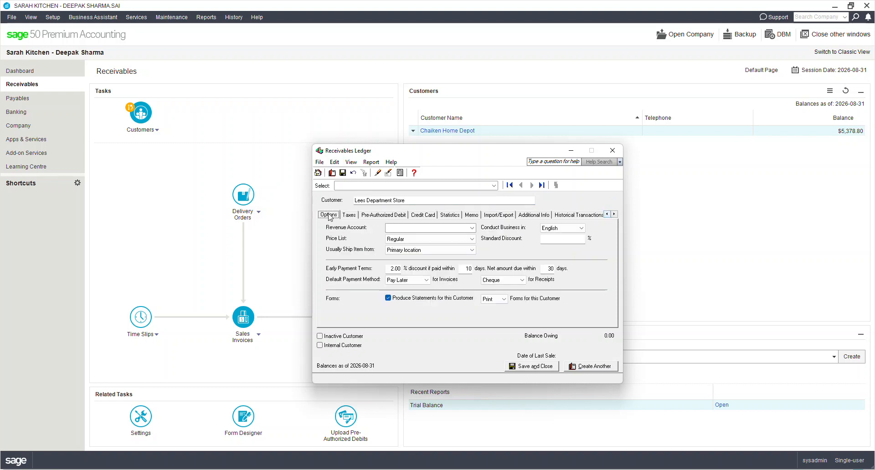
pyautogui.click(429, 229)
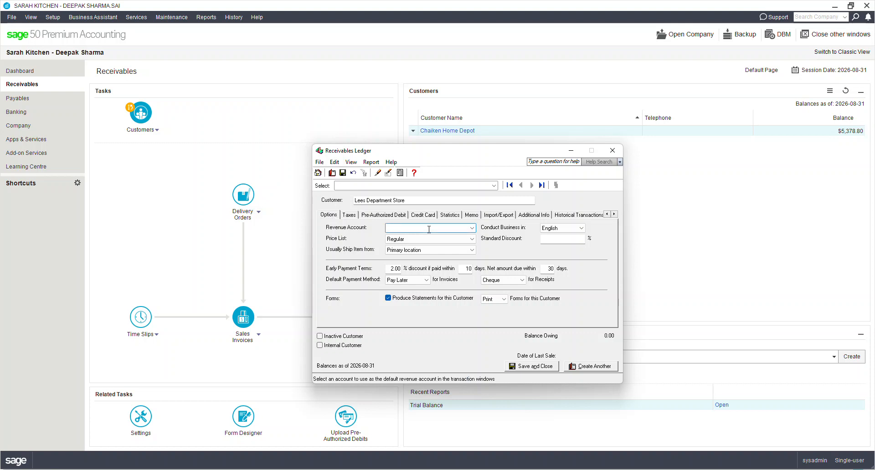
pyautogui.write('4010')
pyautogui.press('Tab')
pyautogui.press('Tab')
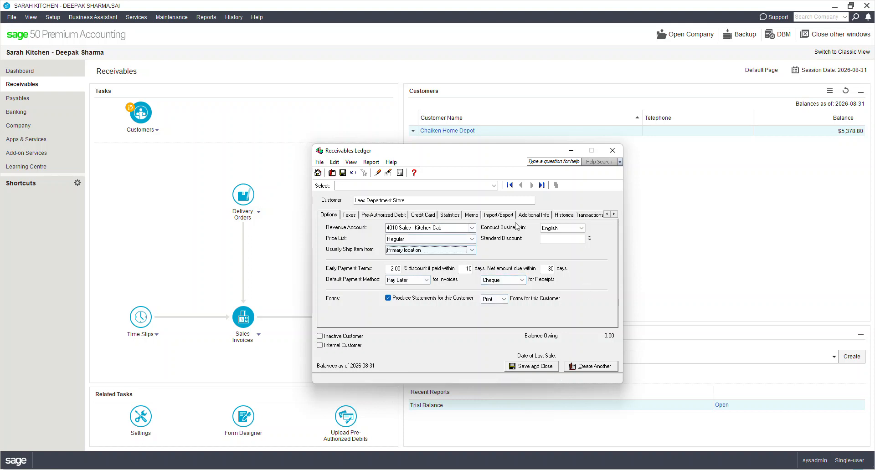
# Step: Set Lees Department Store's credit limit to 15,000 and save the record to allow historical transactions
pyautogui.click(449, 215)
pyautogui.click(403, 257)
pyautogui.write('15000')
pyautogui.press('Tab')
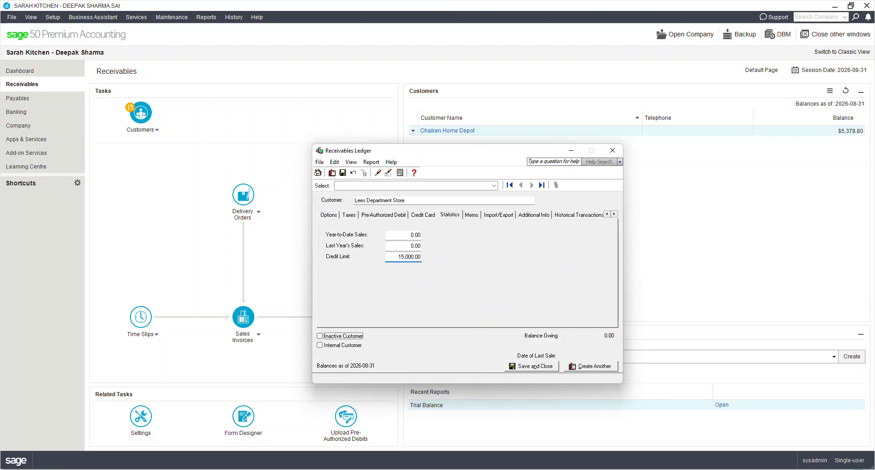
pyautogui.click(590, 214)
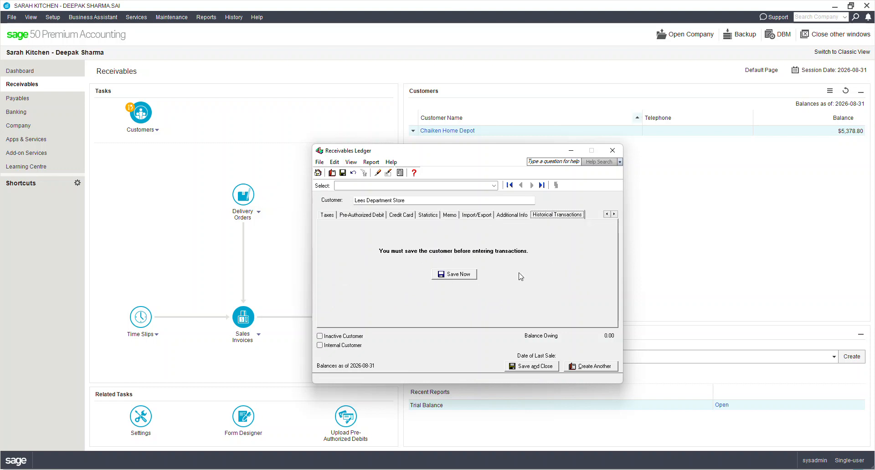
pyautogui.click(454, 274)
# Step: Start a historical invoice for Lees Department Store with invoice number 613 dated 2026-08-28
pyautogui.click(554, 258)
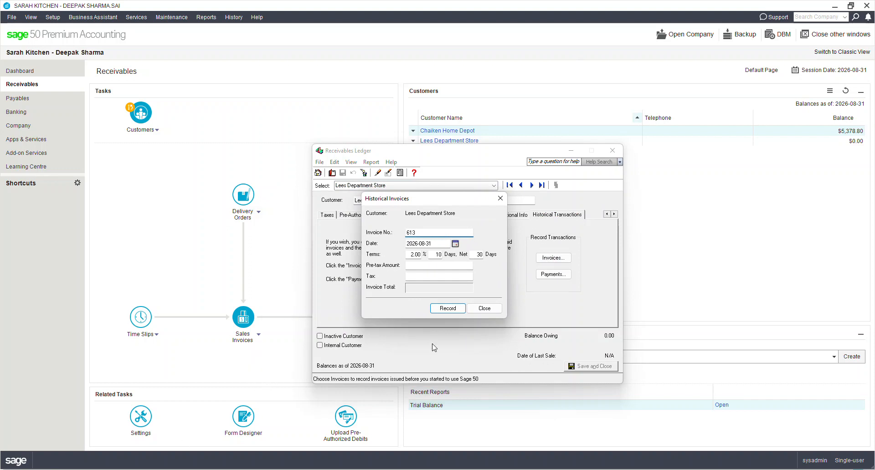
pyautogui.click(455, 244)
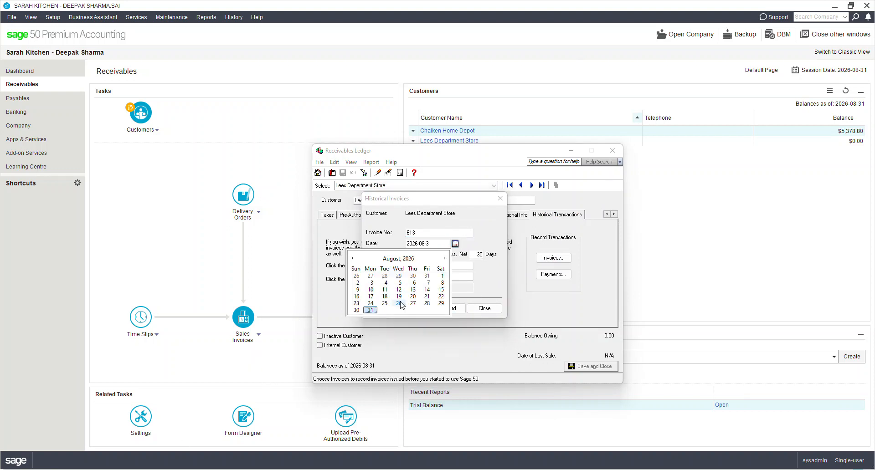
pyautogui.click(427, 303)
# Step: Enter a pre-tax amount of 6,510.00 and tax of 846.30, record the invoice, and close the customer ledger
pyautogui.click(440, 265)
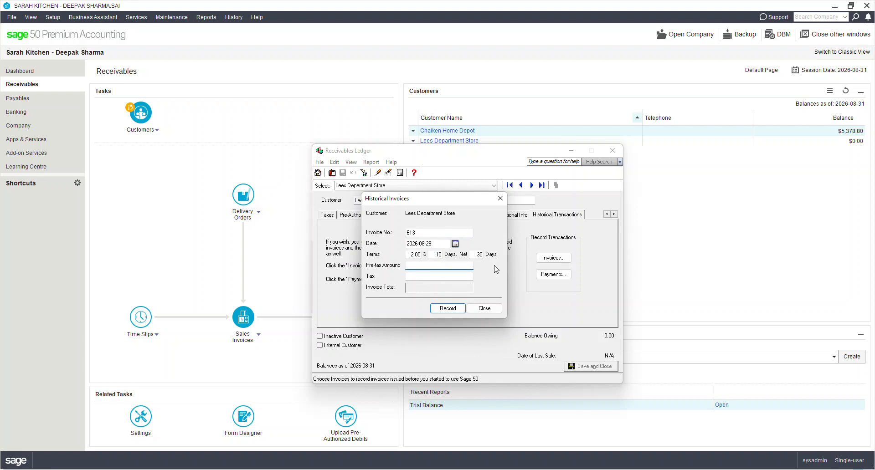
pyautogui.write('6510')
pyautogui.press('Tab')
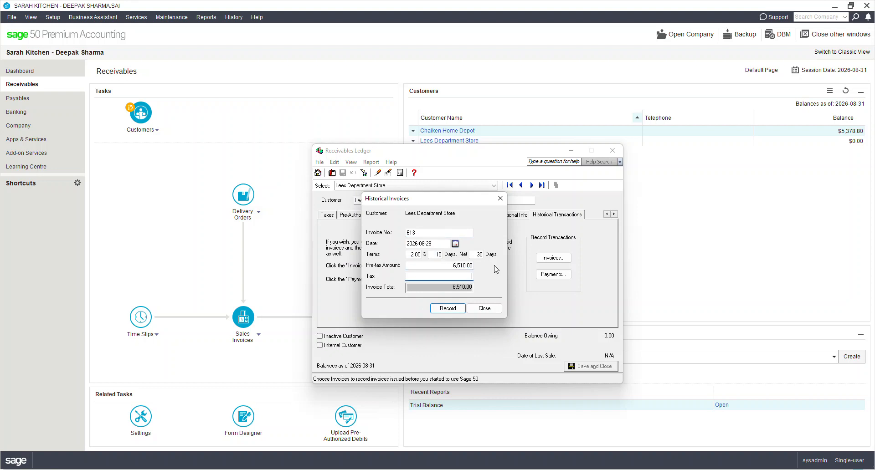
pyautogui.write('846.30')
pyautogui.press('Tab')
pyautogui.click(457, 309)
pyautogui.click(485, 309)
pyautogui.click(612, 150)
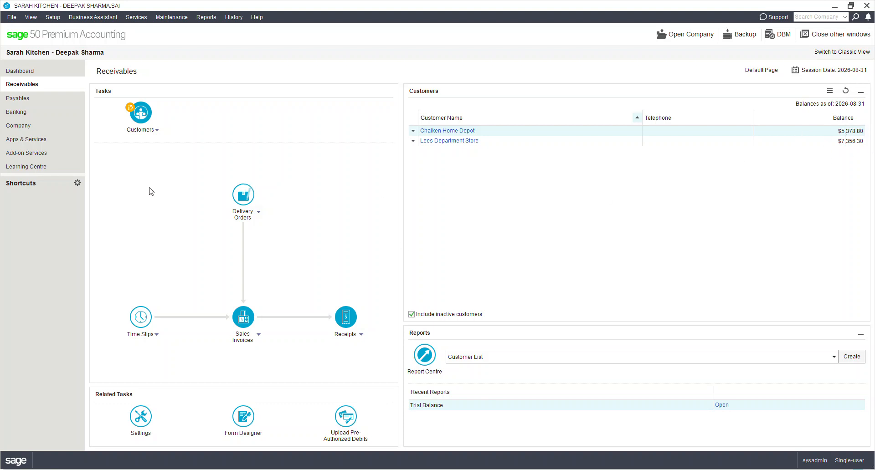
# Step: Review the supplier balances in Payables and try to finish entering history for all modules
pyautogui.click(48, 100)
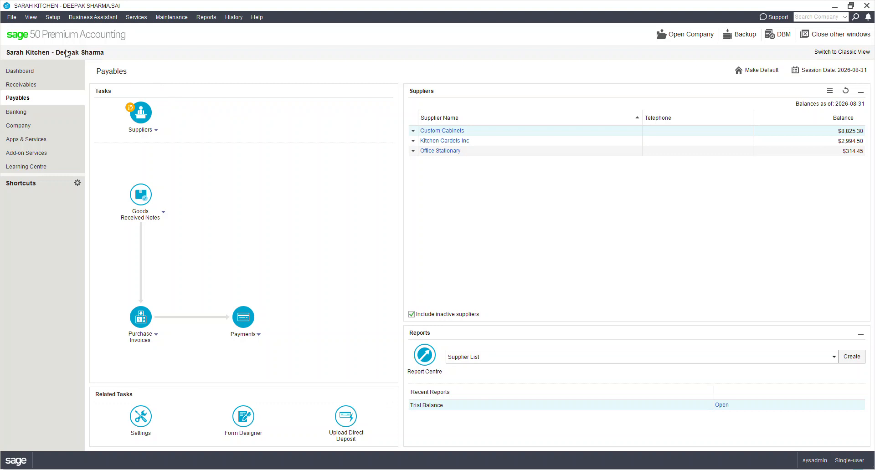
pyautogui.click(229, 17)
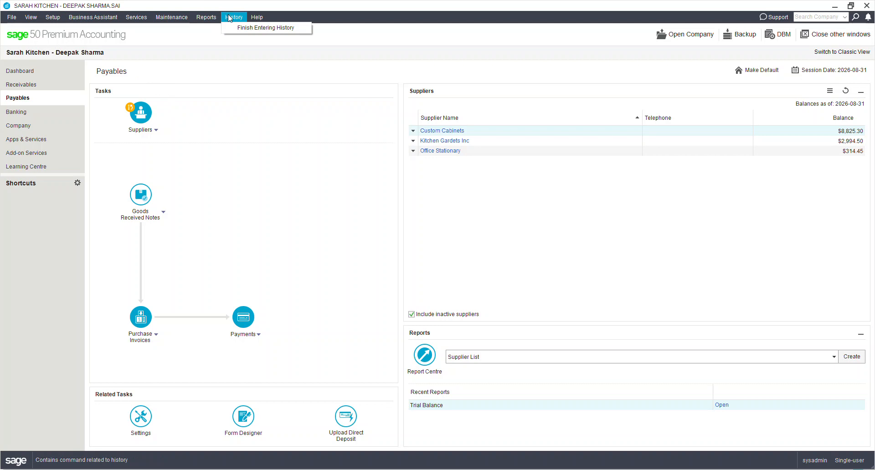
pyautogui.click(251, 29)
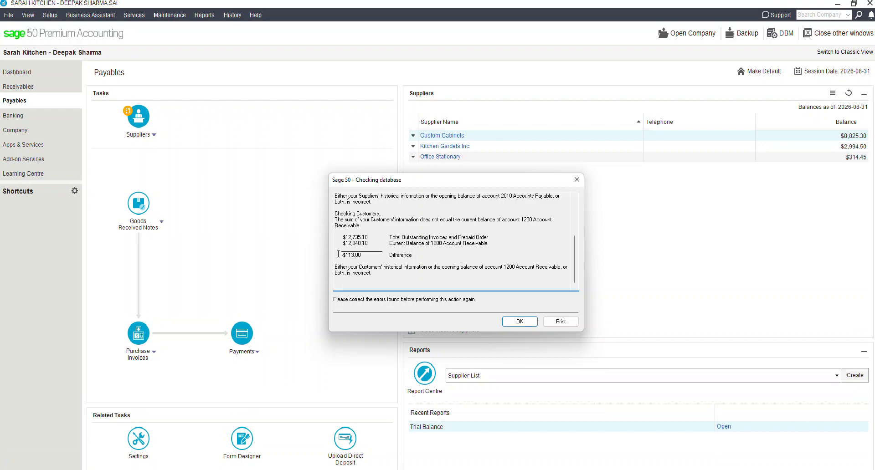
pyautogui.click(515, 322)
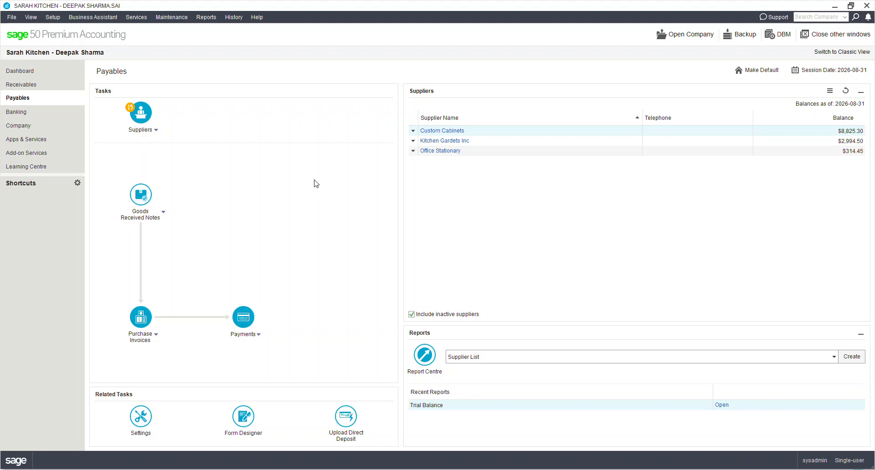
# Step: Create a new customer record in Receivables named Unknown Customer
pyautogui.click(37, 84)
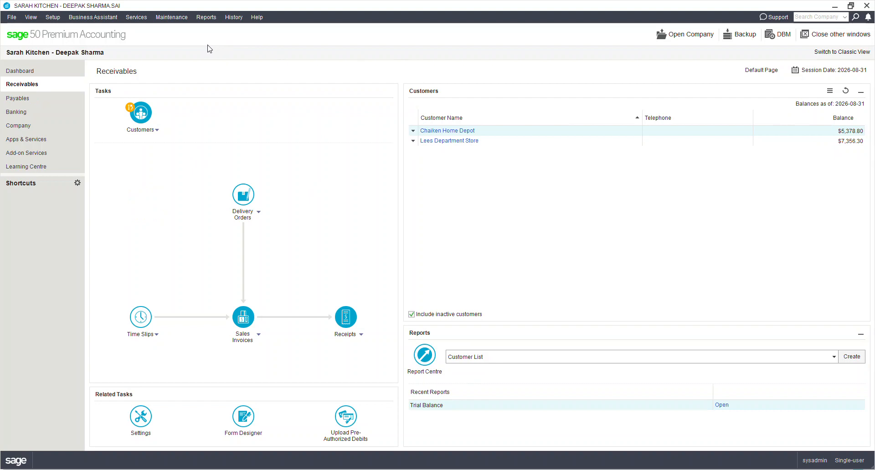
pyautogui.click(155, 131)
pyautogui.click(157, 154)
pyautogui.write('Unk')
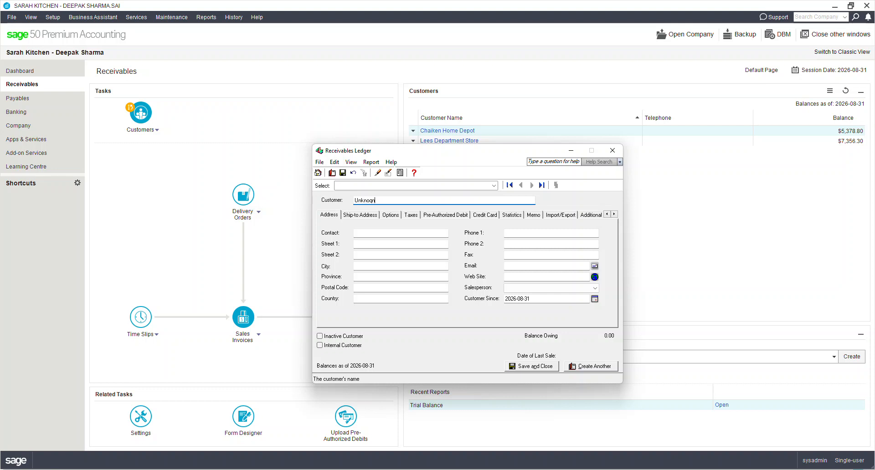
pyautogui.write('nown Customers')
pyautogui.press('Tab')
pyautogui.hotkey('shift', 'Tab')
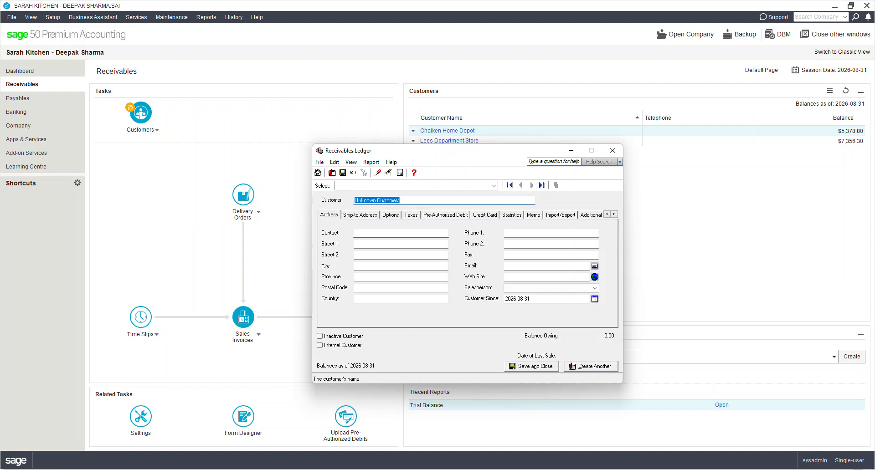
pyautogui.press('End')
pyautogui.press('BackSpace')
pyautogui.press('Tab')
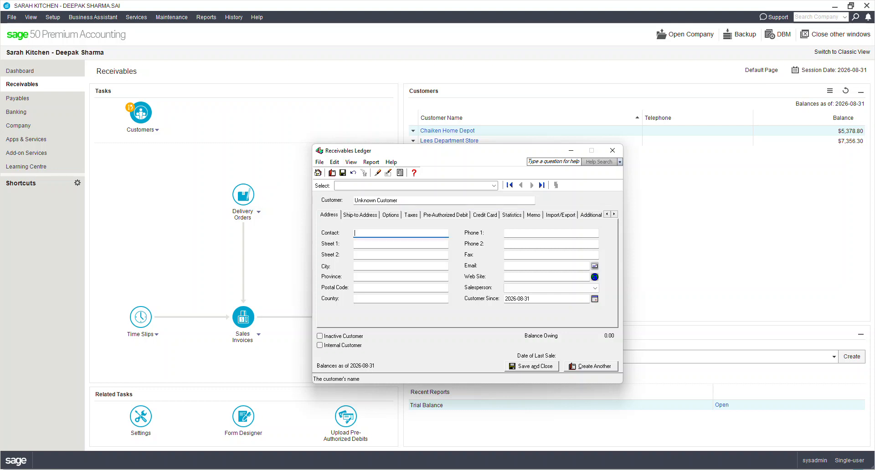
# Step: Set Unknown Customer's credit limit to 113.00 and save the record to allow historical transactions
pyautogui.click(405, 216)
pyautogui.click(389, 218)
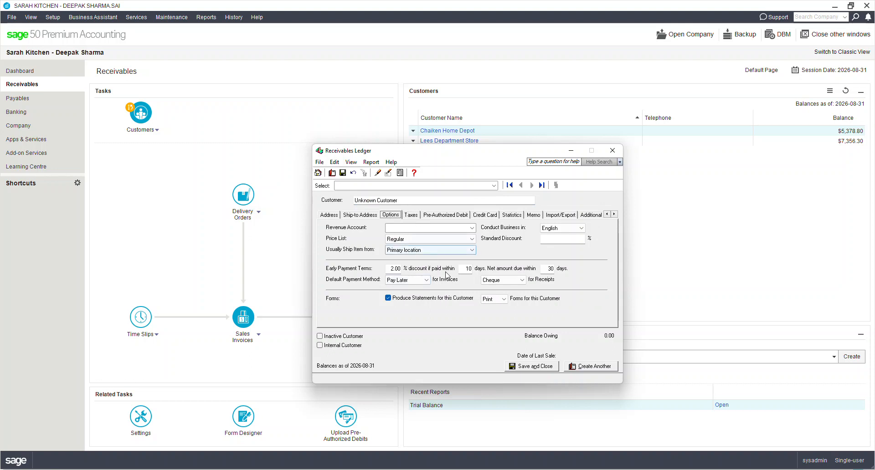
pyautogui.click(511, 215)
pyautogui.click(416, 257)
pyautogui.write('113')
pyautogui.press('Tab')
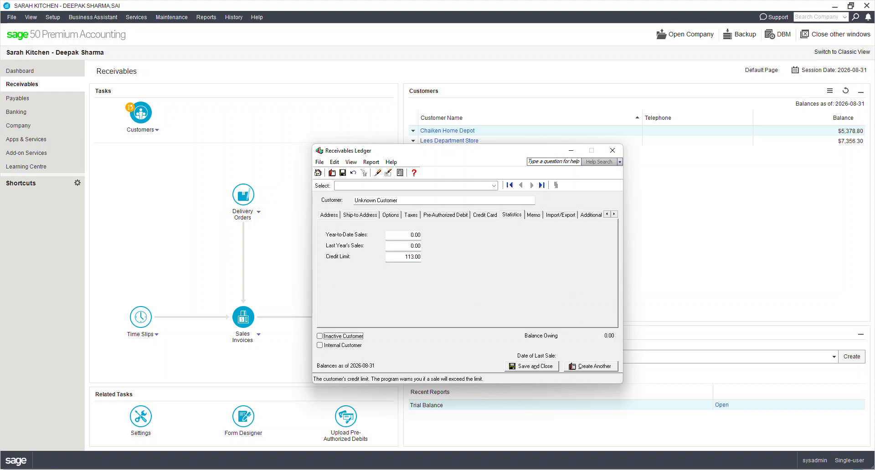
pyautogui.click(589, 216)
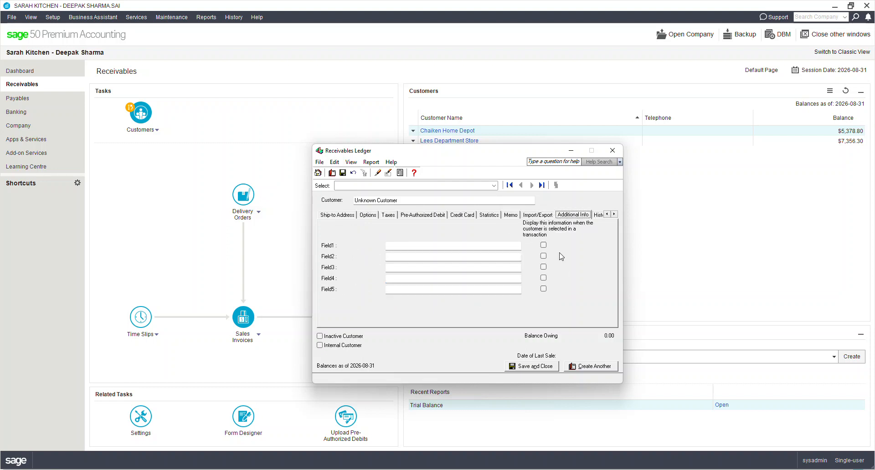
pyautogui.click(597, 216)
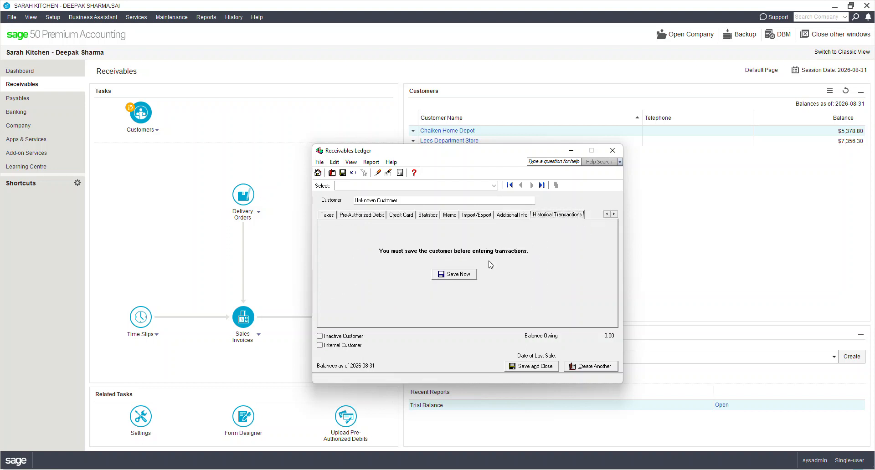
pyautogui.click(460, 278)
# Step: Start a historical invoice for Unknown Customer with invoice number 9999 and zero discount, discount days and net days
pyautogui.click(554, 258)
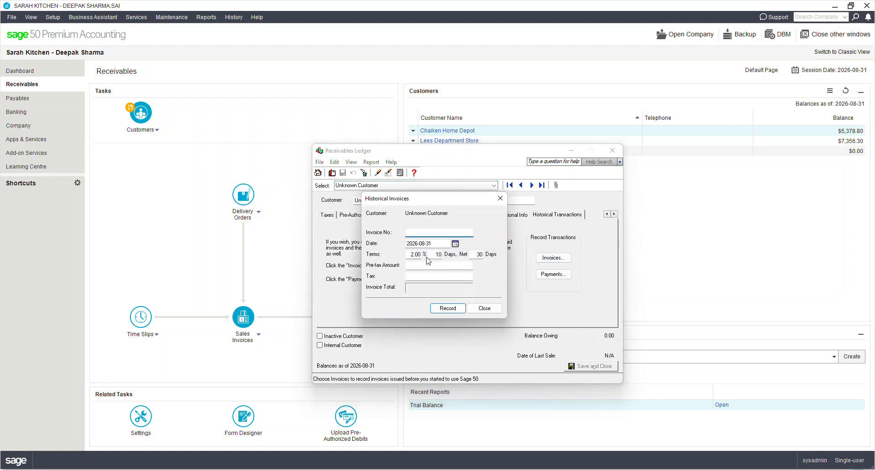
pyautogui.write('9999')
pyautogui.press('Tab')
pyautogui.press('Tab')
pyautogui.write('0')
pyautogui.press('Tab')
pyautogui.write('0')
# Step: Enter a pre-tax amount of 113.00 with no tax, record the invoice, and close the customer ledger
pyautogui.press('Tab')
pyautogui.write('0')
pyautogui.press('Tab')
pyautogui.write('113')
pyautogui.press('Tab')
pyautogui.press('Tab')
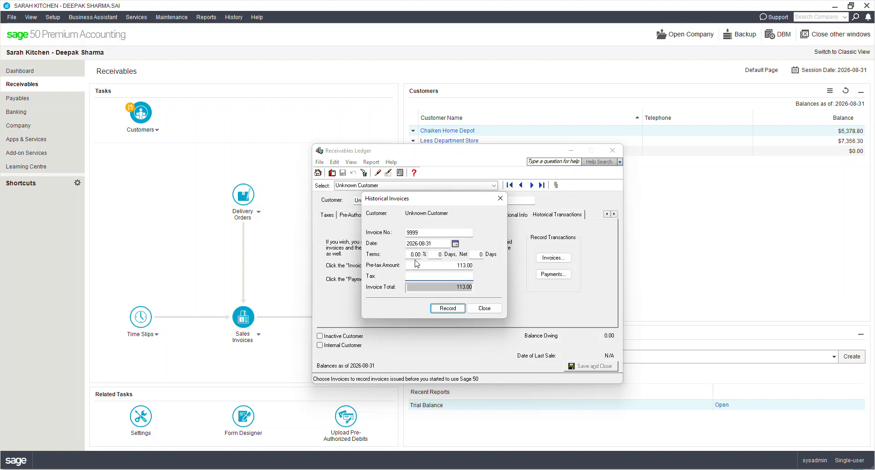
pyautogui.click(449, 308)
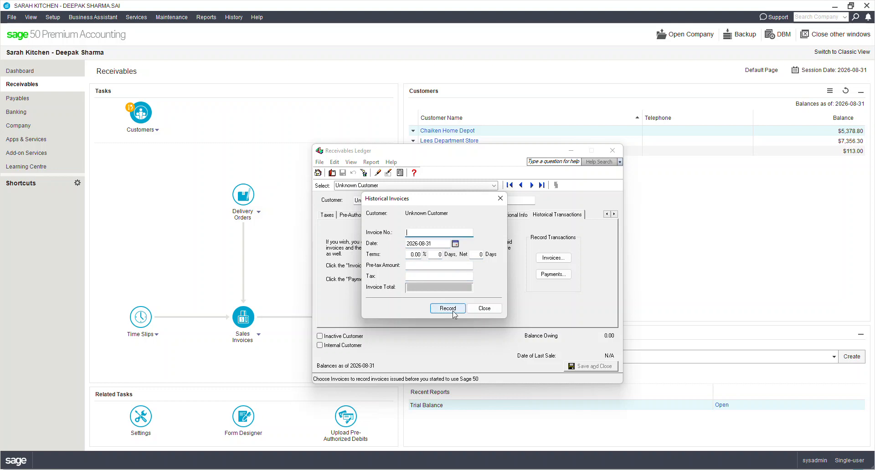
pyautogui.click(490, 310)
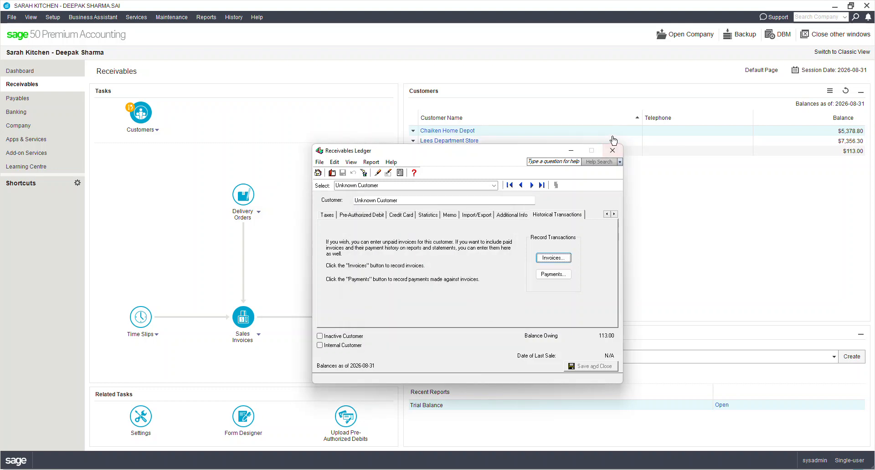
pyautogui.click(613, 150)
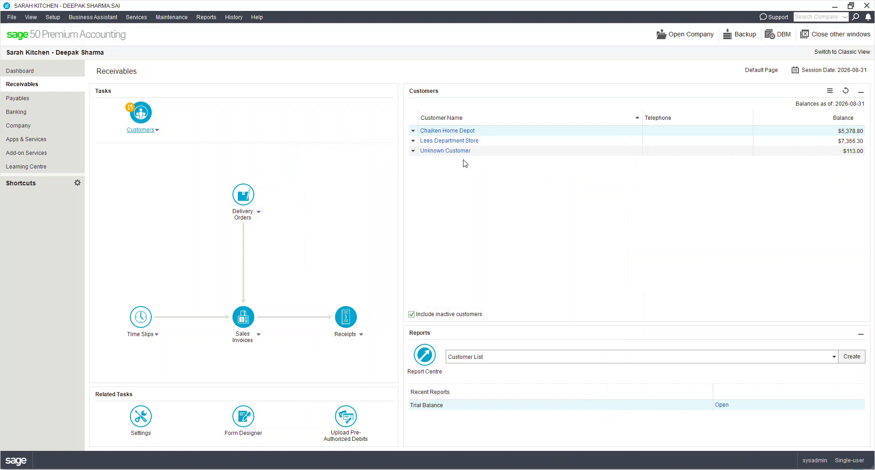
# Step: Try to finish entering history for all modules and dismiss the database check report
pyautogui.click(237, 19)
pyautogui.click(259, 31)
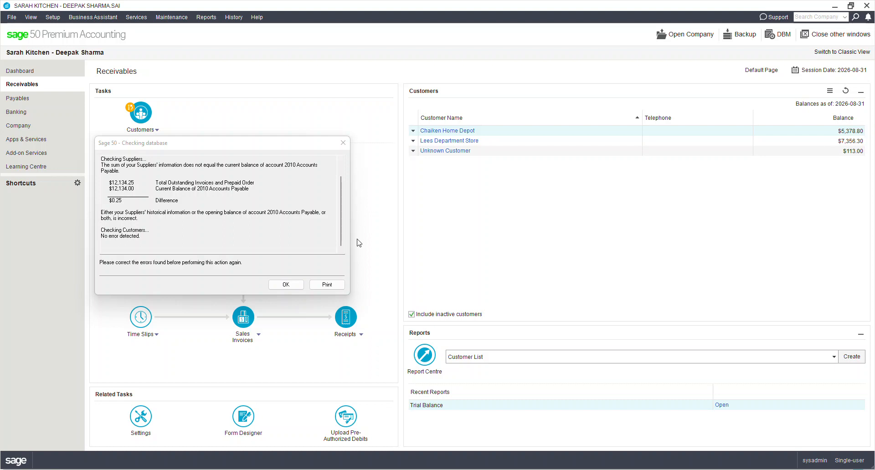
pyautogui.click(285, 285)
# Step: Check the supplier balances in Payables against the Trial Balance report as at 2026-08-31, then close the report
pyautogui.click(17, 97)
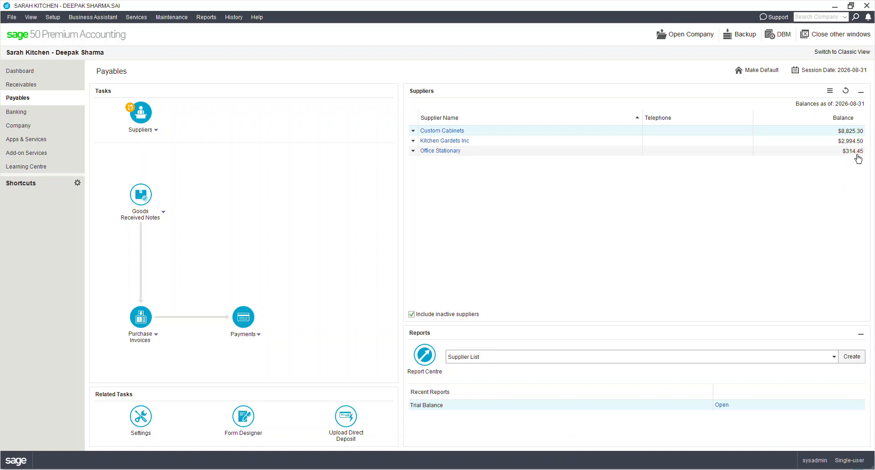
pyautogui.click(207, 17)
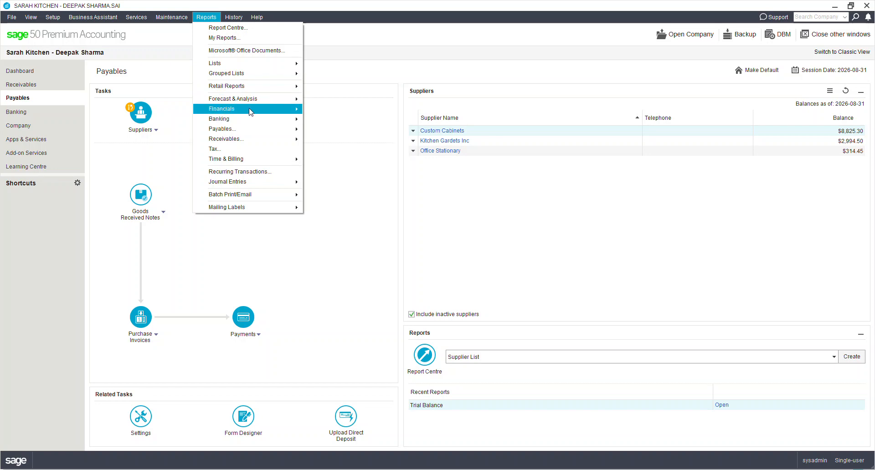
pyautogui.click(349, 130)
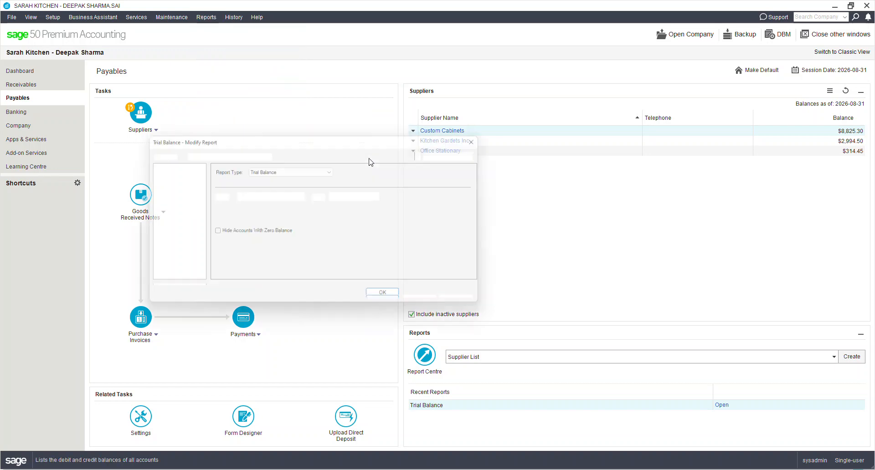
pyautogui.click(390, 300)
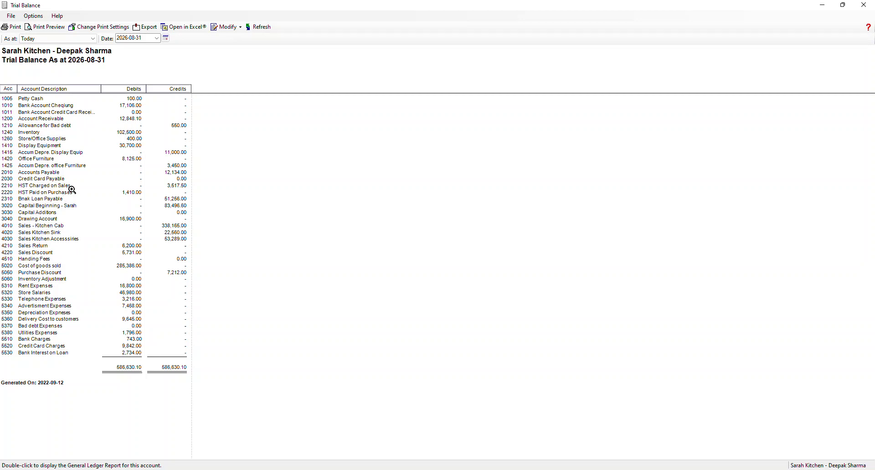
pyautogui.hotkey('alt', 'Tab')
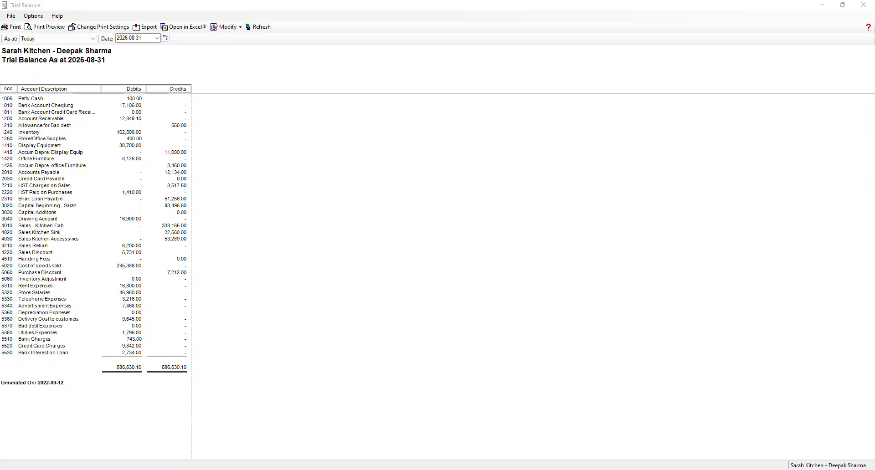
pyautogui.hotkey('alt', 'Tab')
pyautogui.hotkey('alt', 'Tab')
pyautogui.hotkey('alt', 'Tab')
pyautogui.click(863, 5)
# Step: Open the company's chart of accounts and select account 2010 Accounts Payable
pyautogui.click(18, 126)
pyautogui.click(150, 329)
pyautogui.click(145, 343)
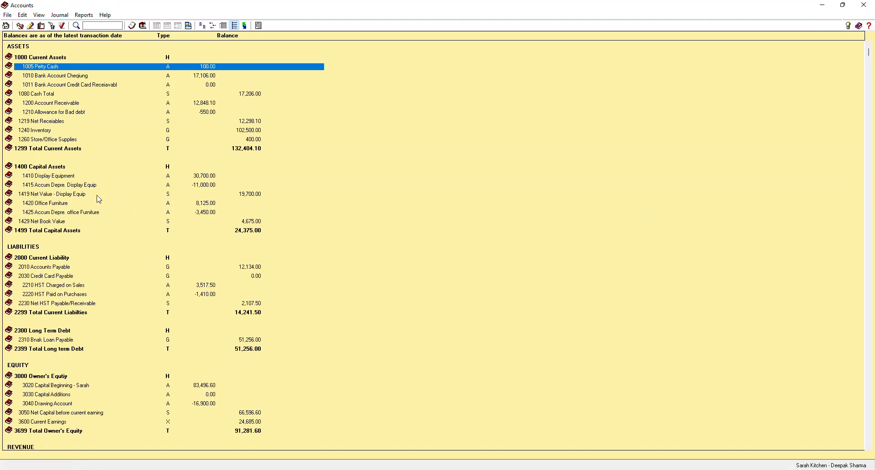
pyautogui.click(71, 267)
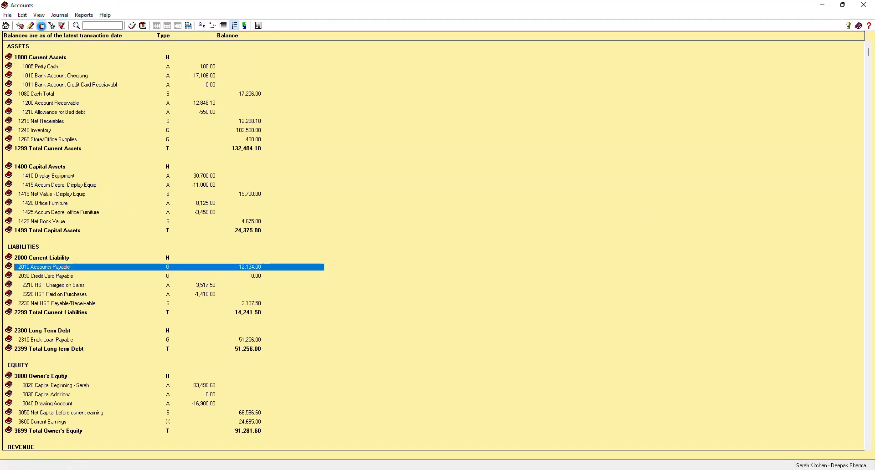
pyautogui.click(42, 26)
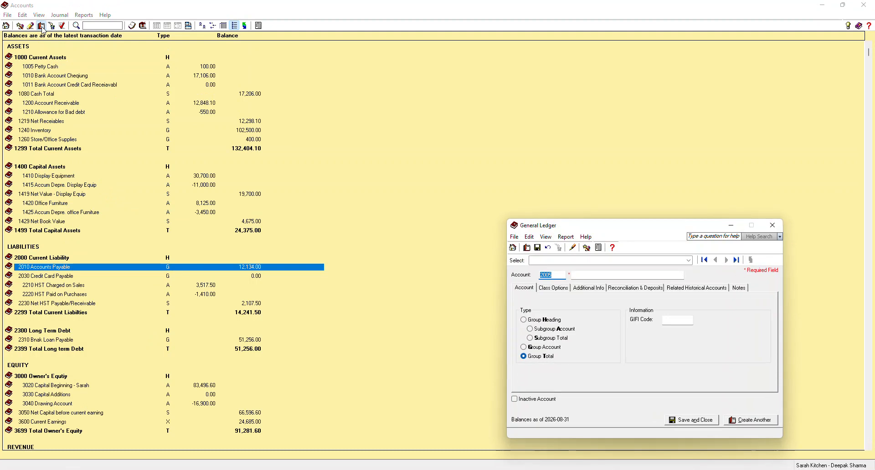
pyautogui.click(774, 227)
pyautogui.click(395, 384)
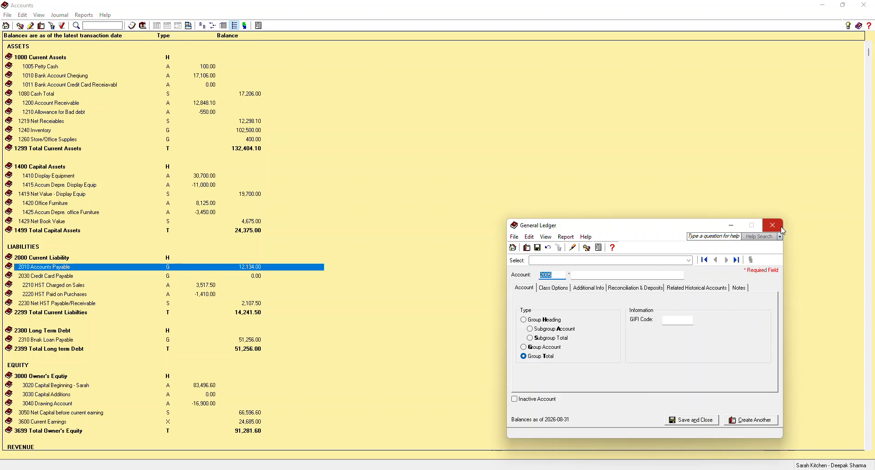
pyautogui.click(113, 324)
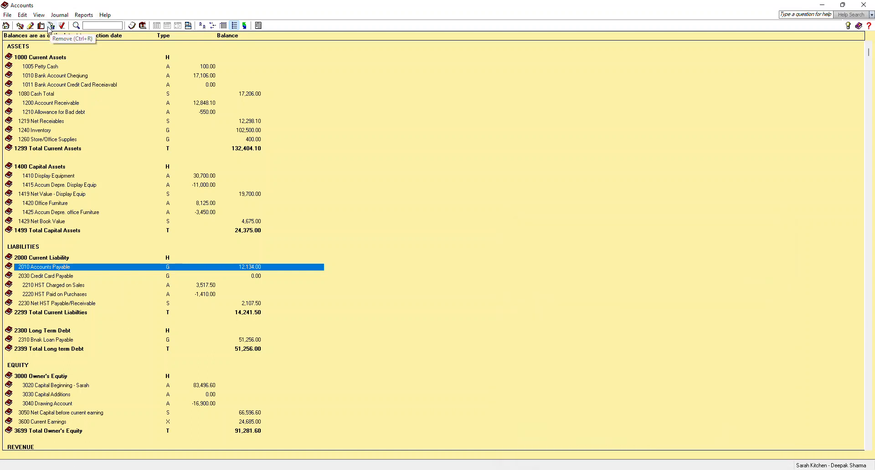
# Step: Set the opening balance of account 2010 Accounts Payable to 12,134.25 and save the account
pyautogui.click(30, 25)
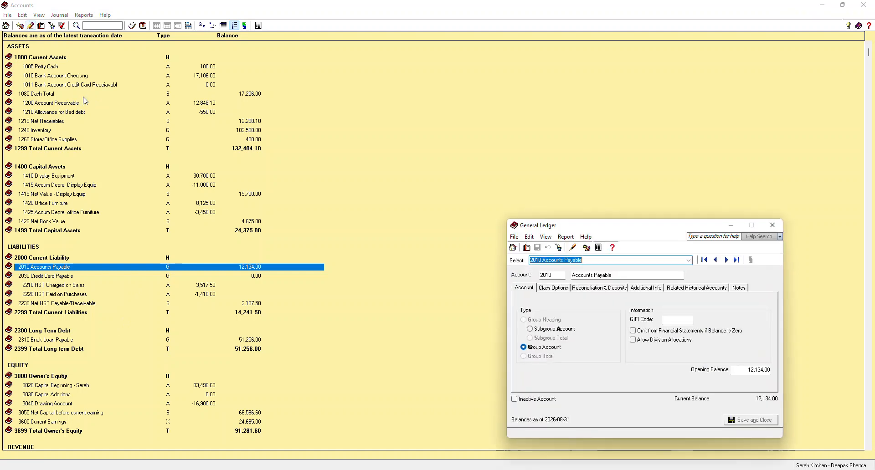
pyautogui.click(768, 370)
pyautogui.click(767, 370)
pyautogui.press('BackSpace')
pyautogui.press('BackSpace')
pyautogui.press('BackSpace')
pyautogui.write('.25')
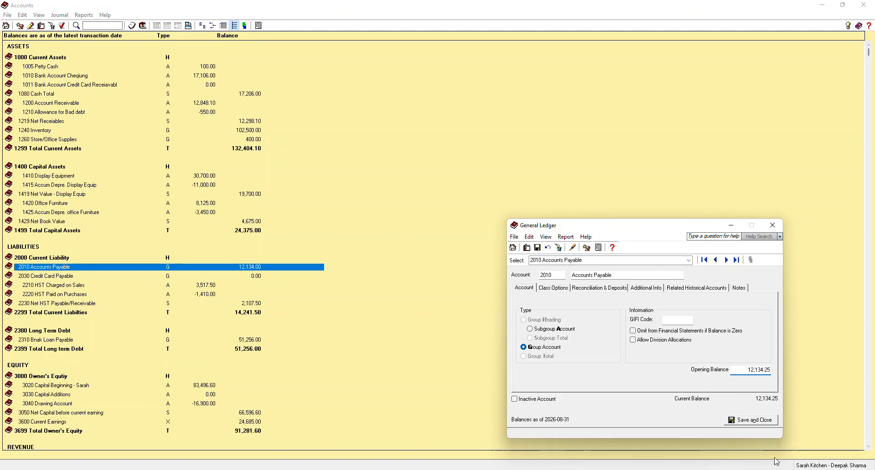
pyautogui.click(753, 421)
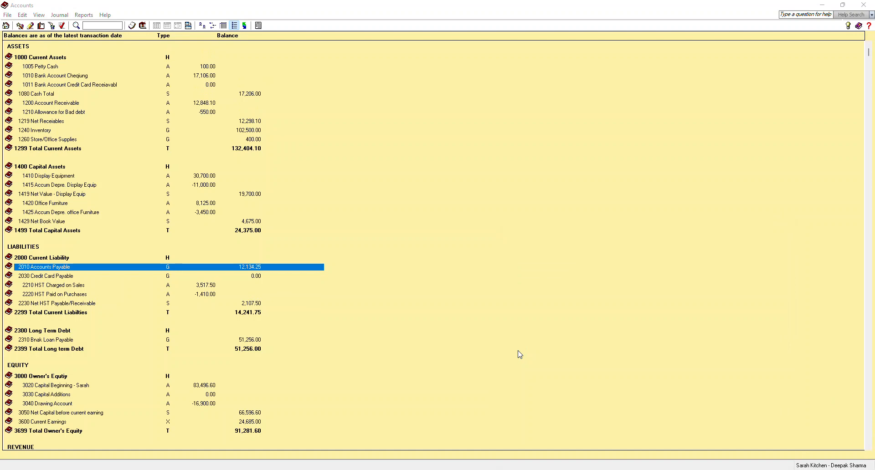
# Step: Assign the General module's out-of-balance difference to the 3020 Capital Beginning account, check that account, and close the chart of accounts
pyautogui.moveTo(496, 279); pyautogui.dragTo(506, 274)
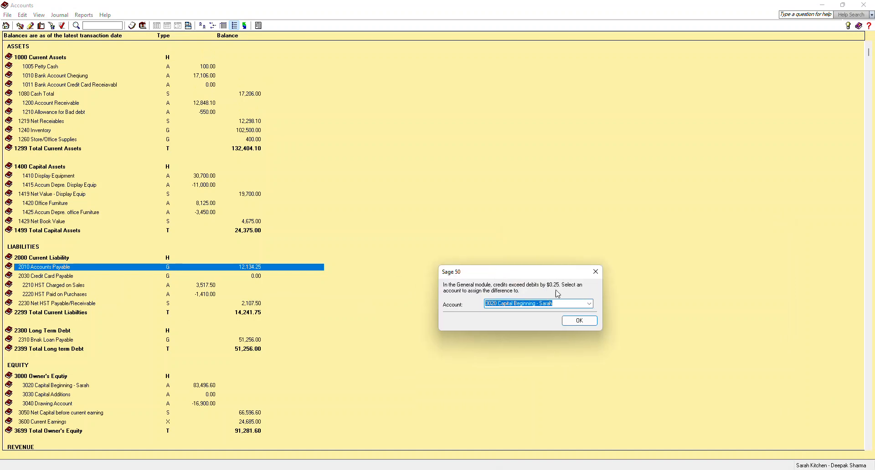
pyautogui.click(580, 321)
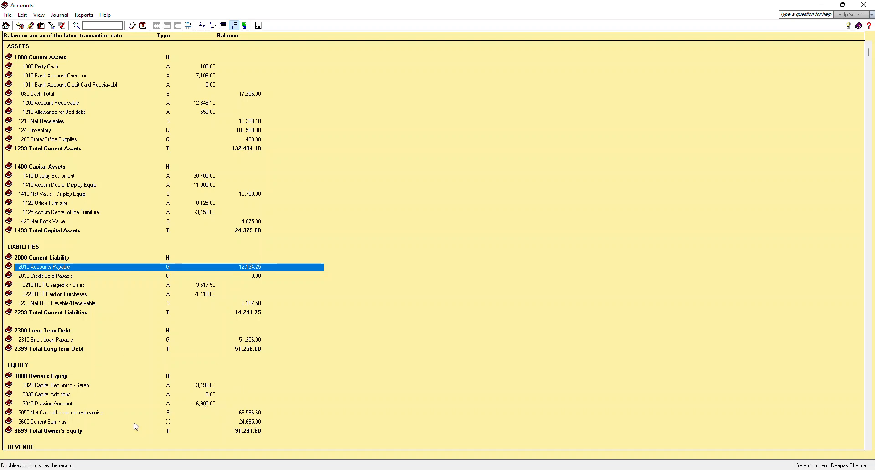
pyautogui.click(205, 388)
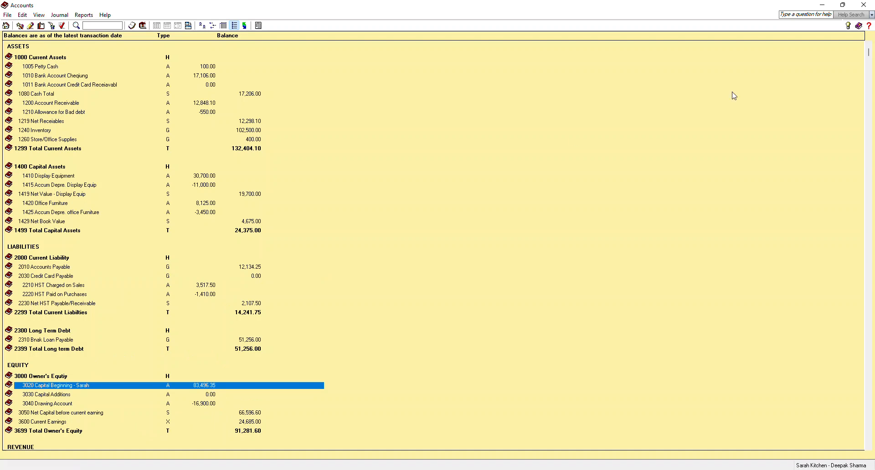
pyautogui.click(864, 5)
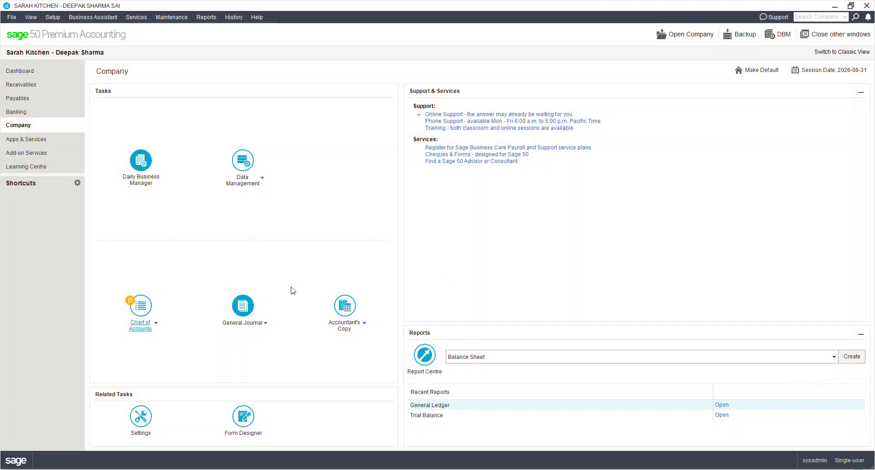
# Step: Finish entering history for all modules, proceeding without making a backup
pyautogui.click(233, 16)
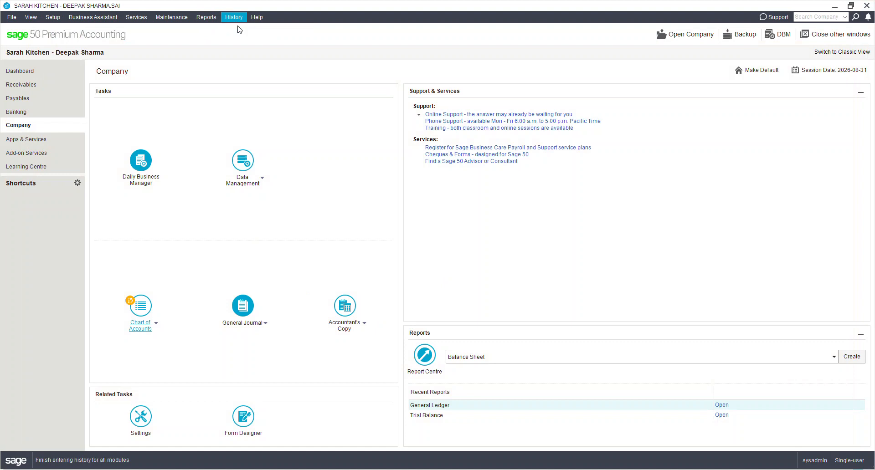
pyautogui.click(237, 26)
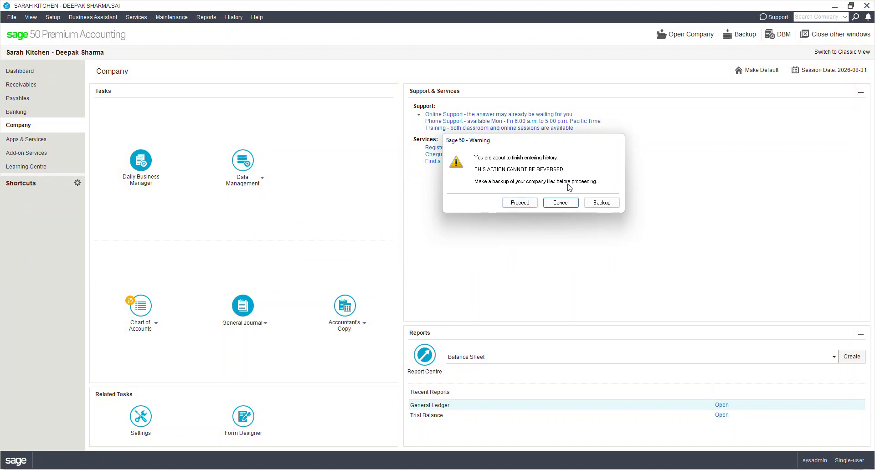
pyautogui.click(520, 203)
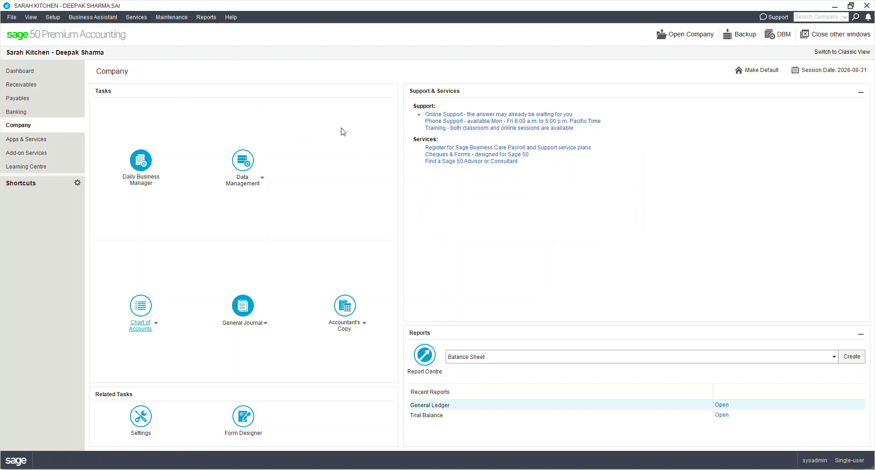
# Step: Generate the Trial Balance report as at 2026-08-31
pyautogui.click(208, 18)
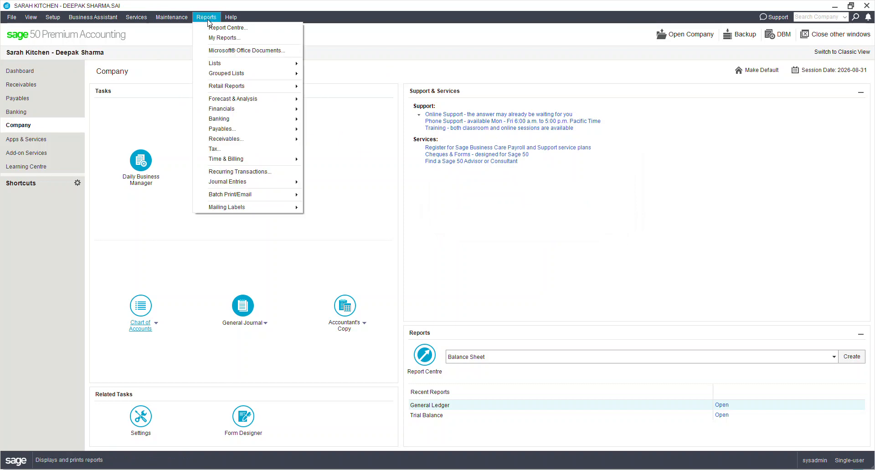
pyautogui.moveTo(256, 109)
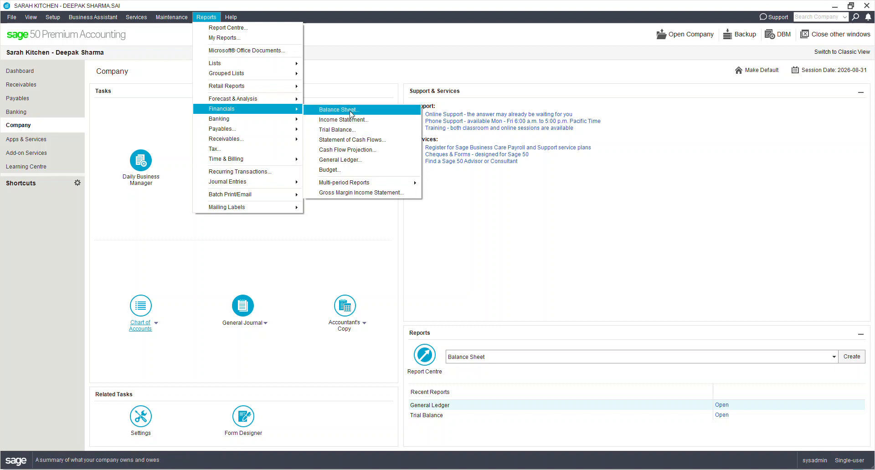
pyautogui.click(349, 130)
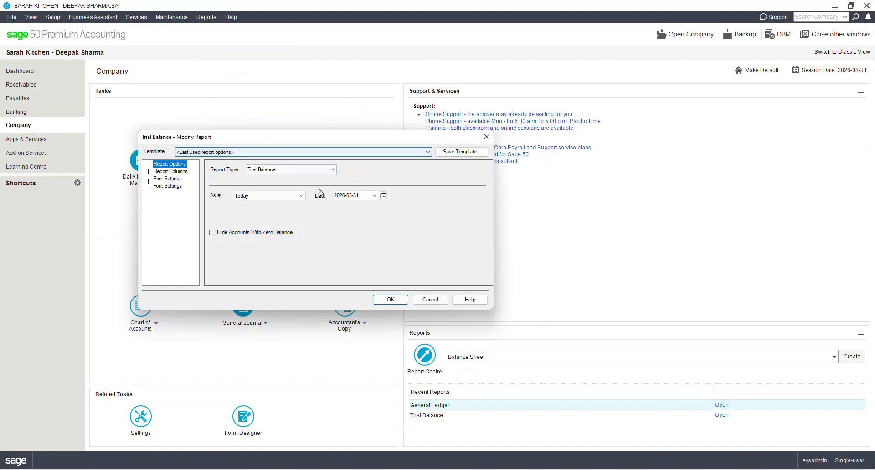
pyautogui.click(389, 303)
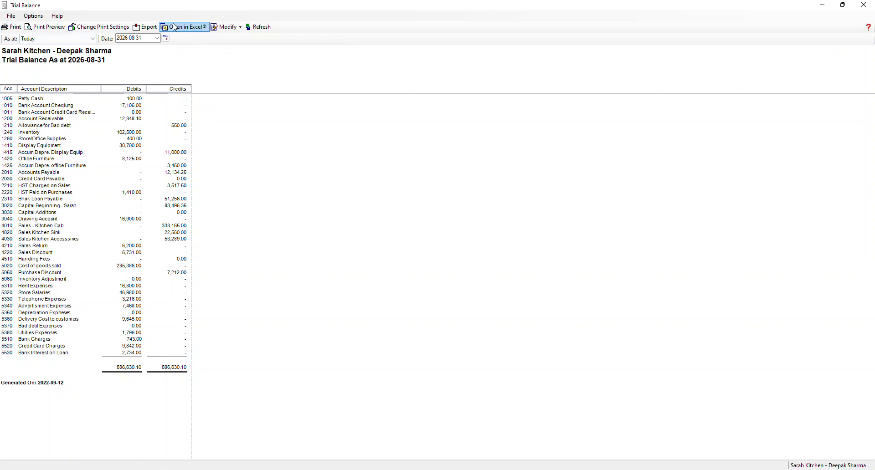
# Step: Start exporting the trial balance and create a folder named 04_Sarah_Kitchen inside the 4._Reports folder
pyautogui.click(146, 27)
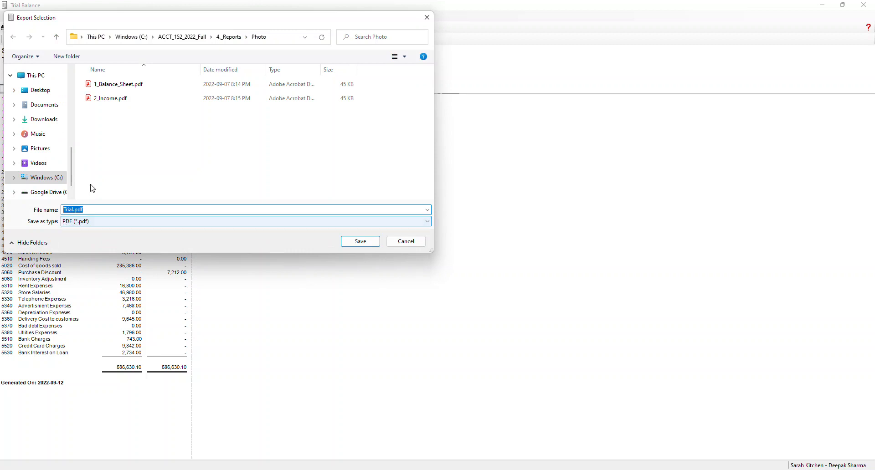
pyautogui.click(231, 37)
pyautogui.click(66, 56)
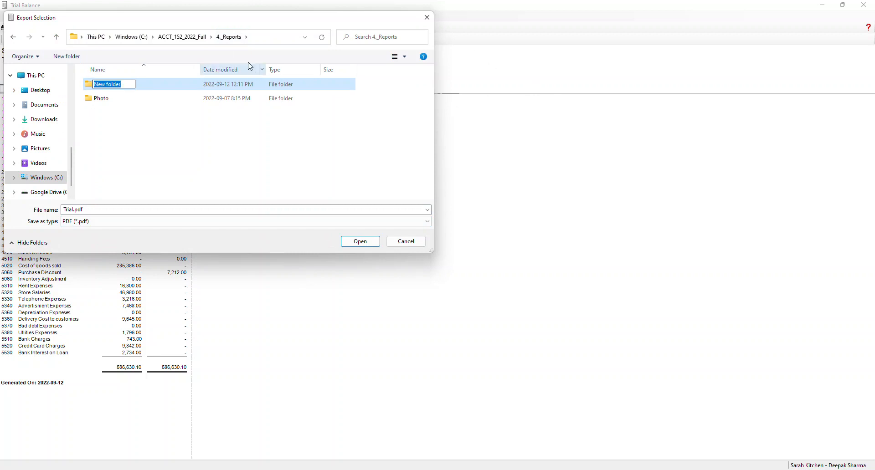
pyautogui.click(428, 22)
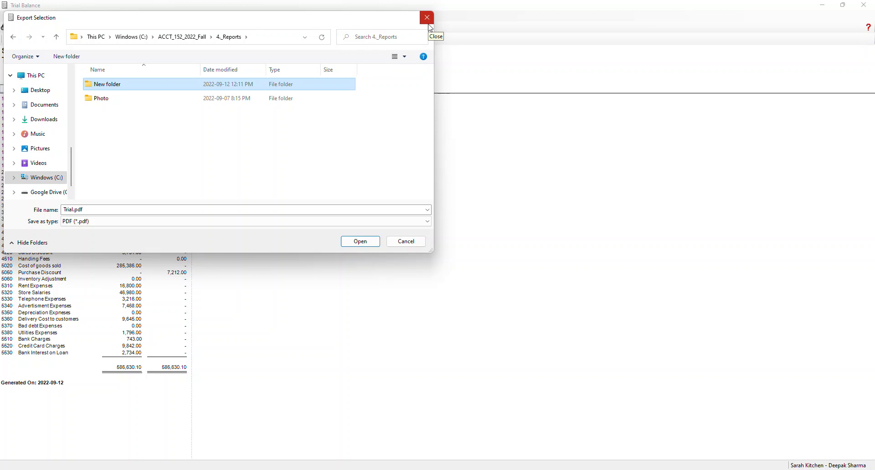
pyautogui.click(145, 88)
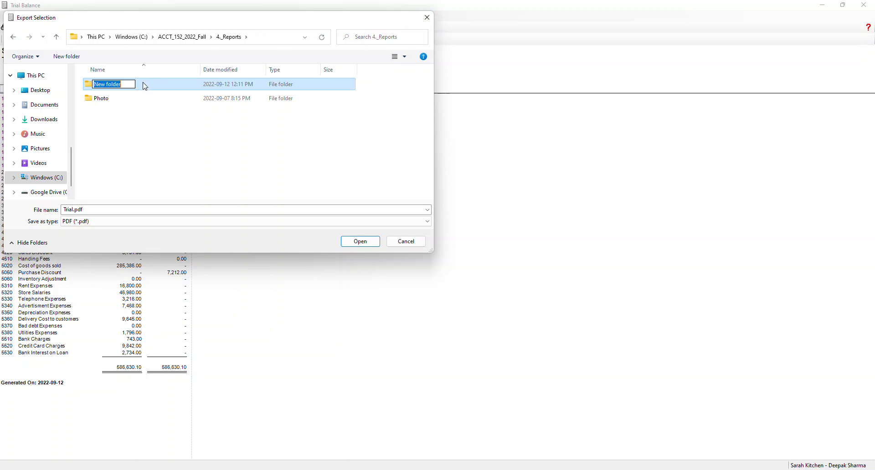
pyautogui.write('04_Sarah_Kitchen')
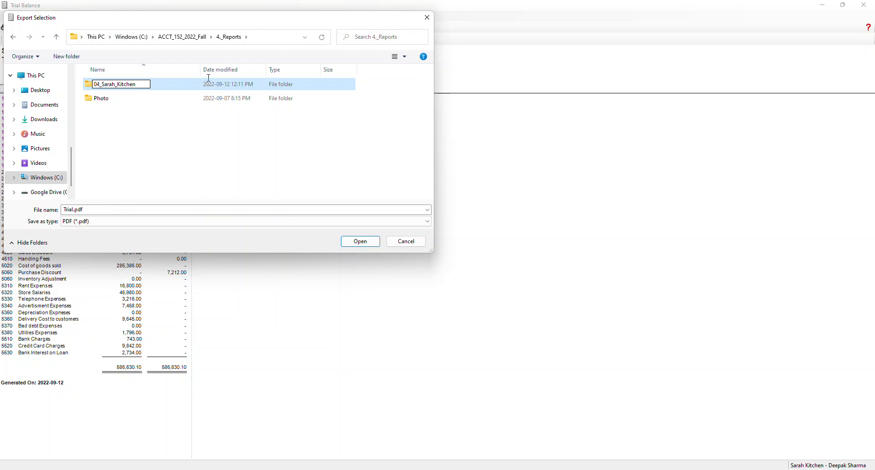
# Step: Save the trial balance as Trial.pdf in the 04_Sarah_Kitchen folder and close the report
pyautogui.doubleClick(318, 87)
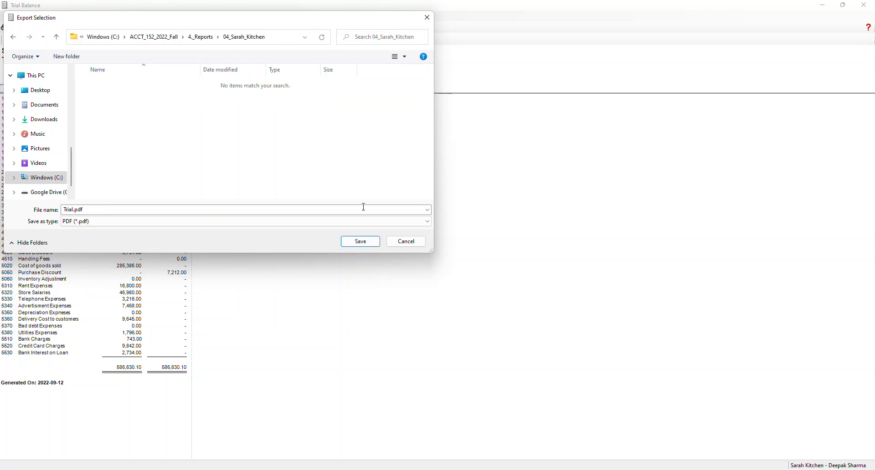
pyautogui.click(360, 242)
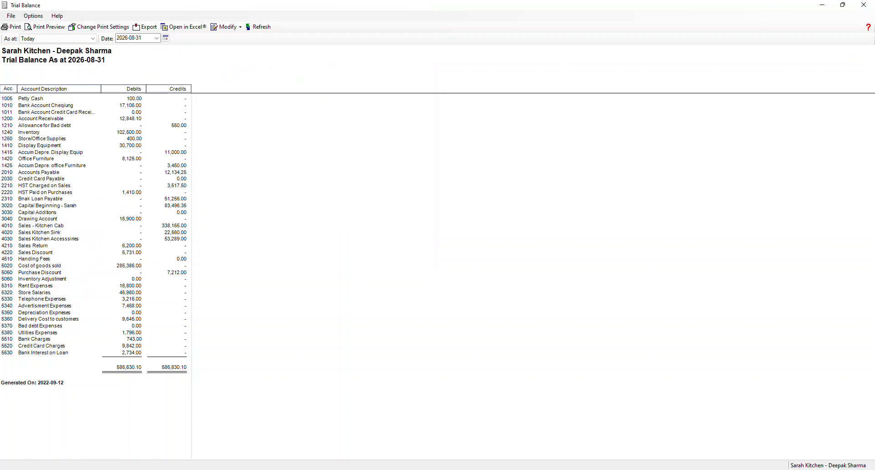
pyautogui.click(864, 8)
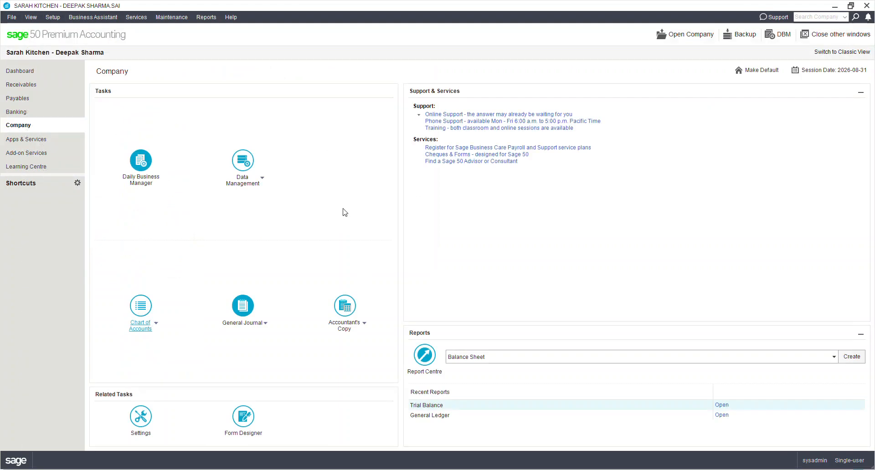
# Step: Generate a detailed Supplier Aged report for all suppliers as at 2026-08-31, with terms included
pyautogui.click(211, 17)
pyautogui.moveTo(255, 132)
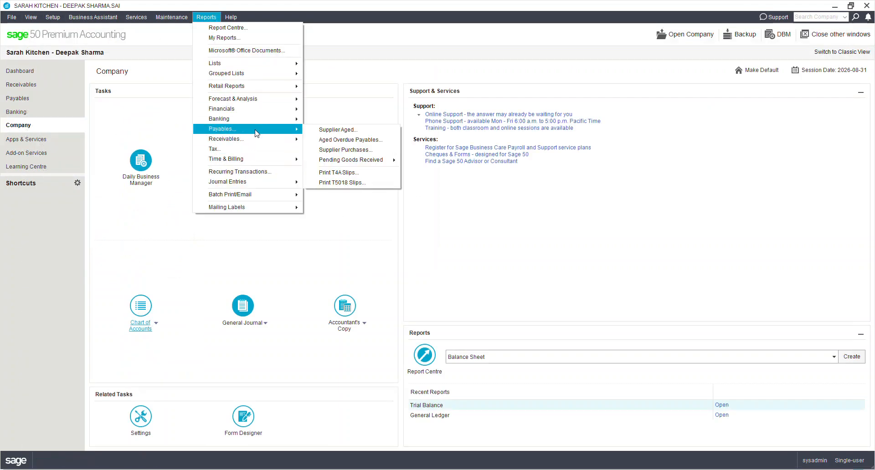
pyautogui.click(346, 132)
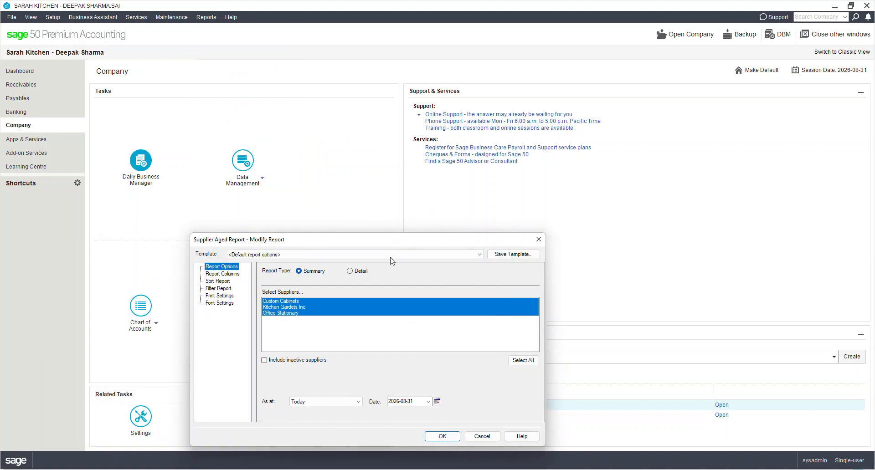
pyautogui.click(354, 274)
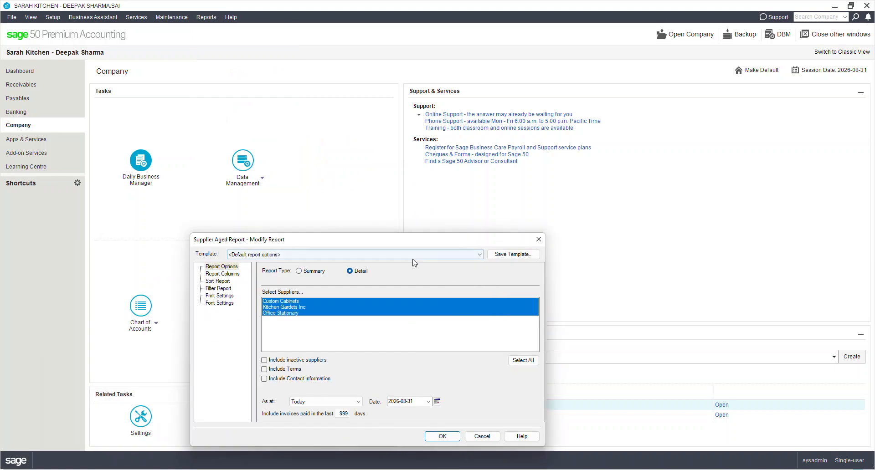
pyautogui.moveTo(406, 246); pyautogui.dragTo(404, 149)
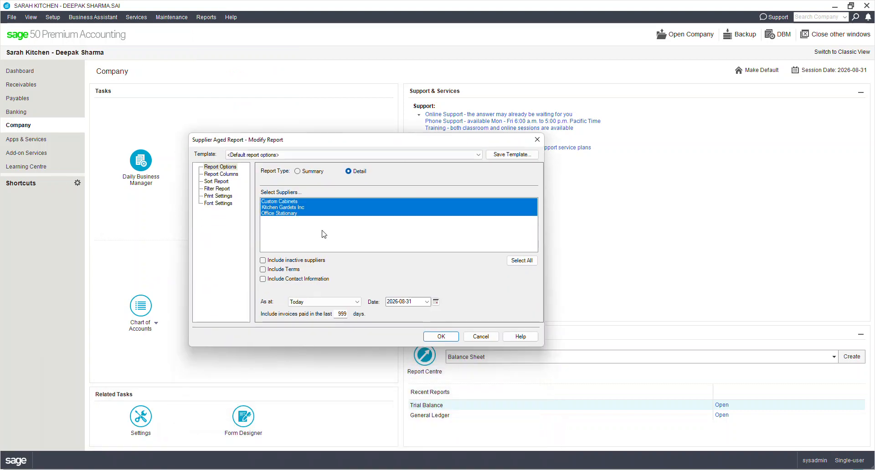
pyautogui.click(263, 269)
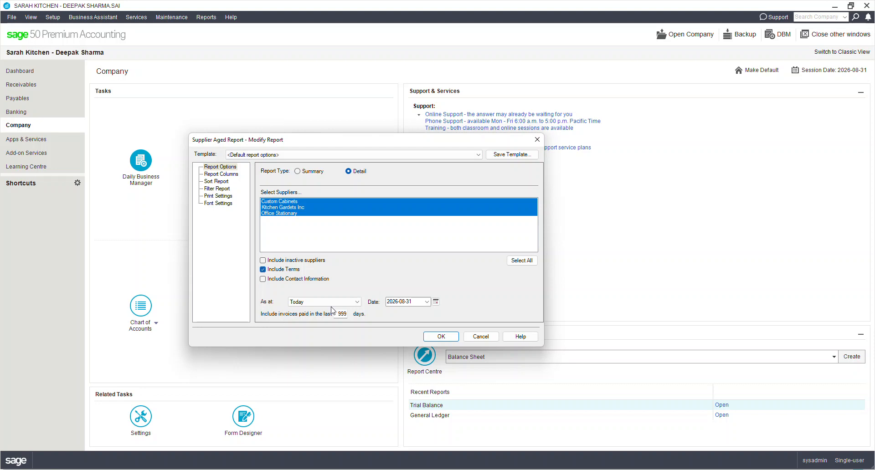
pyautogui.click(442, 339)
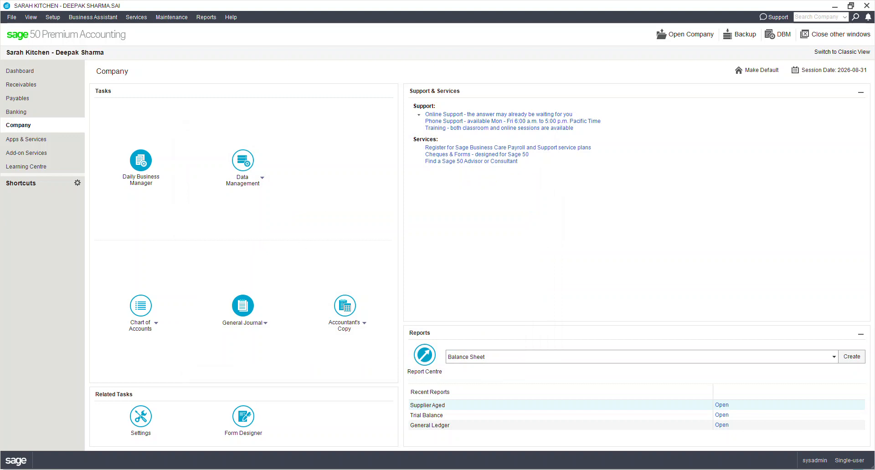
# Step: Export the supplier aged detail as VendDetl.pdf to the 04_Sarah_Kitchen folder and close the report
pyautogui.click(278, 82)
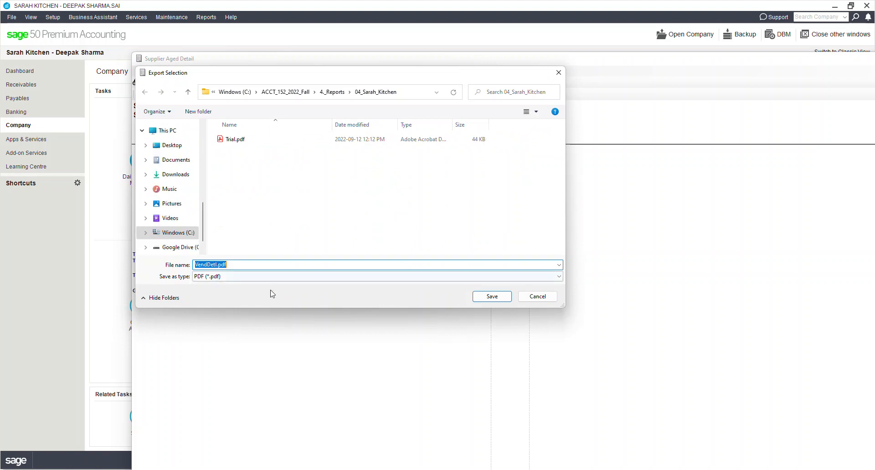
pyautogui.click(491, 297)
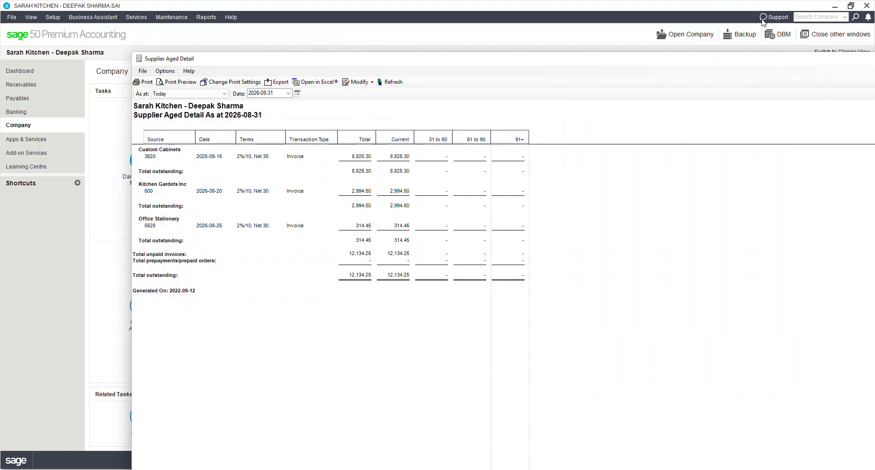
pyautogui.moveTo(639, 58); pyautogui.dragTo(544, 56)
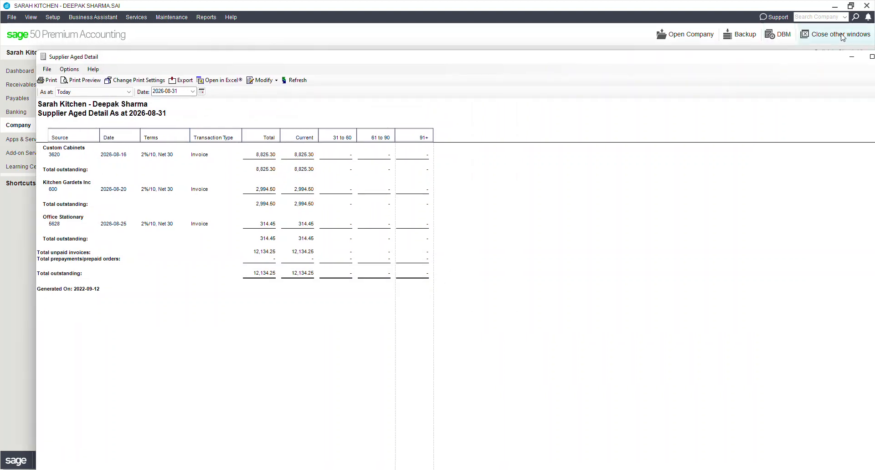
pyautogui.moveTo(766, 59); pyautogui.dragTo(709, 59)
pyautogui.click(837, 53)
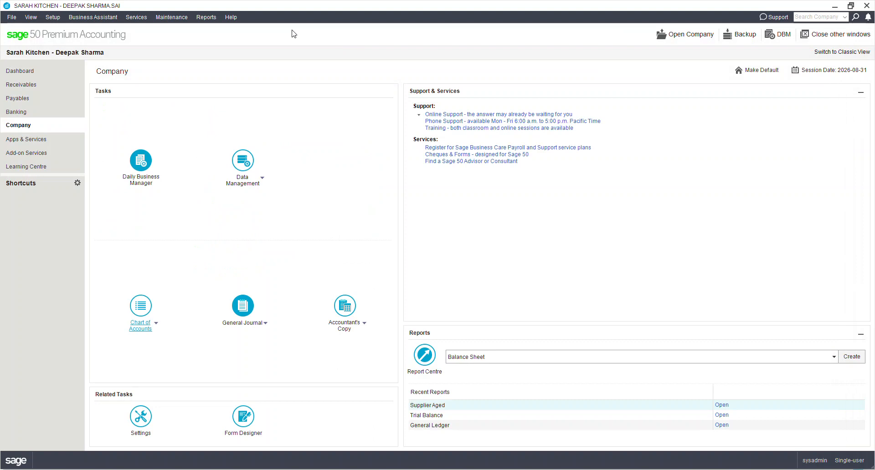
# Step: Generate a detailed Customer Aged report for all customers as at 2026-08-31, with terms included
pyautogui.click(207, 17)
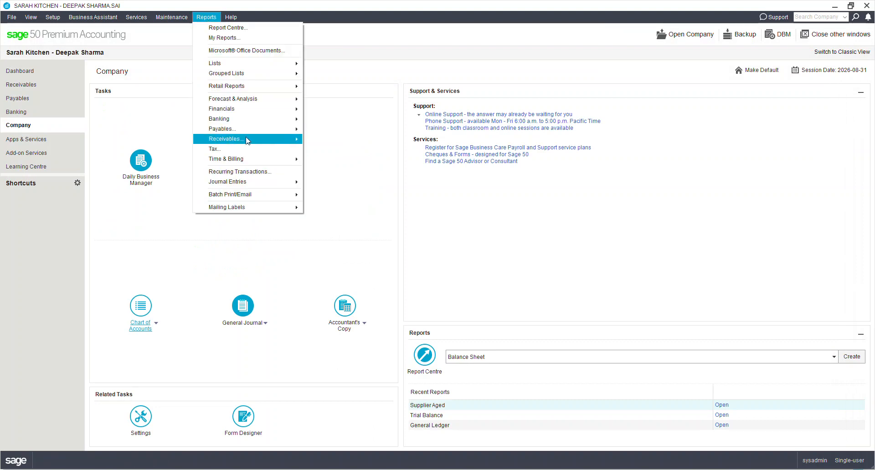
pyautogui.moveTo(246, 140)
pyautogui.click(364, 142)
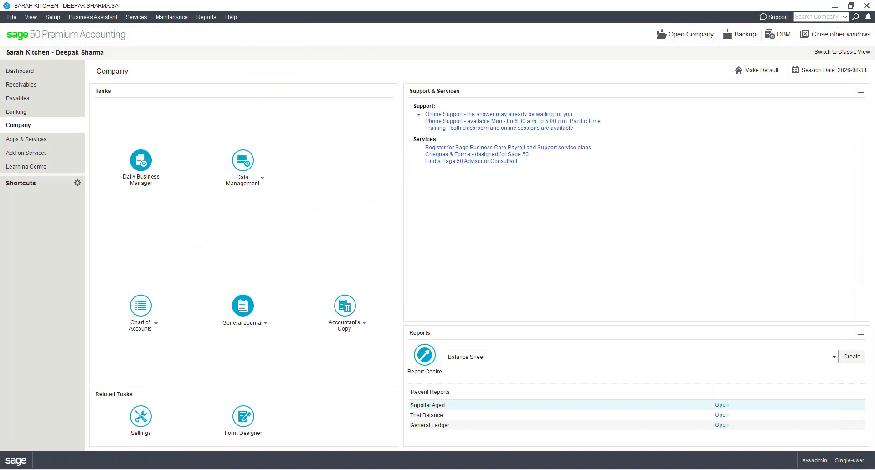
pyautogui.click(340, 155)
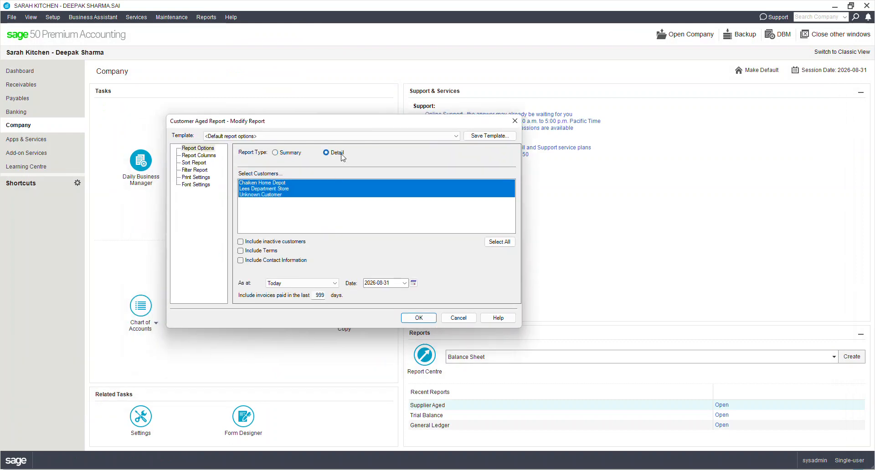
pyautogui.click(272, 251)
pyautogui.click(416, 321)
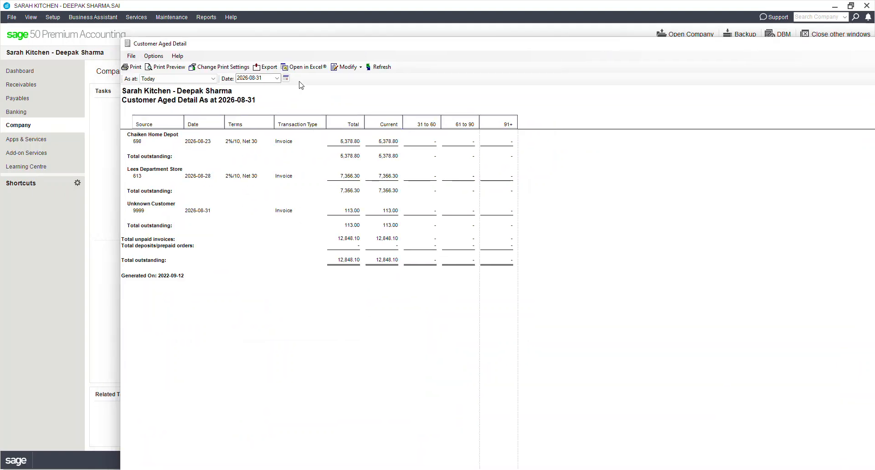
# Step: Export the customer aged detail as CustDetl.pdf to the 04_Sarah_Kitchen folder and close the report
pyautogui.click(262, 68)
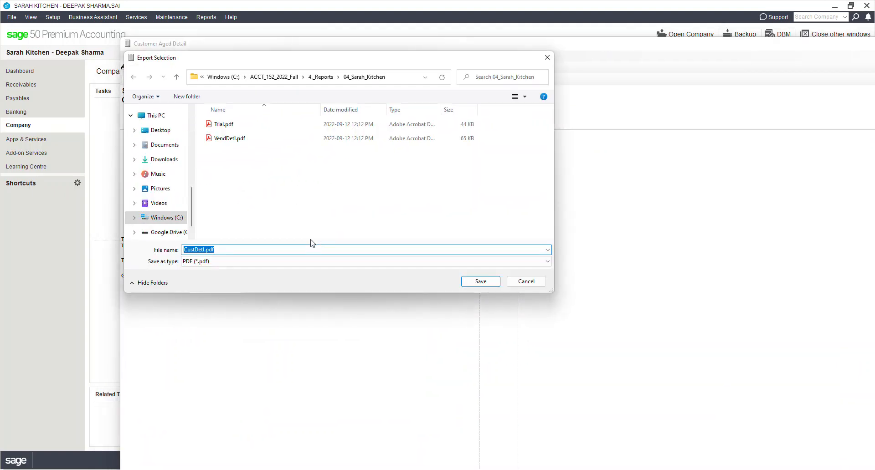
pyautogui.click(480, 282)
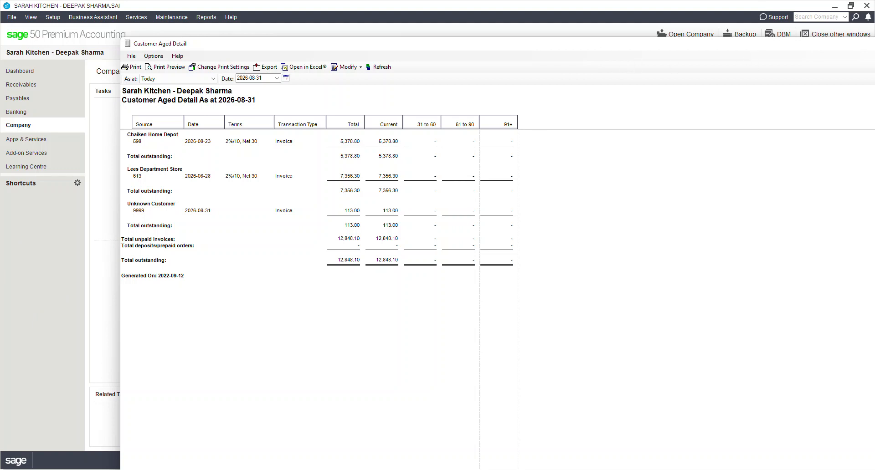
pyautogui.moveTo(759, 48); pyautogui.dragTo(582, 66)
pyautogui.click(801, 62)
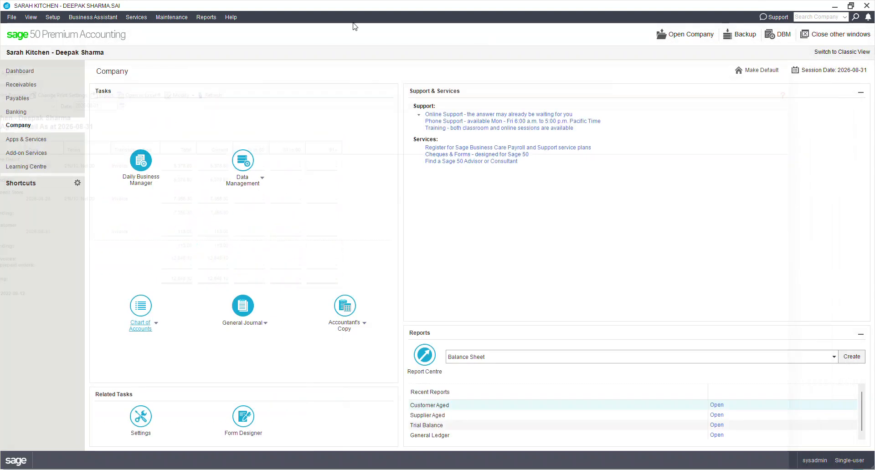
# Step: Display the Chart of Accounts list report for the current year (2026) and review its accounts and classes
pyautogui.click(205, 18)
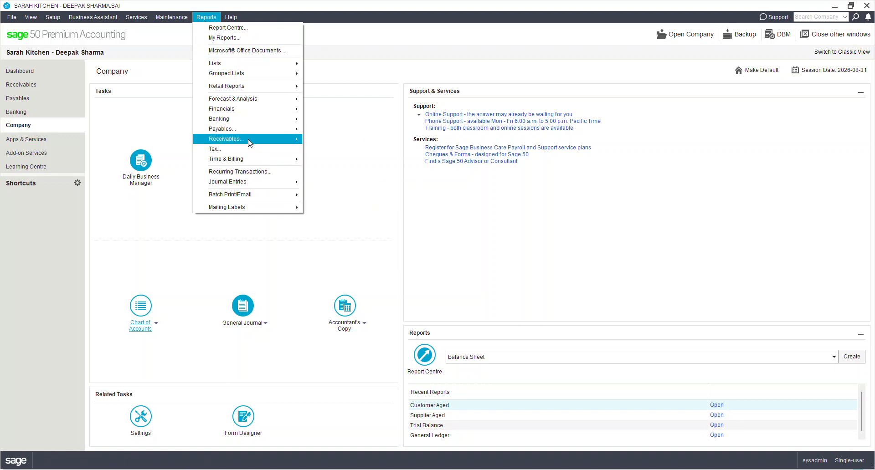
pyautogui.moveTo(251, 133)
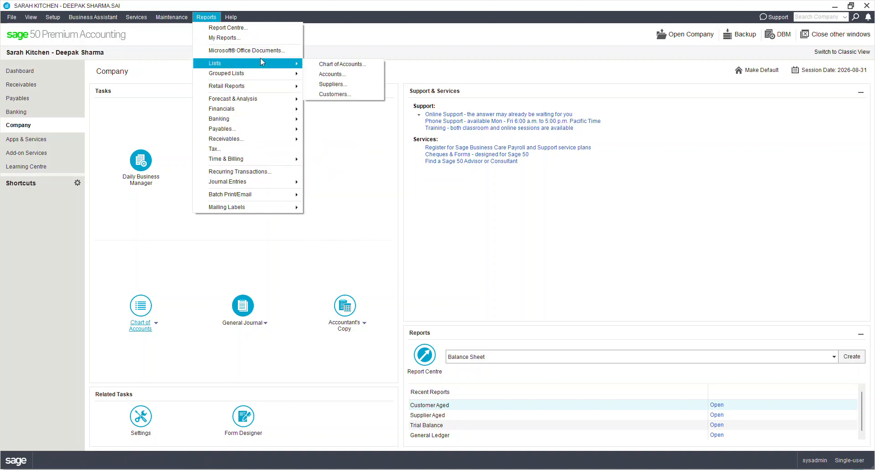
pyautogui.moveTo(273, 74)
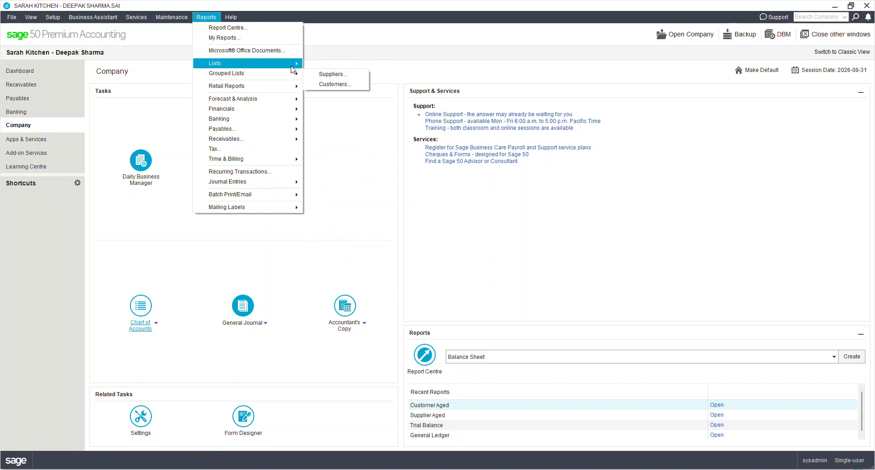
pyautogui.click(330, 64)
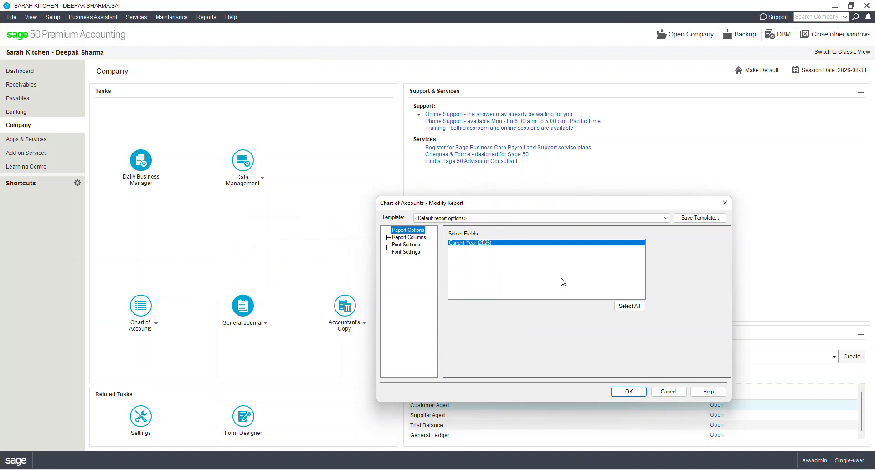
pyautogui.click(628, 392)
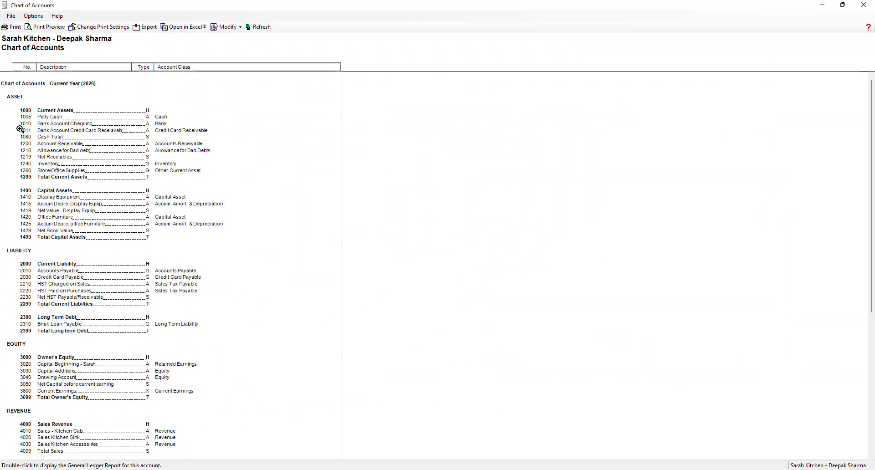
pyautogui.scroll(-3, 111, 187)
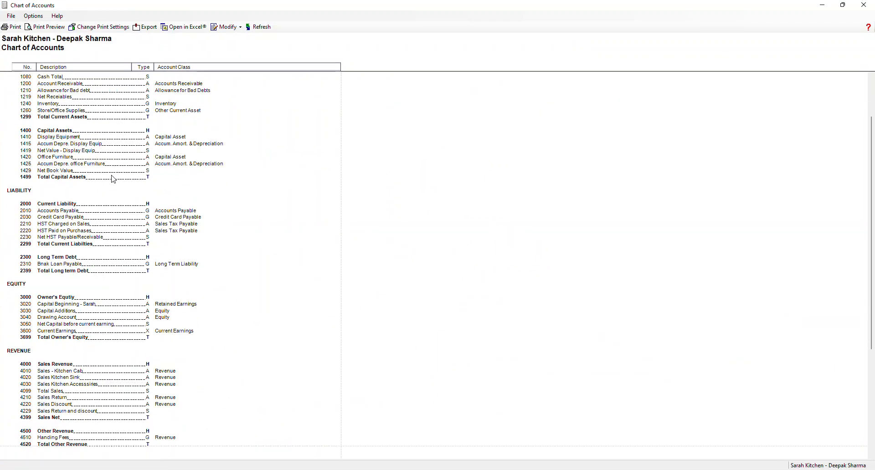
# Step: Export the Chart of Accounts report as Accounts.pdf to the 04_Sarah_Kitchen folder and close the report
pyautogui.click(145, 27)
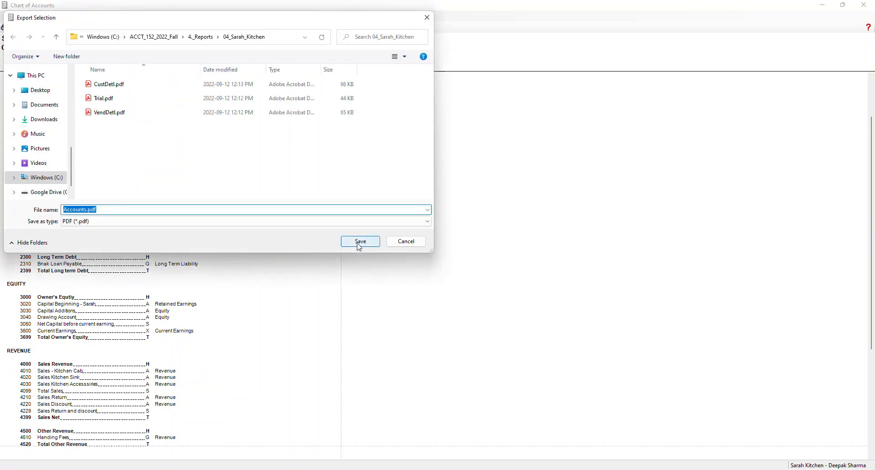
pyautogui.click(359, 242)
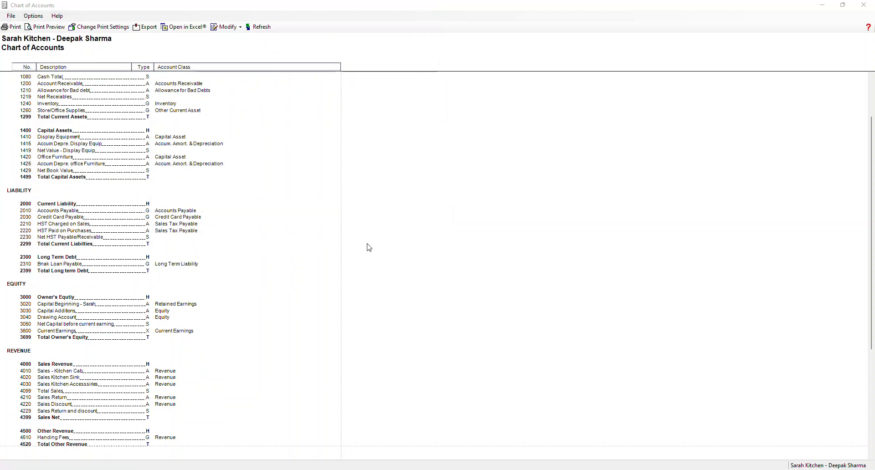
pyautogui.click(864, 4)
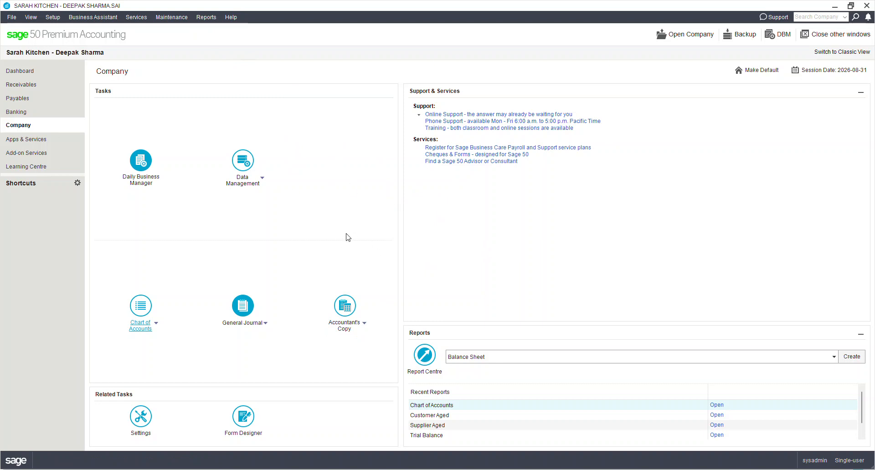
pyautogui.click(203, 18)
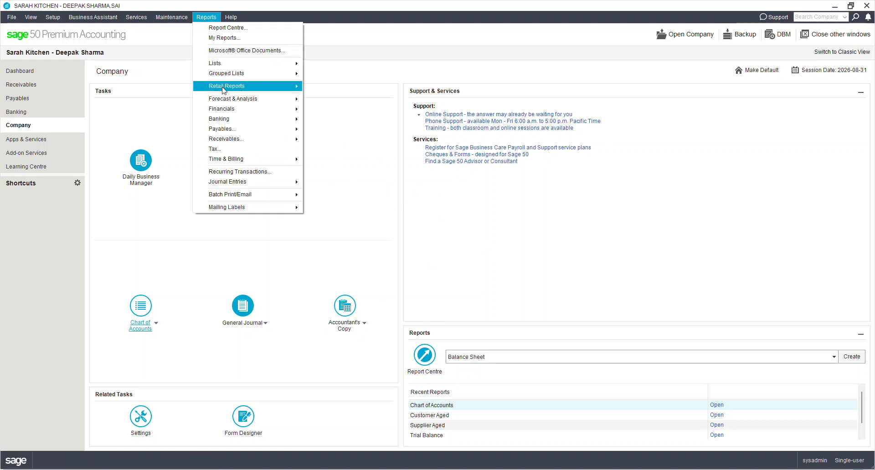
pyautogui.moveTo(232, 108)
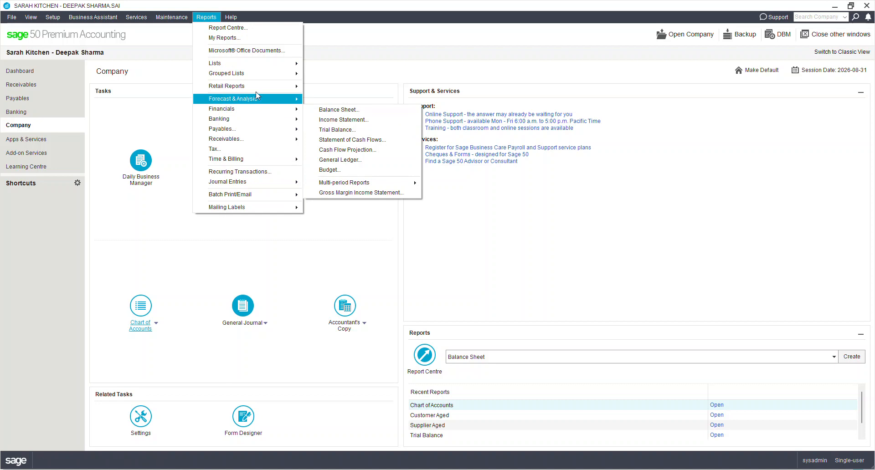
pyautogui.moveTo(255, 73)
pyautogui.click(322, 76)
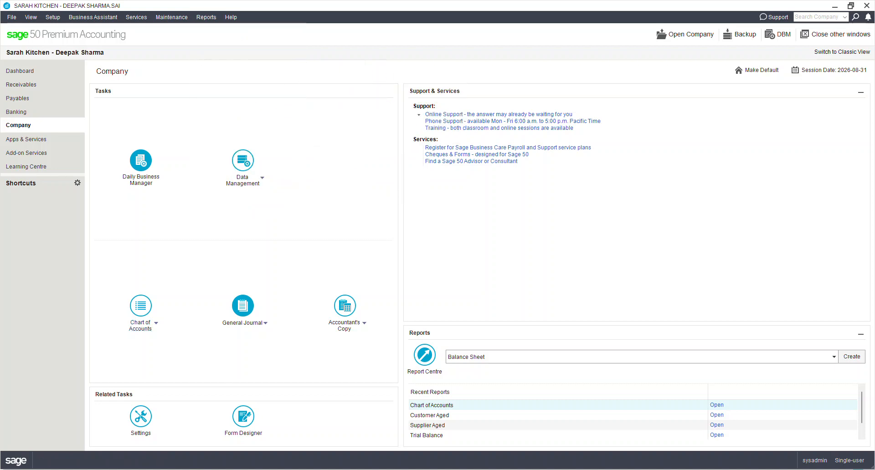
# Step: Display the Account List report with the default options, review its account balances and classes, and close the report
pyautogui.click(208, 19)
pyautogui.moveTo(283, 64)
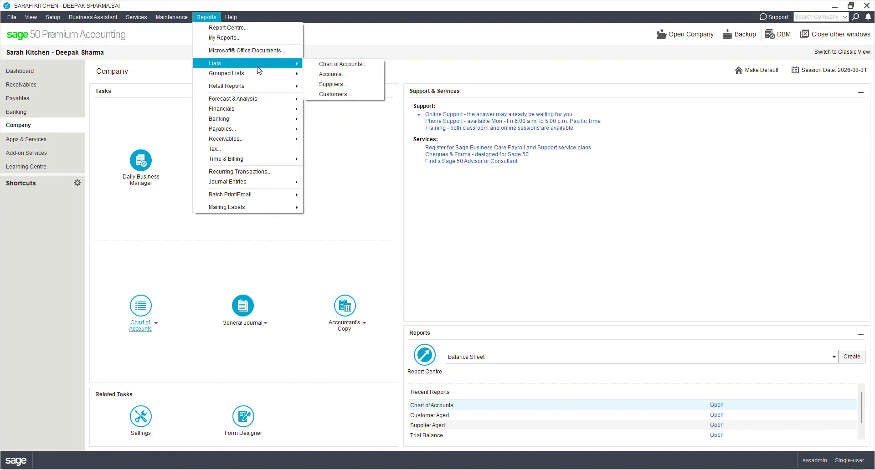
pyautogui.click(336, 85)
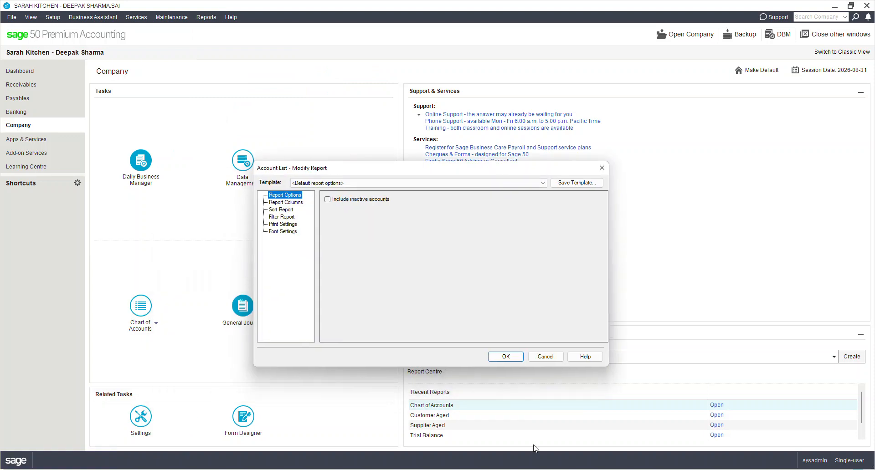
pyautogui.click(507, 358)
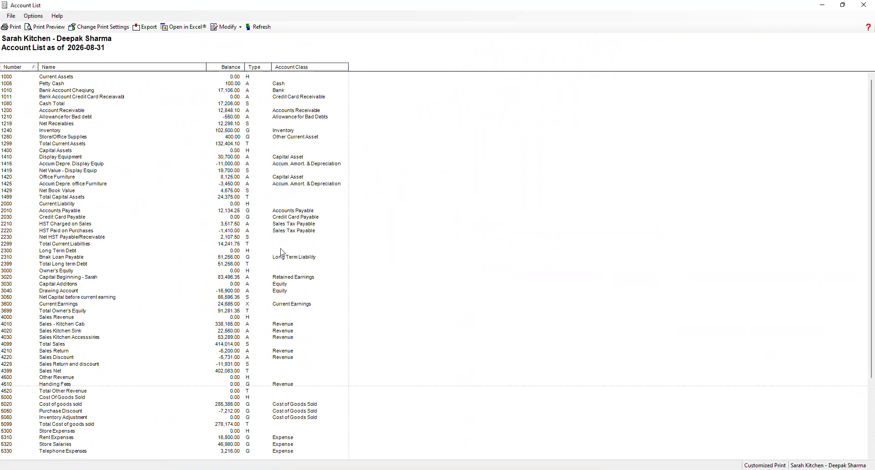
pyautogui.scroll(-5, 283, 253)
pyautogui.scroll(5, 279, 256)
pyautogui.click(864, 5)
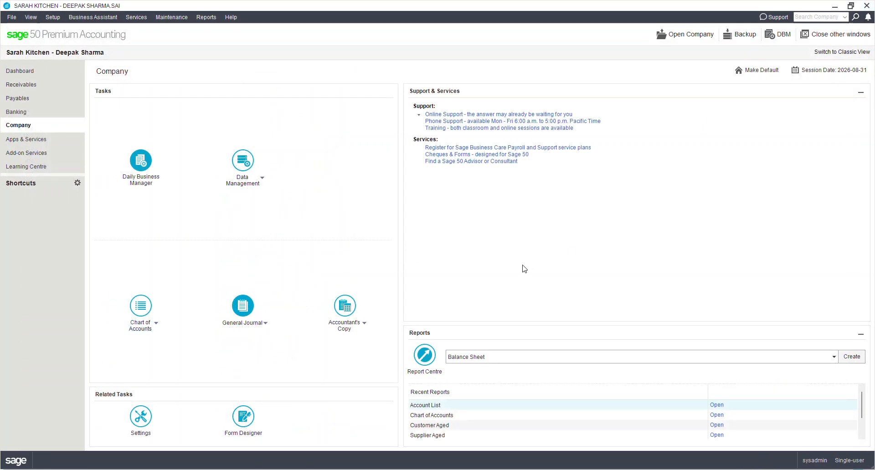